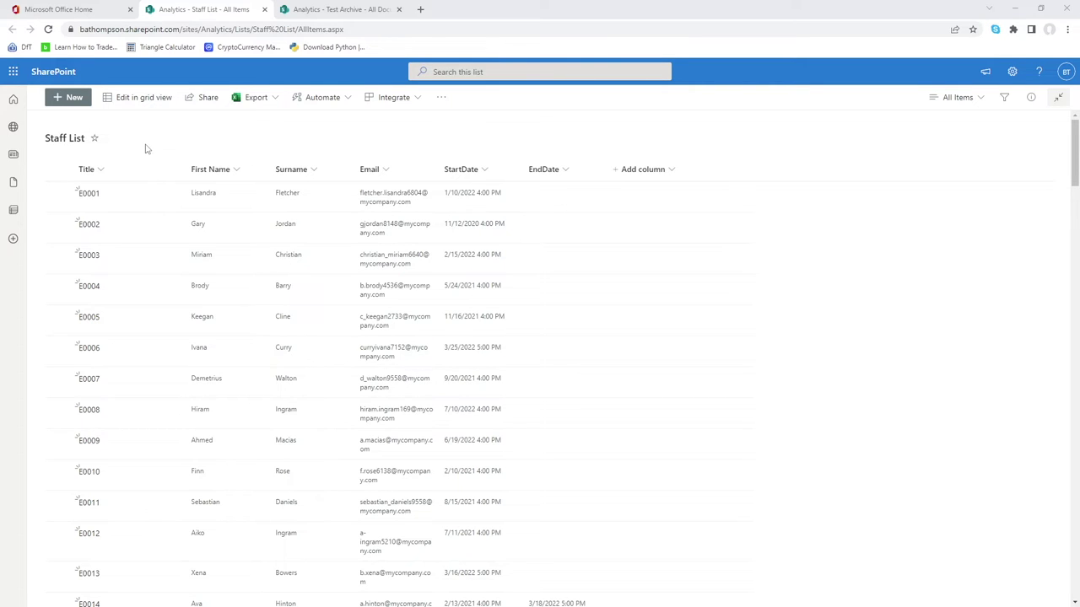
# Step: Check the Test Archive document library, then return to the Staff List
pyautogui.click(355, 15)
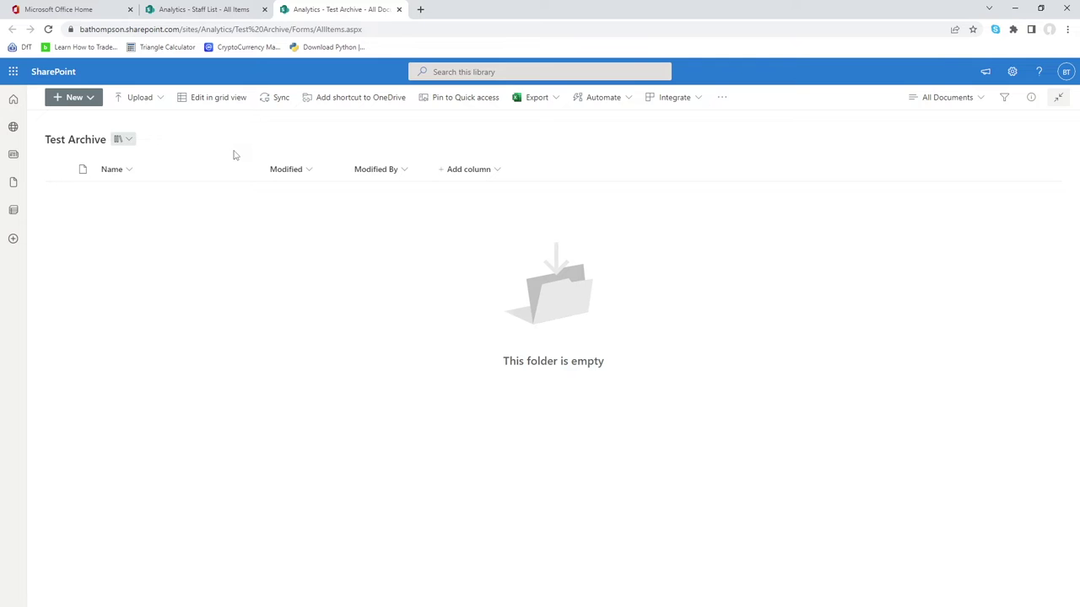
pyautogui.click(207, 9)
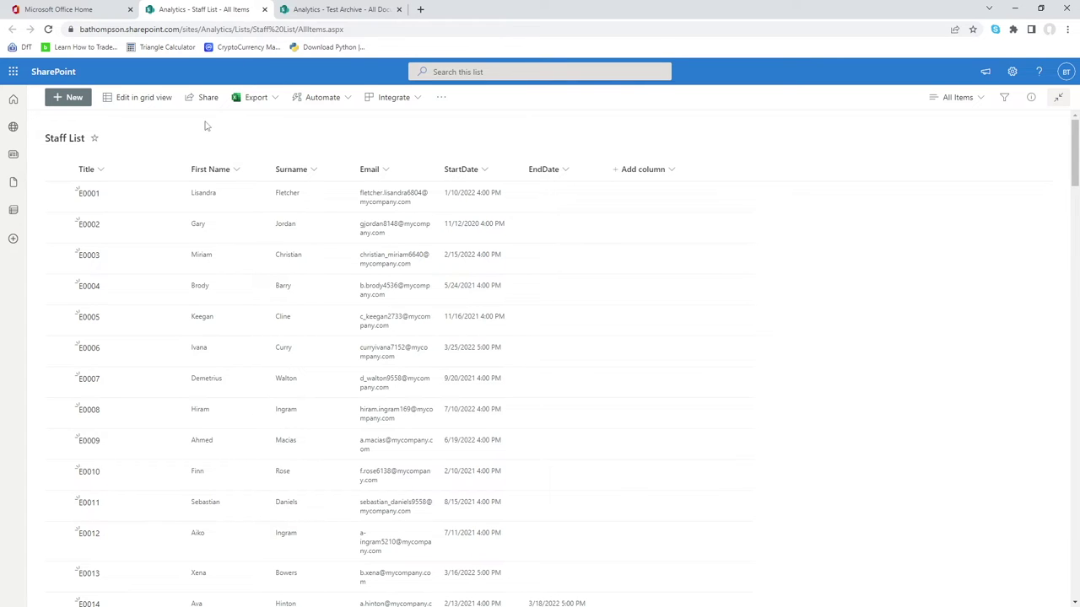
# Step: Switch to Power Automate from the Office home page and show the list of own flows
pyautogui.click(77, 9)
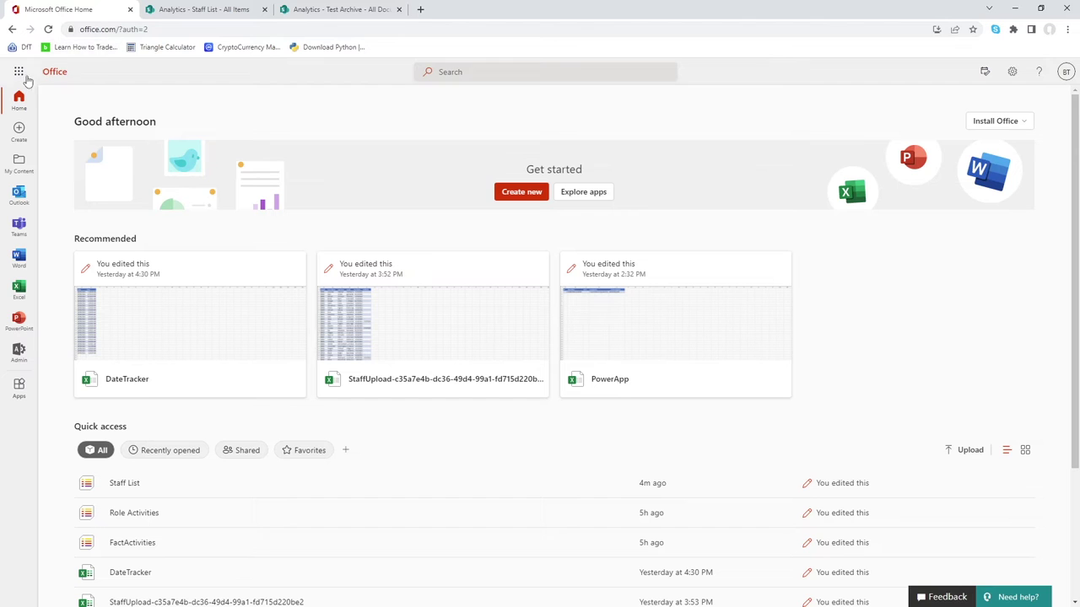
pyautogui.click(19, 73)
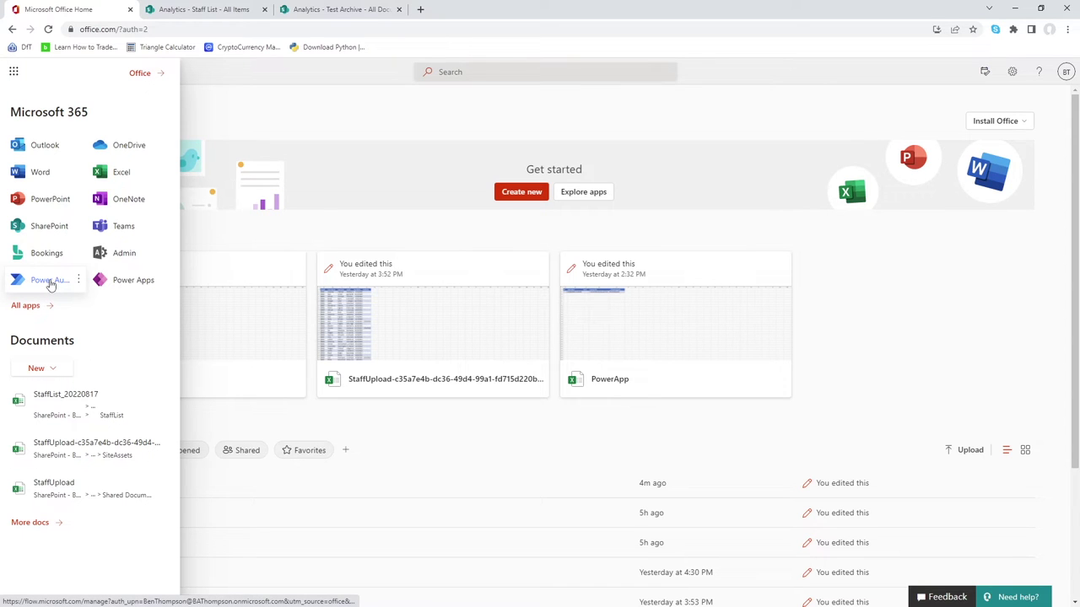
pyautogui.click(49, 282)
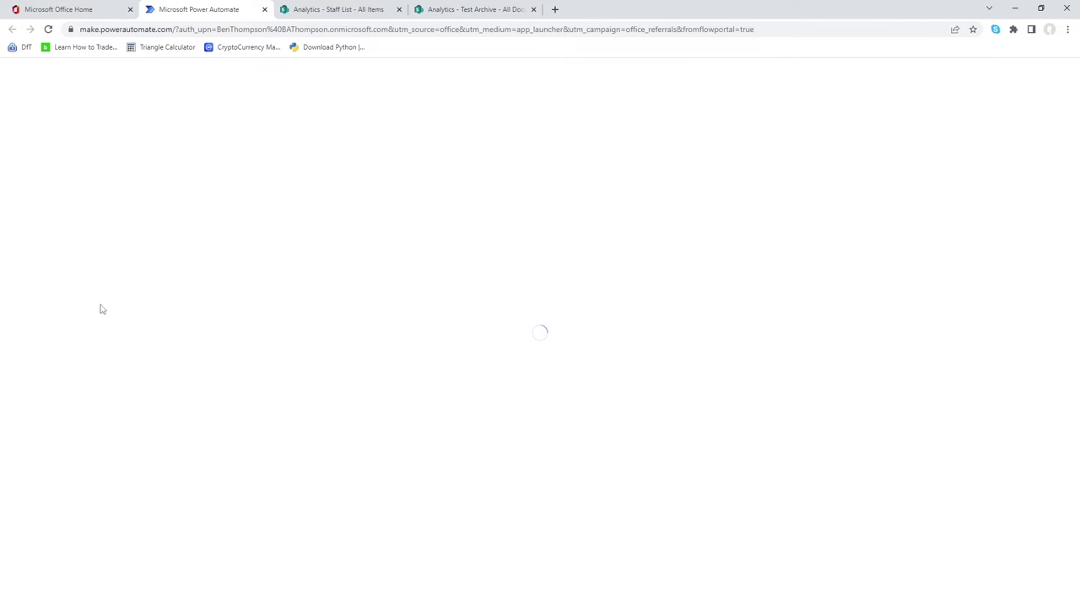
pyautogui.moveTo(203, 10); pyautogui.dragTo(498, 11)
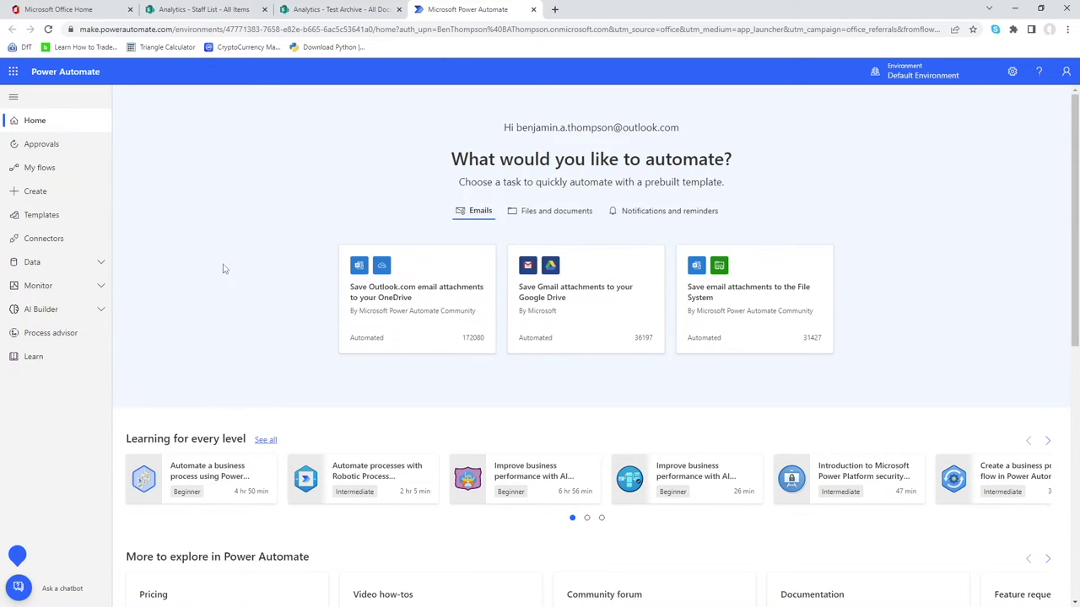
pyautogui.click(52, 170)
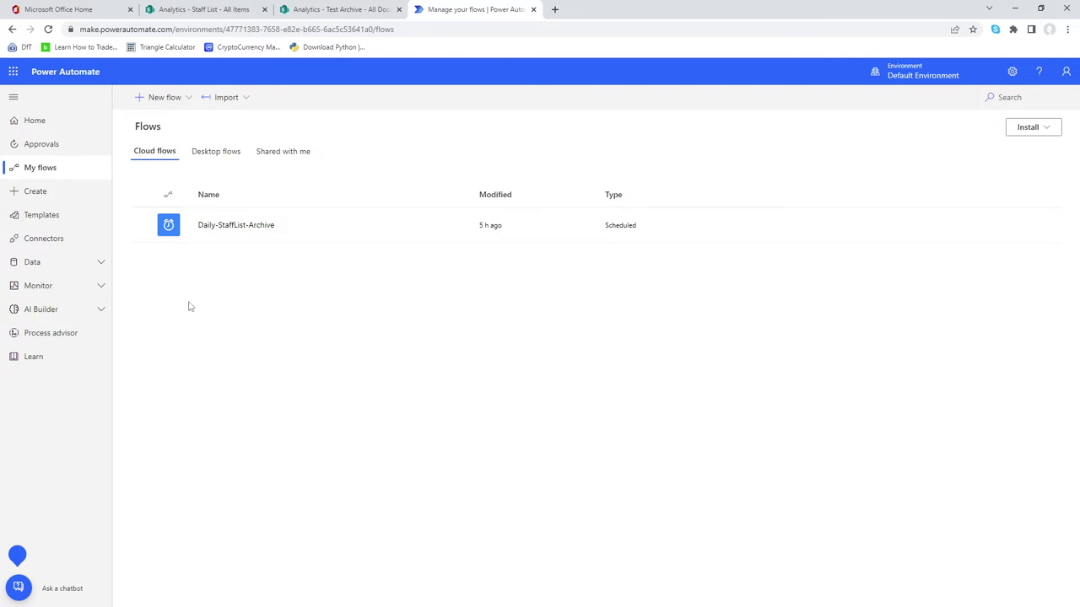
# Step: Start a new scheduled cloud flow and name it Daily-Download
pyautogui.click(188, 99)
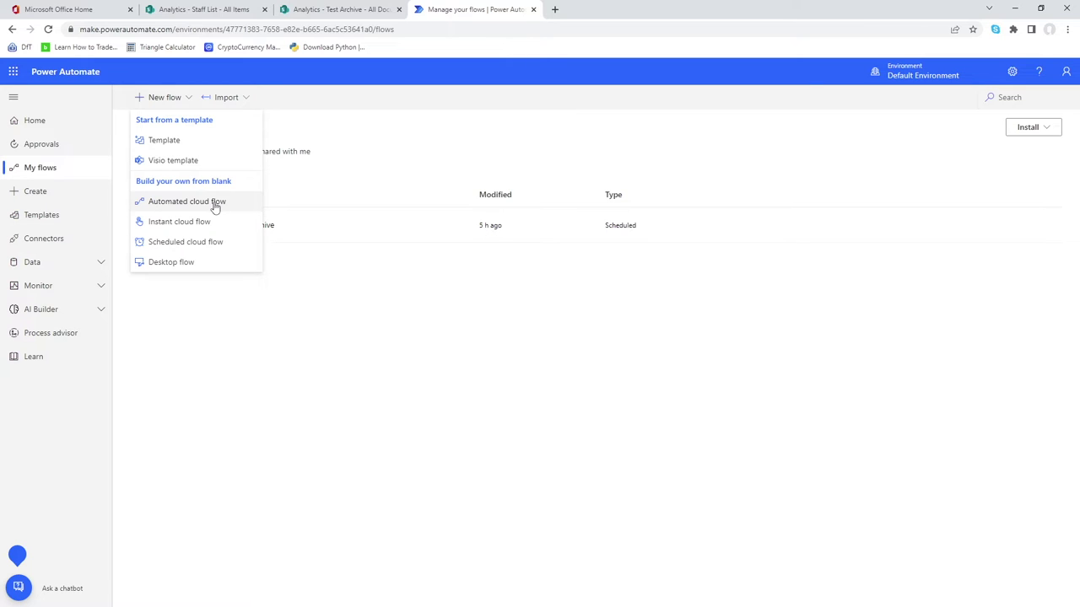
pyautogui.click(193, 243)
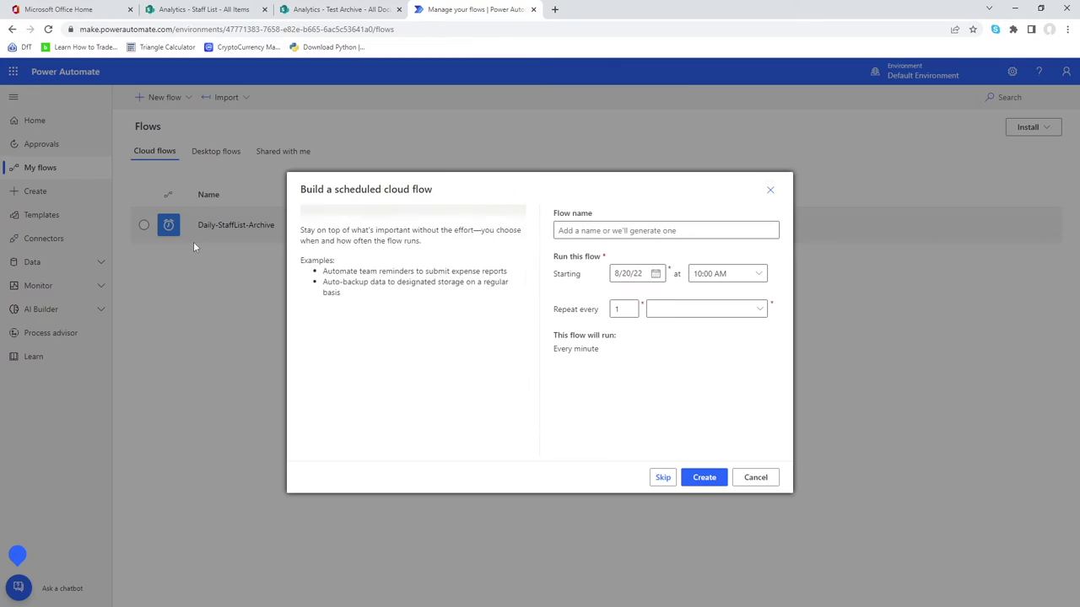
pyautogui.click(577, 230)
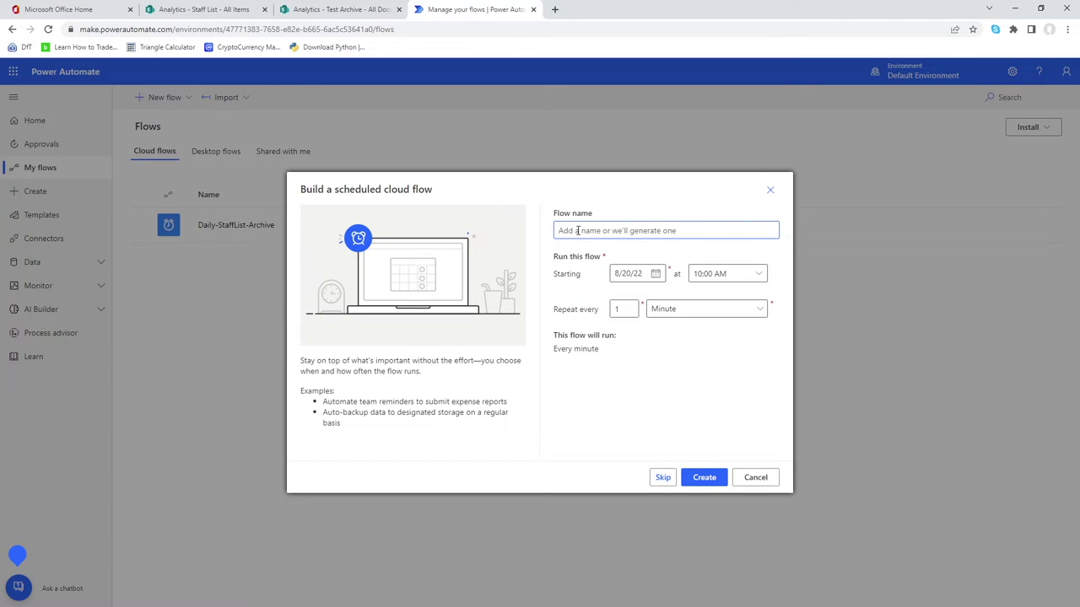
pyautogui.write('Daily-Download')
# Step: Set the flow to start on 8/20/22 at 10:00 PM
pyautogui.click(643, 283)
pyautogui.click(655, 275)
pyautogui.click(719, 366)
pyautogui.click(731, 274)
pyautogui.scroll(-4, 800, 336)
pyautogui.scroll(-10, 799, 337)
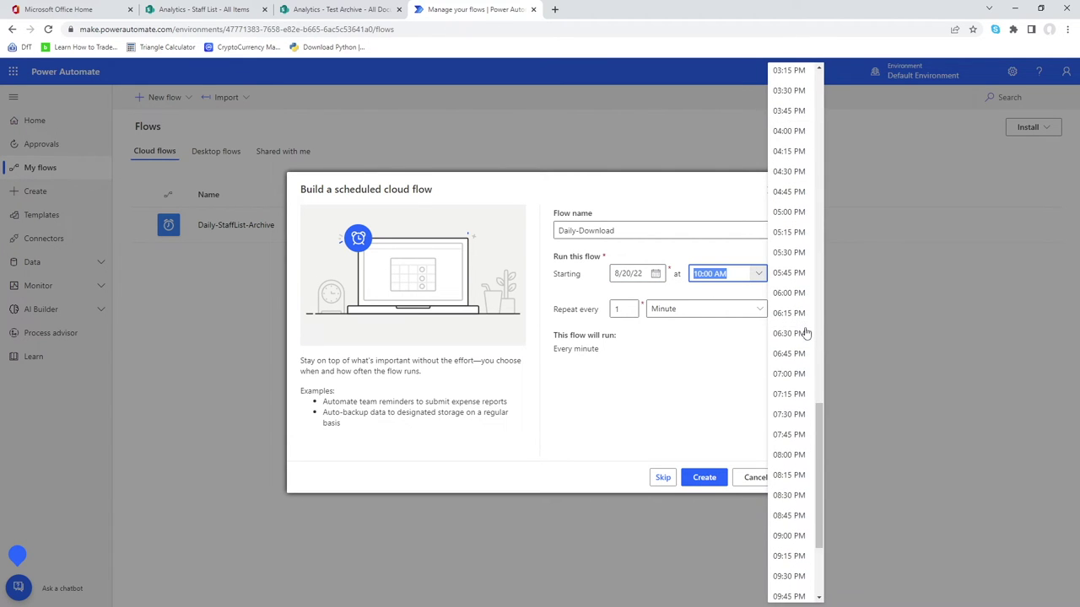
pyautogui.scroll(-3, 800, 506)
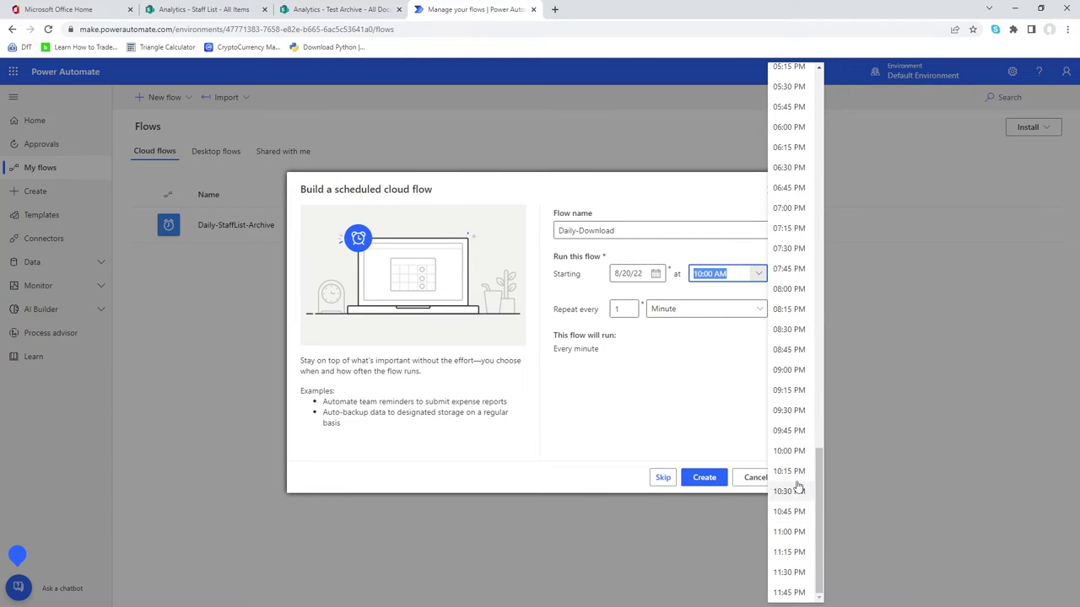
pyautogui.click(789, 451)
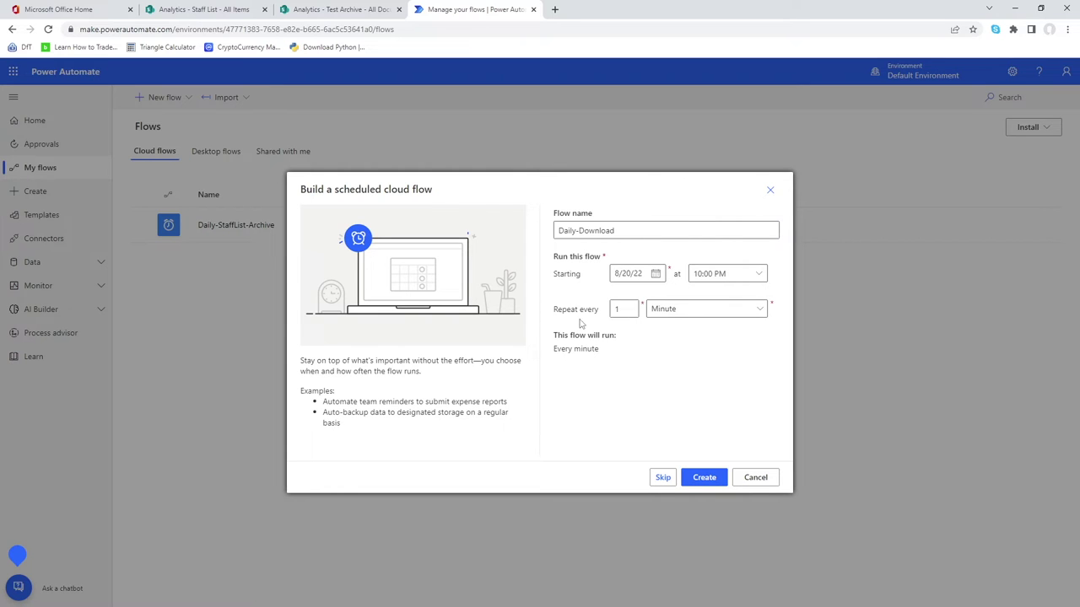
# Step: Set the flow to repeat every 1 day and create it
pyautogui.click(761, 311)
pyautogui.click(680, 371)
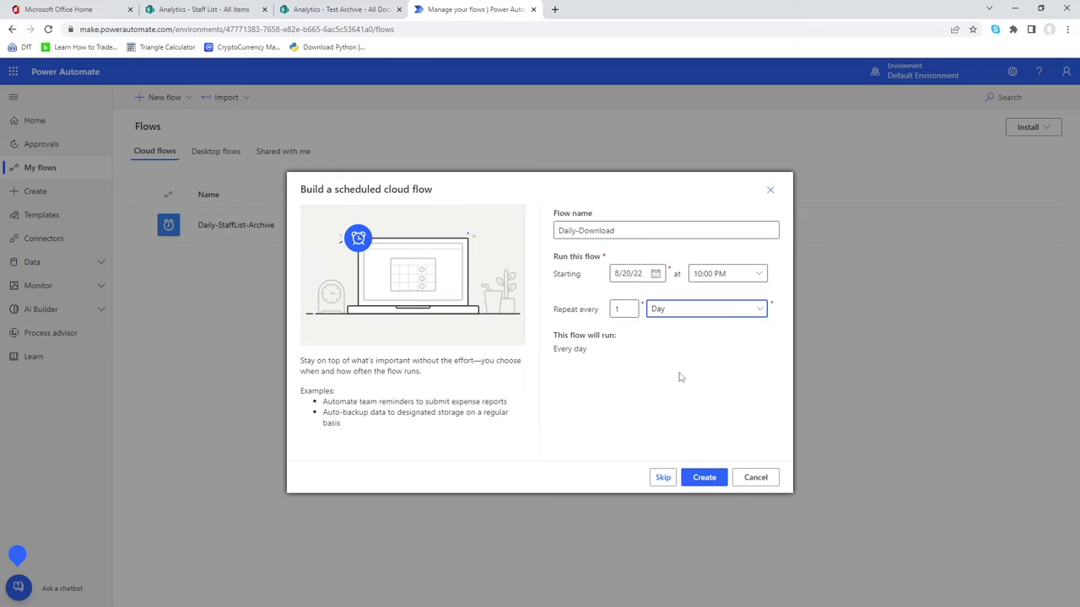
pyautogui.click(707, 479)
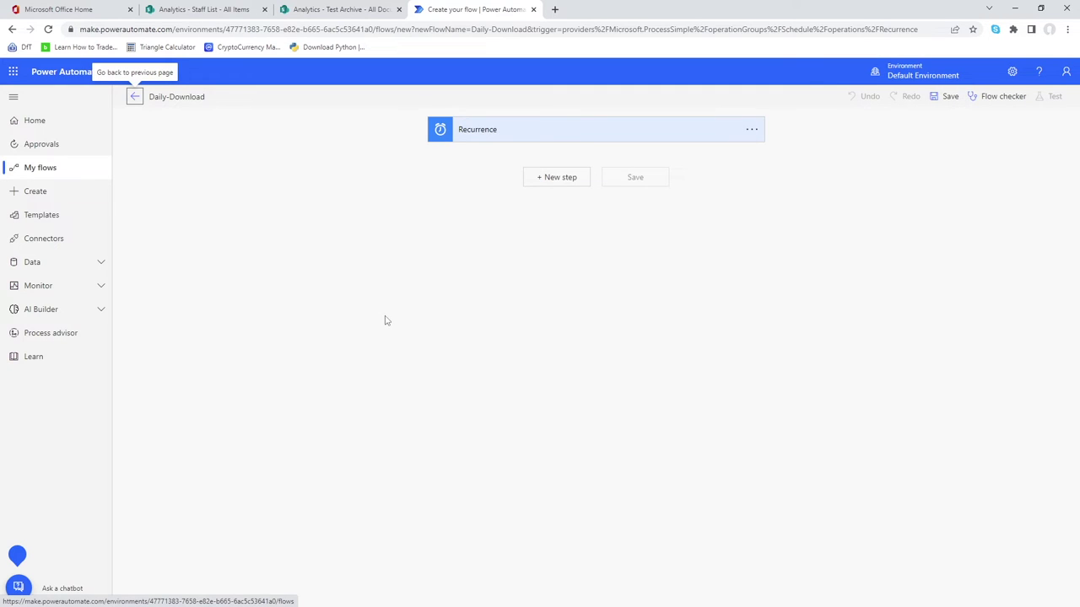
# Step: Set the Recurrence trigger's time zone to (UTC+00:00) Dublin, Edinburgh, Lisbon, London in its advanced options
pyautogui.click(479, 137)
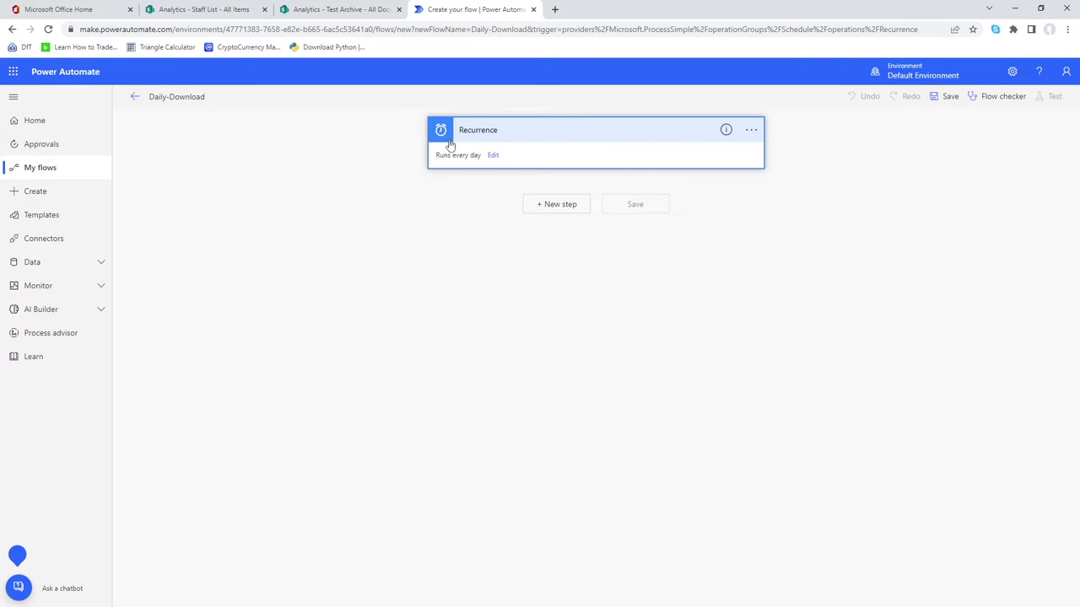
pyautogui.click(493, 155)
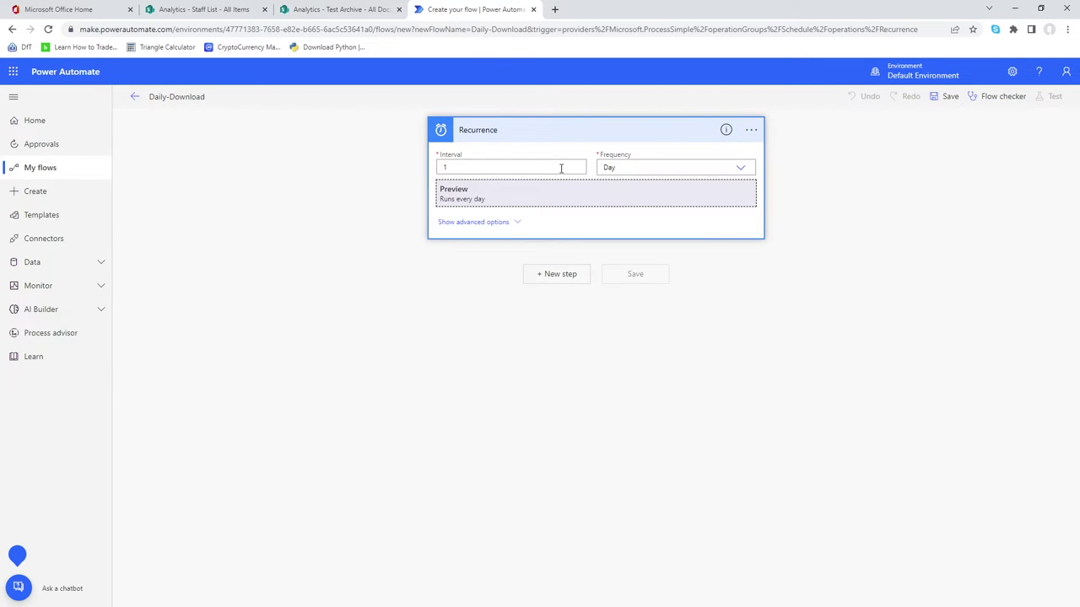
pyautogui.click(485, 222)
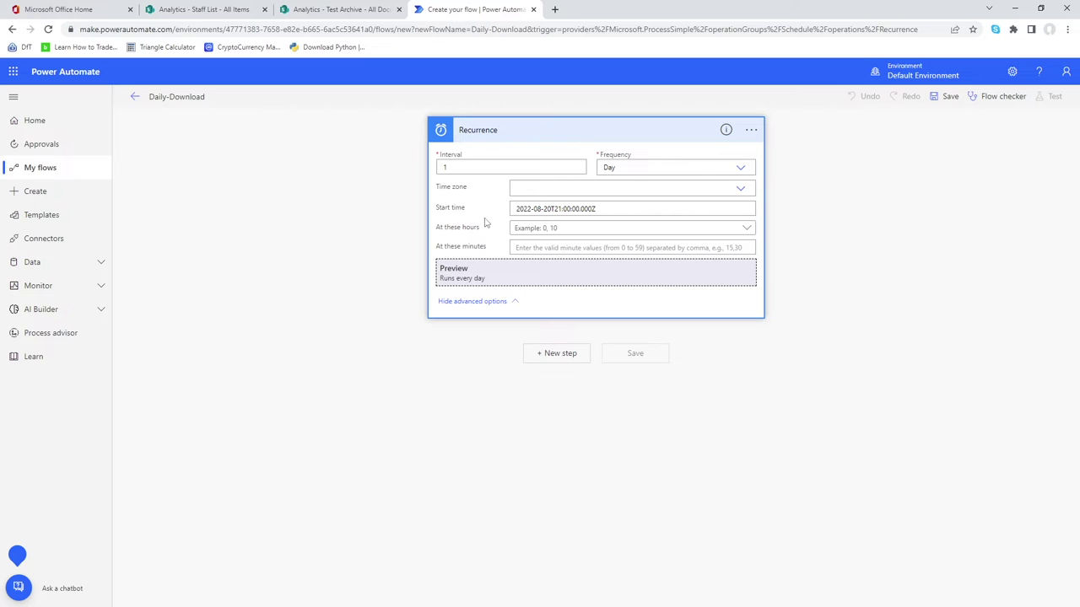
pyautogui.click(738, 190)
pyautogui.scroll(-10, 662, 295)
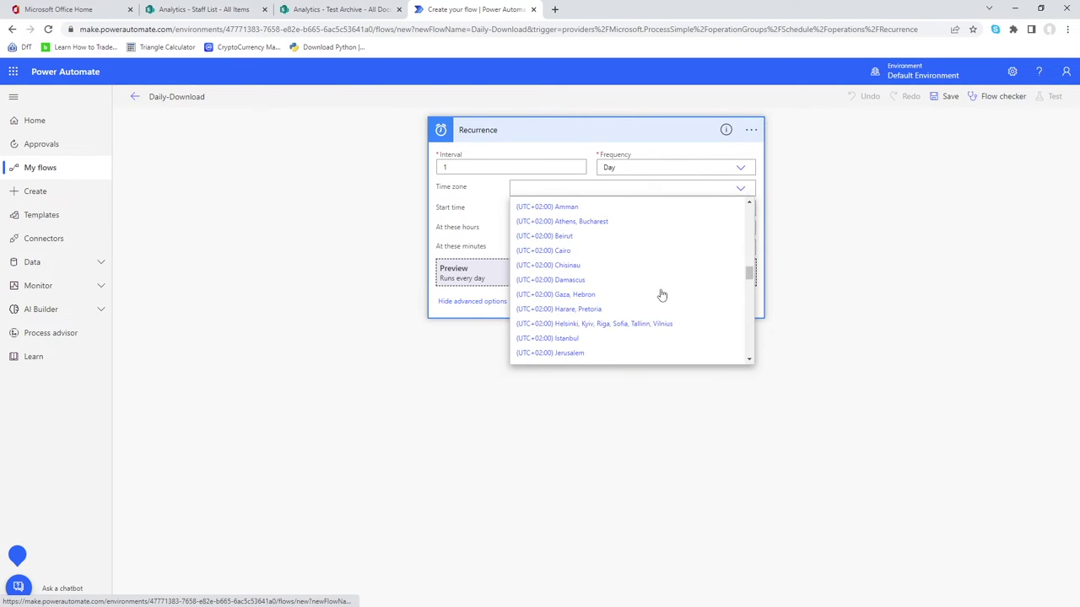
pyautogui.scroll(3, 662, 295)
pyautogui.scroll(1, 662, 295)
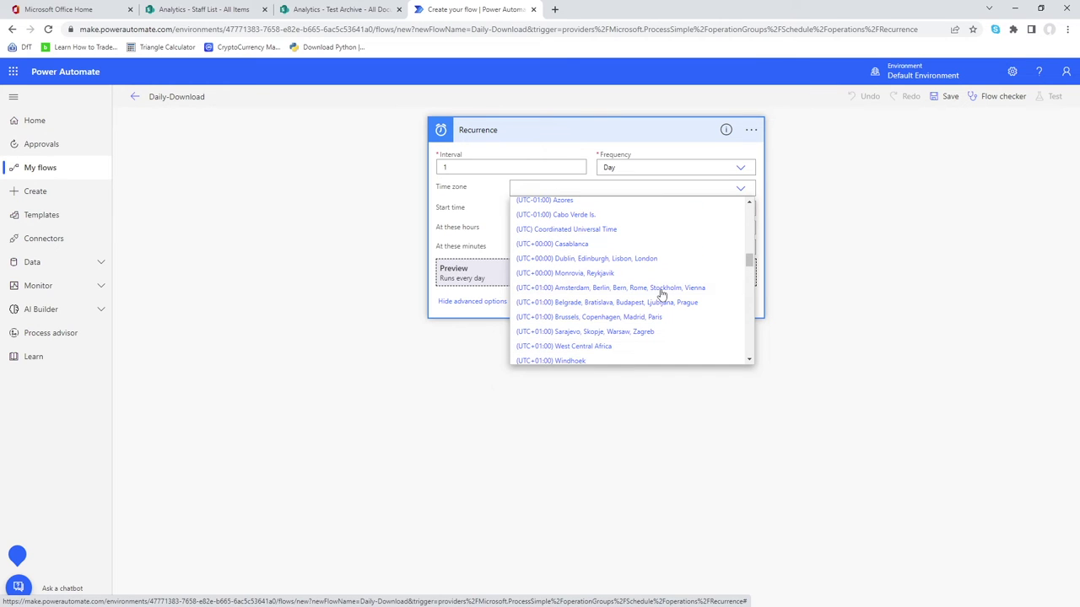
pyautogui.click(603, 263)
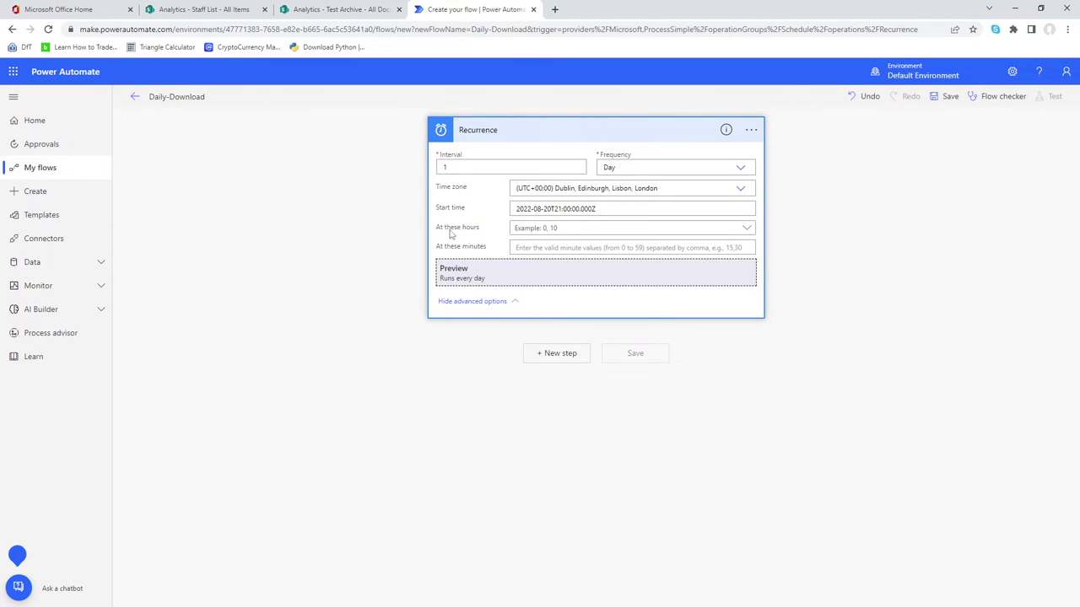
# Step: Schedule the Recurrence trigger to run at hour 22 and minute 45
pyautogui.click(533, 232)
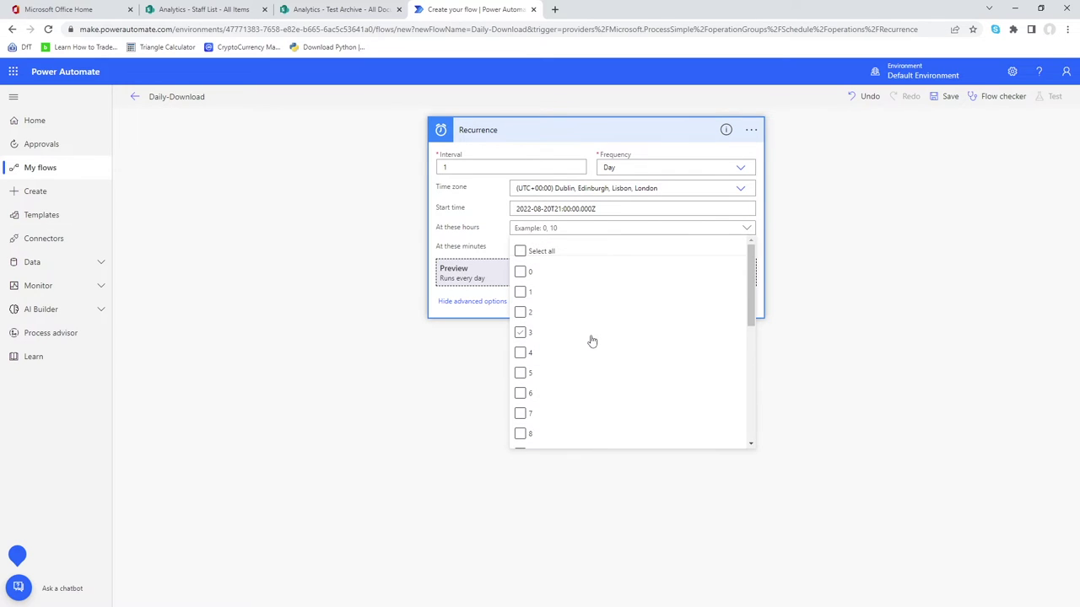
pyautogui.scroll(-3, 590, 340)
pyautogui.click(521, 424)
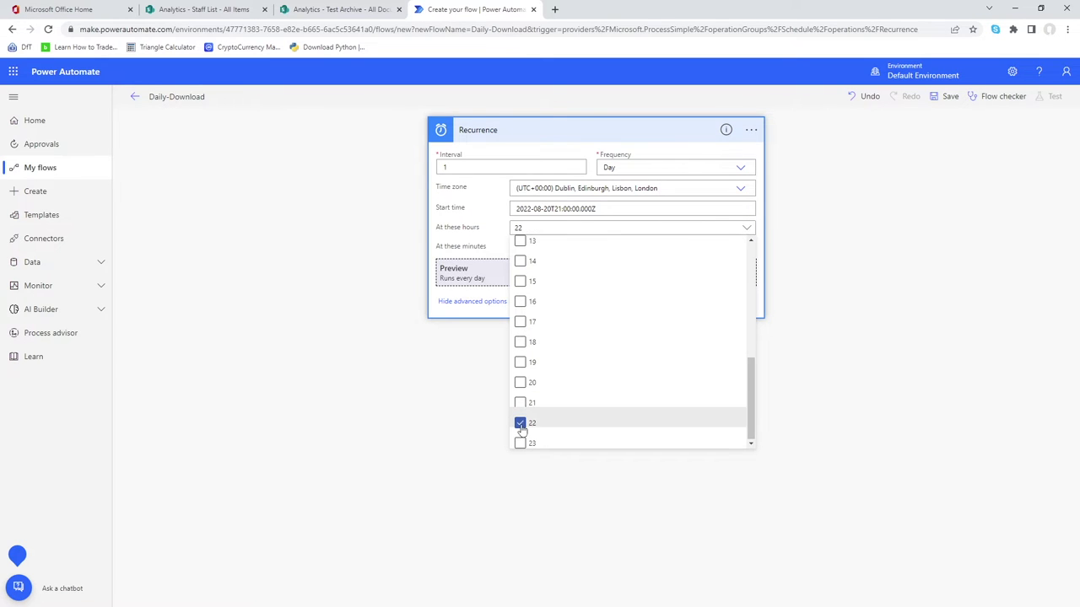
pyautogui.click(486, 245)
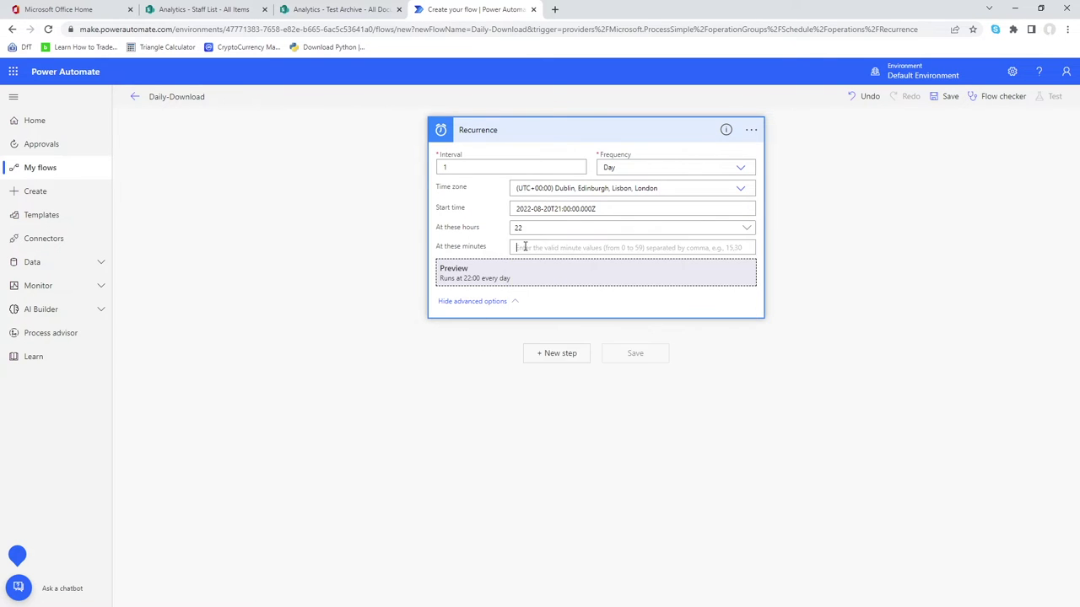
pyautogui.write('45')
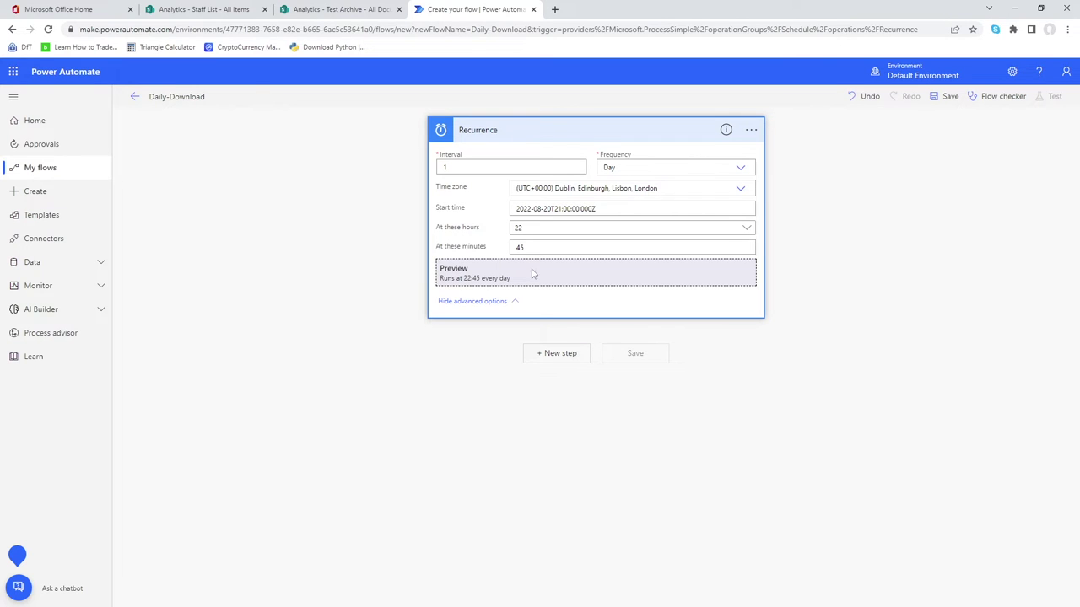
pyautogui.click(568, 392)
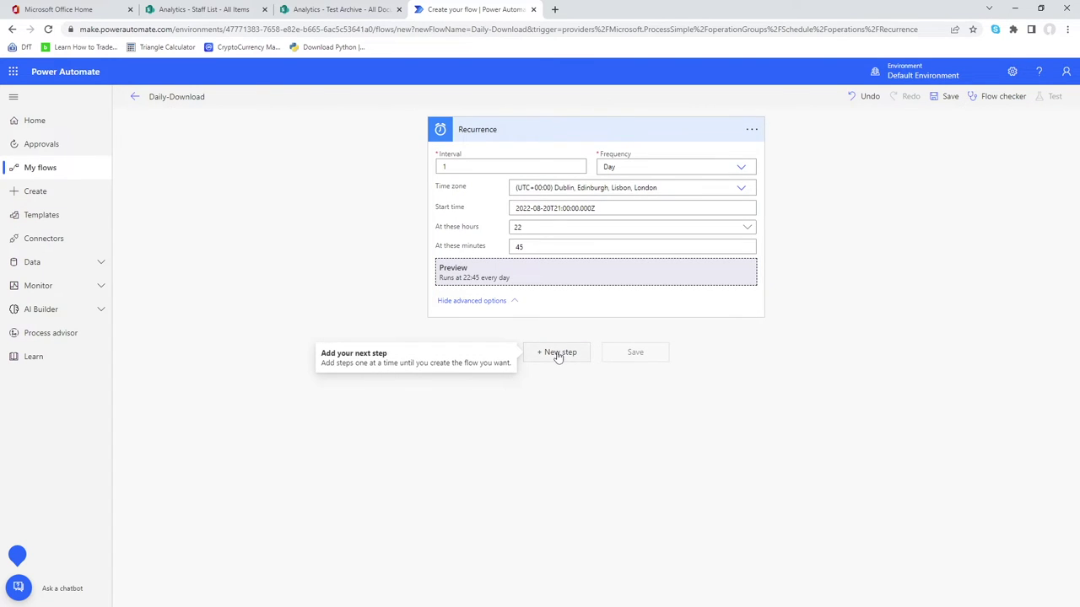
# Step: Add the SharePoint Get items action after the Recurrence trigger and sign in to create its SharePoint connection
pyautogui.click(558, 355)
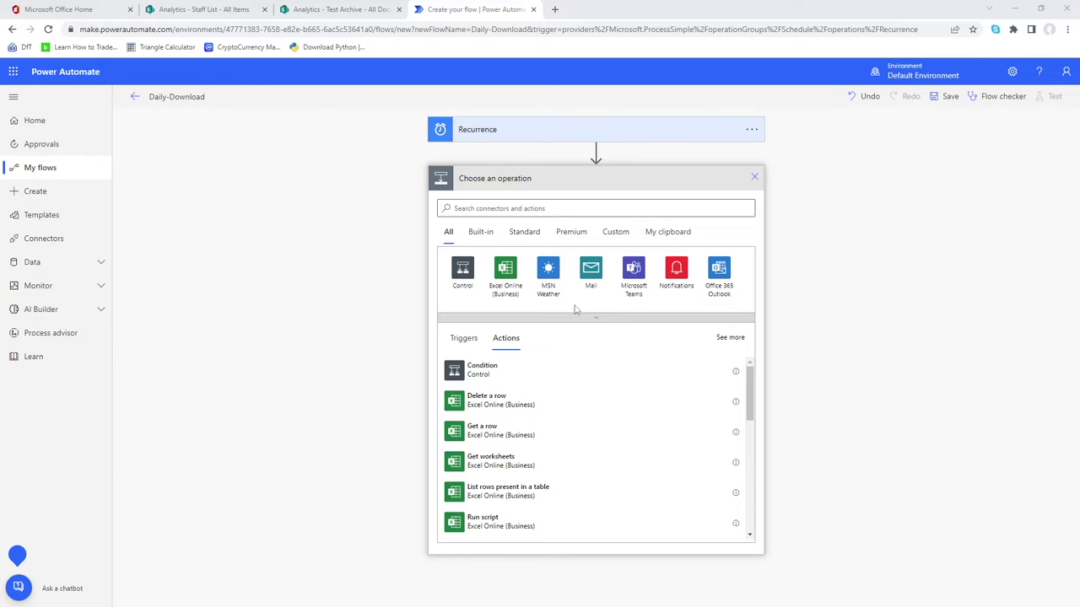
pyautogui.click(498, 208)
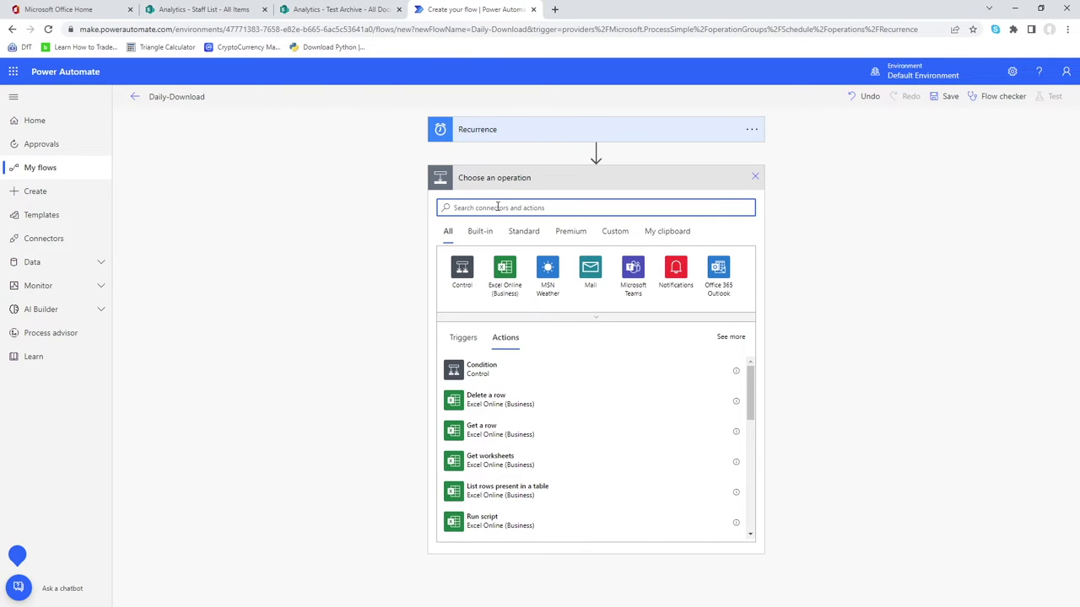
pyautogui.scroll(-5, 540, 429)
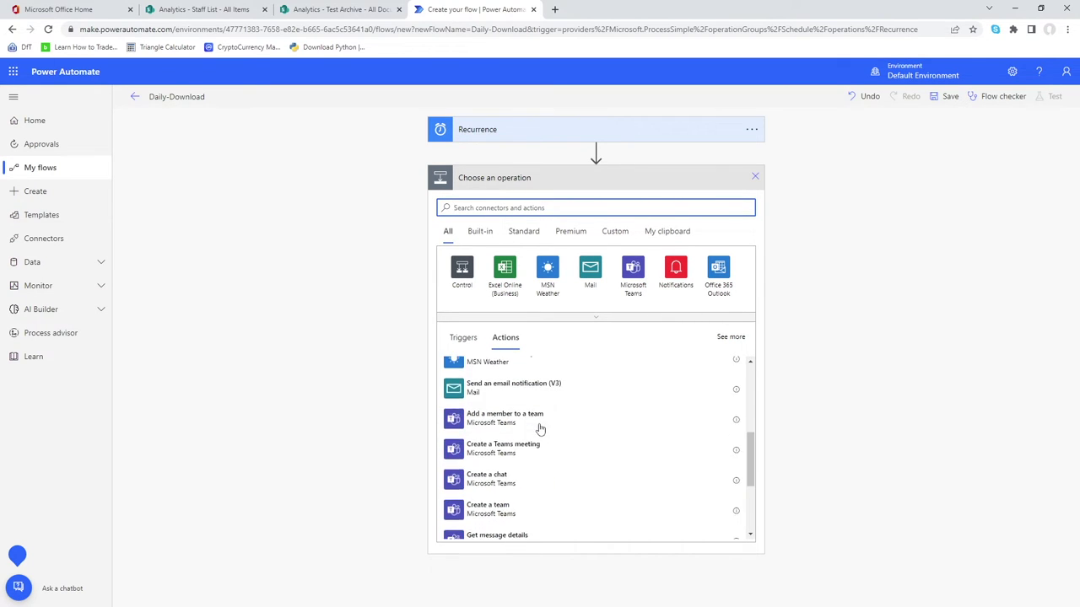
pyautogui.scroll(-3, 540, 429)
pyautogui.scroll(4, 540, 429)
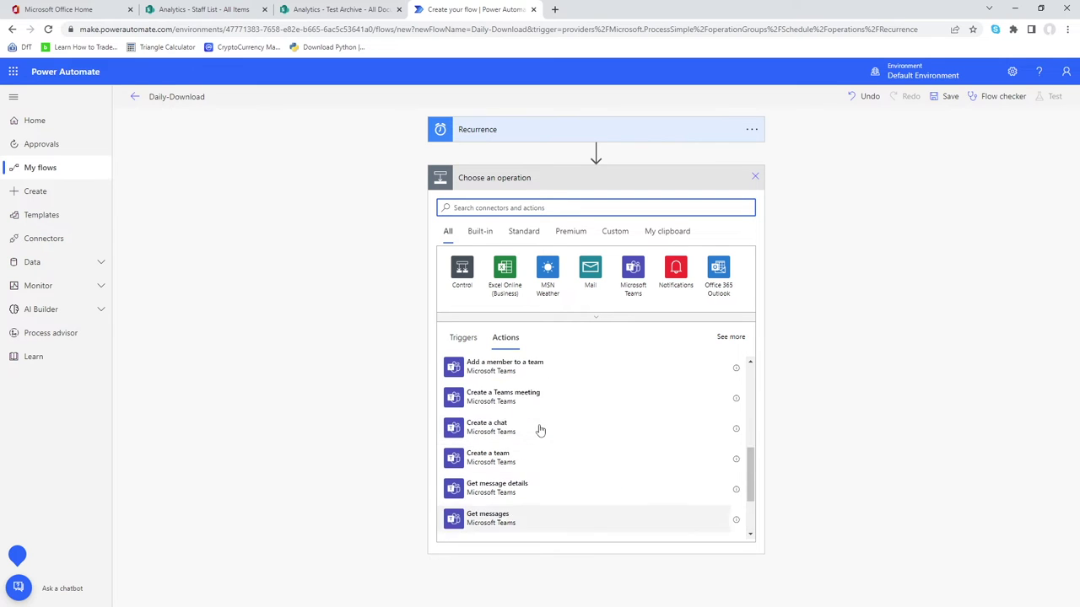
pyautogui.scroll(3, 539, 428)
pyautogui.scroll(3, 540, 436)
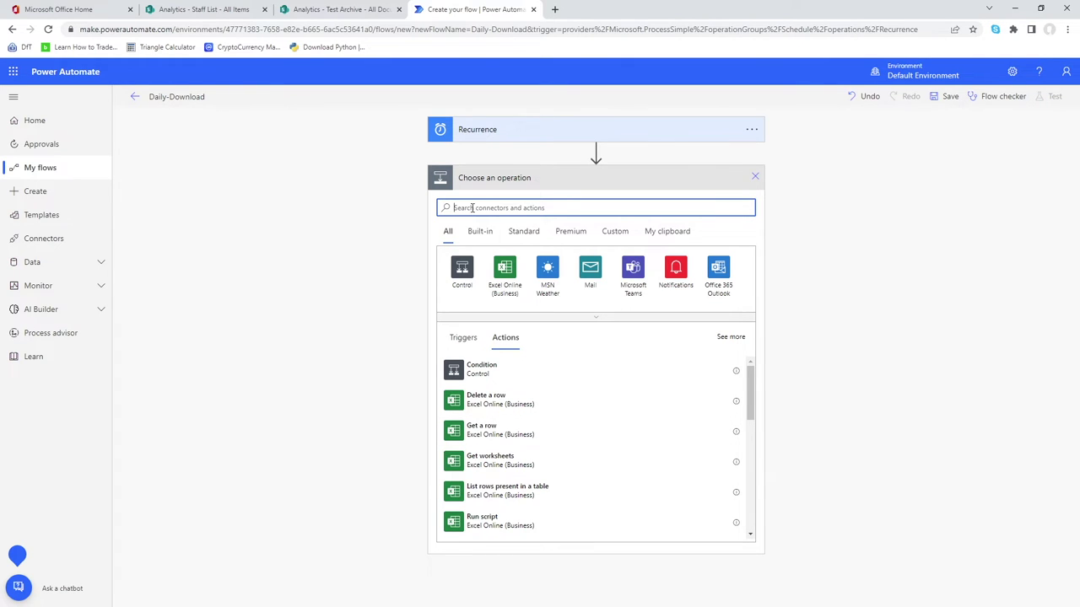
pyautogui.write('get items')
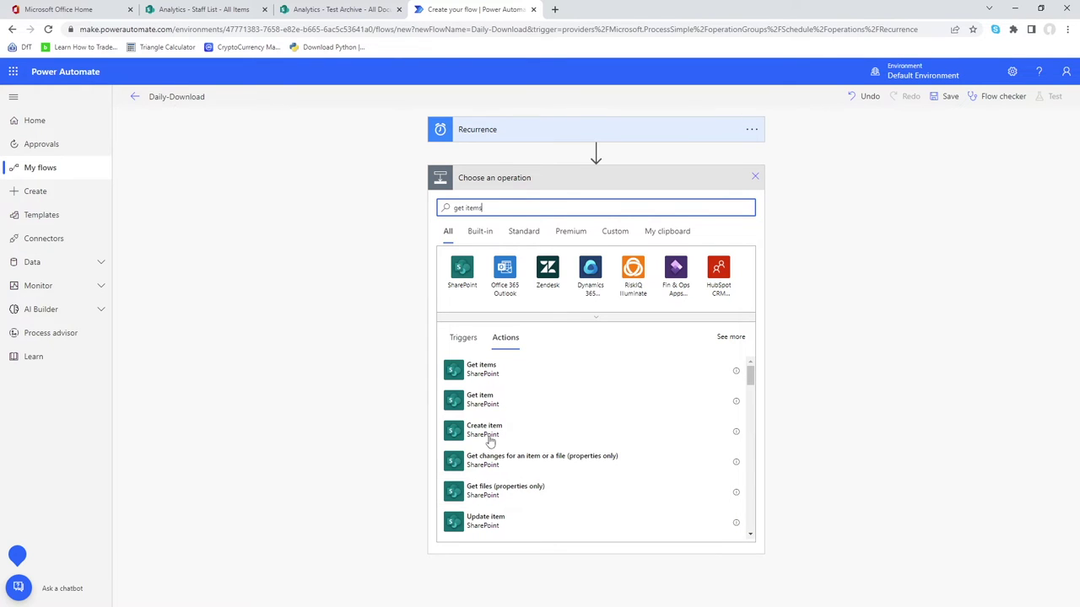
pyautogui.click(495, 376)
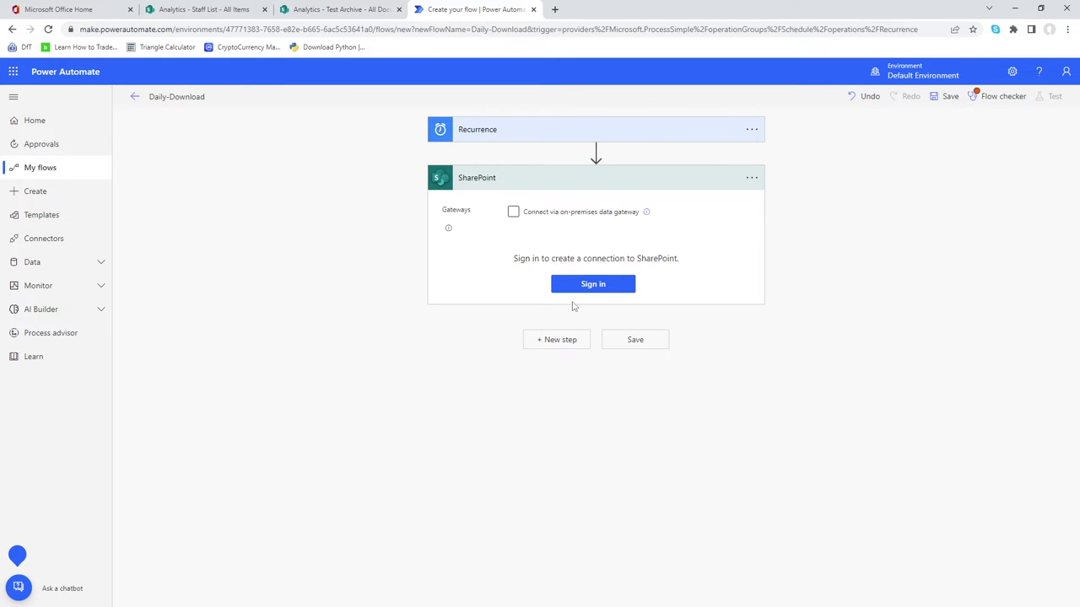
pyautogui.click(593, 285)
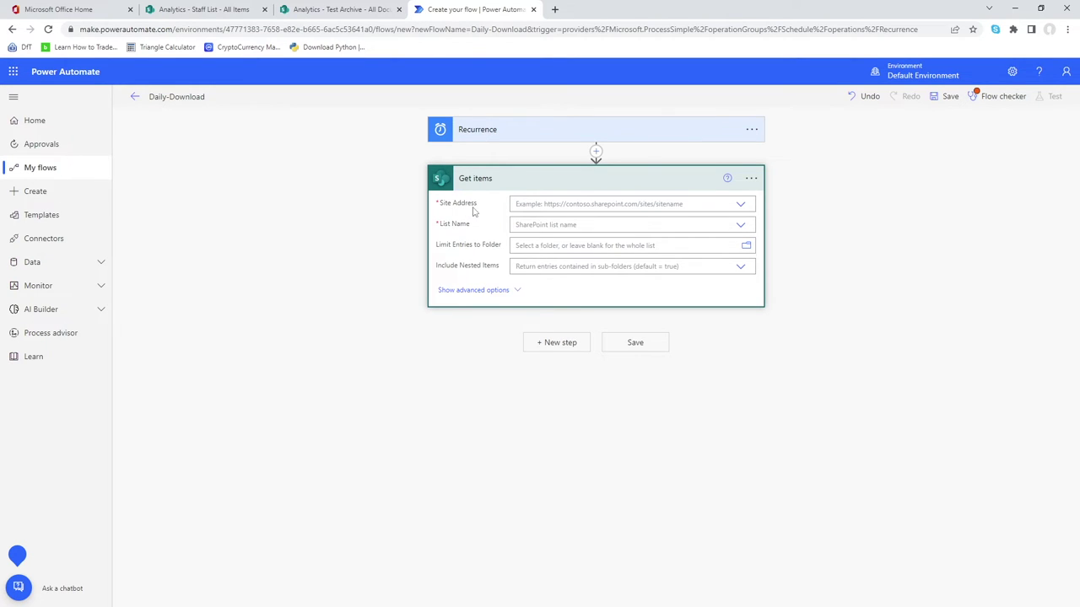
# Step: Point the Get items action to the Analytics site and its Staff List, leaving the advanced options empty
pyautogui.click(741, 204)
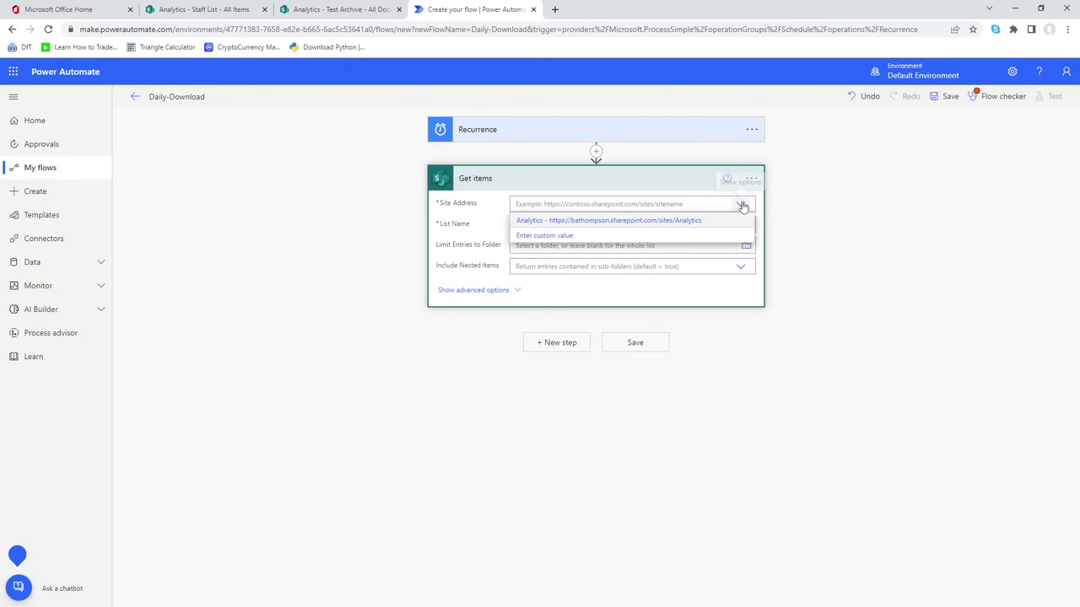
pyautogui.click(637, 222)
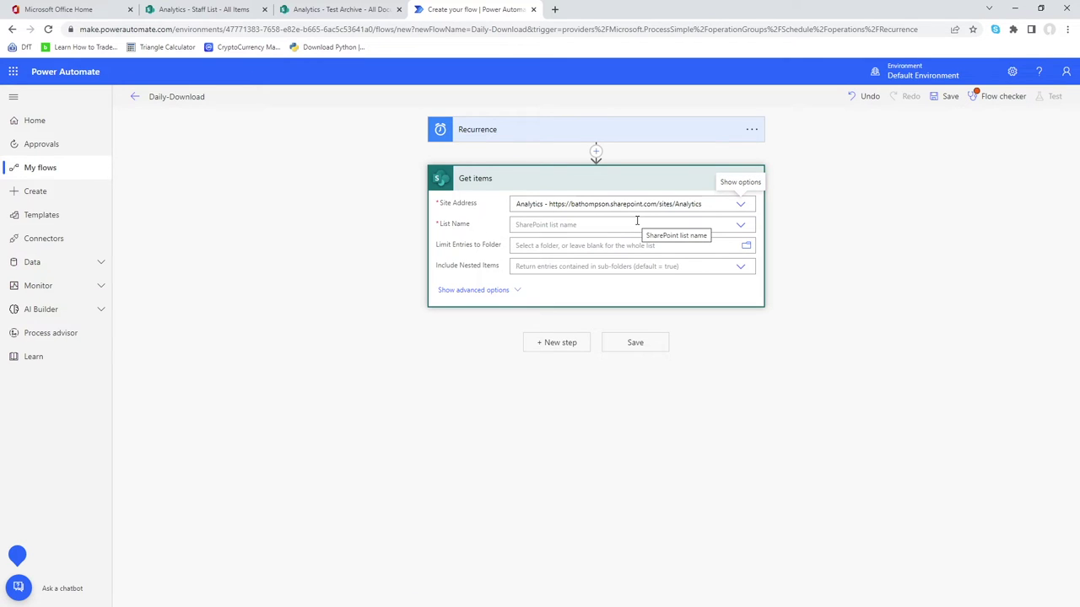
pyautogui.click(741, 228)
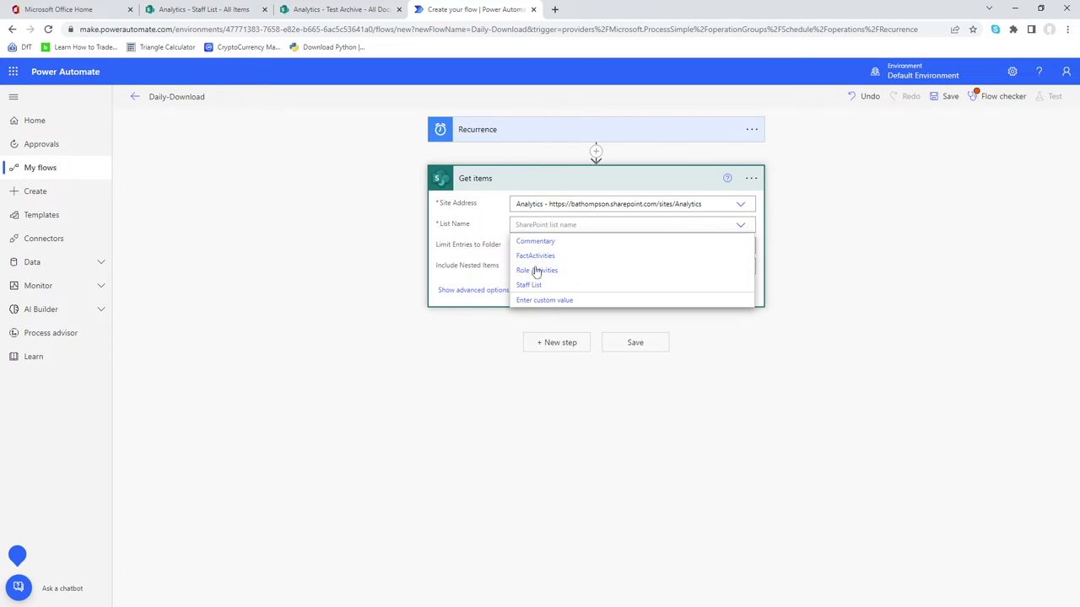
pyautogui.click(529, 286)
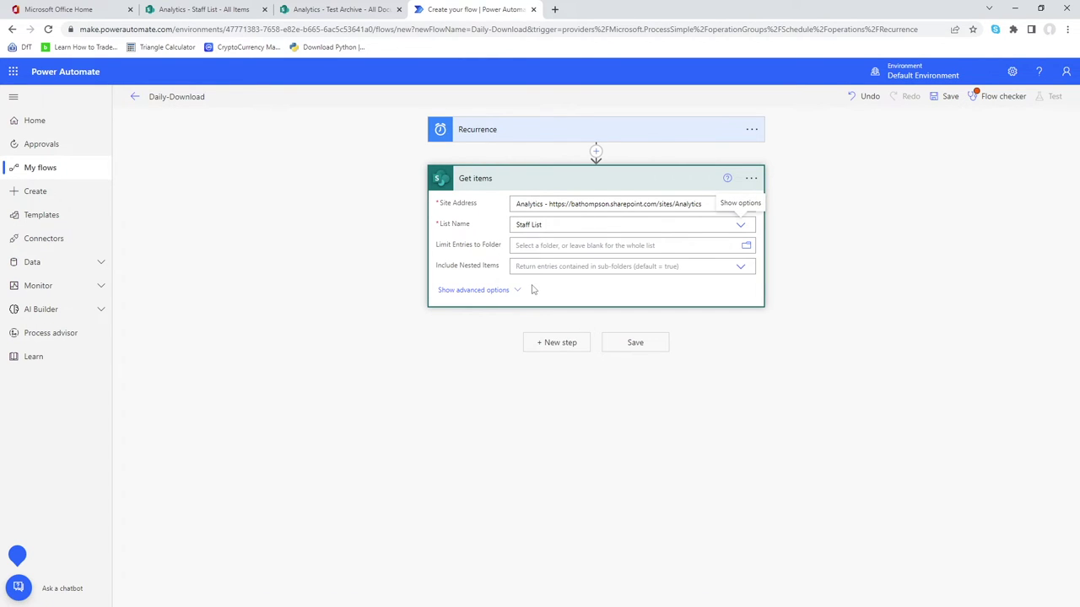
pyautogui.click(520, 291)
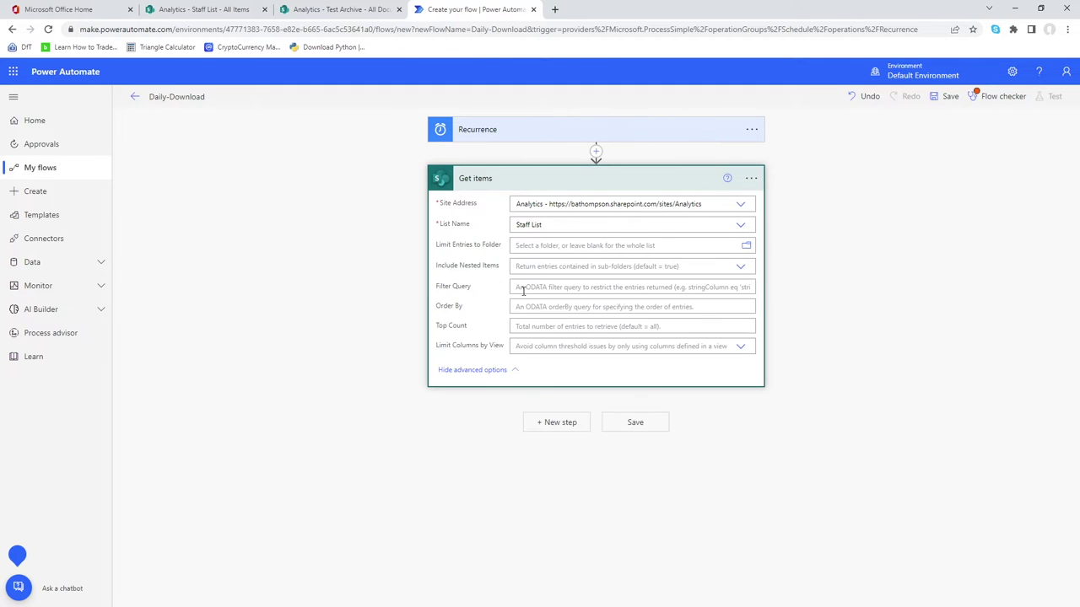
pyautogui.click(515, 373)
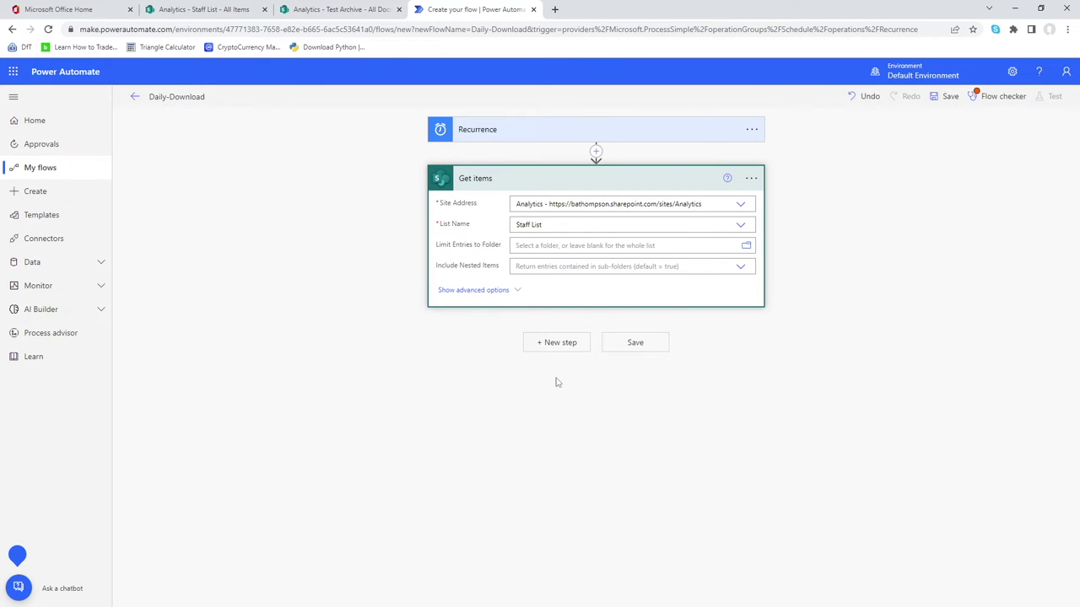
# Step: Add a Create CSV table action after Get items, using the Get items value output as its source
pyautogui.click(557, 346)
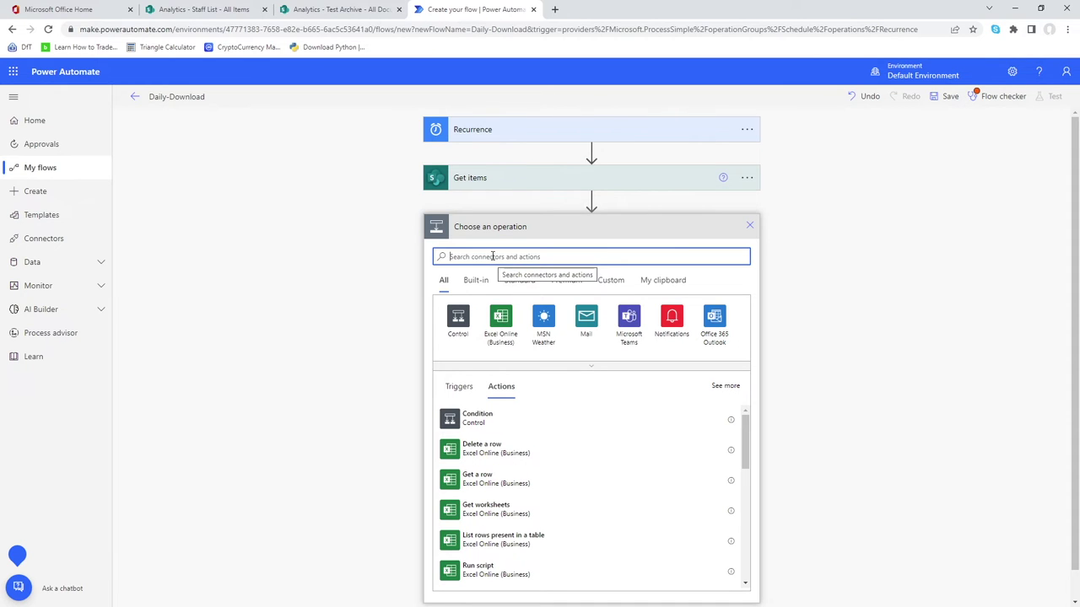
pyautogui.write('create csv')
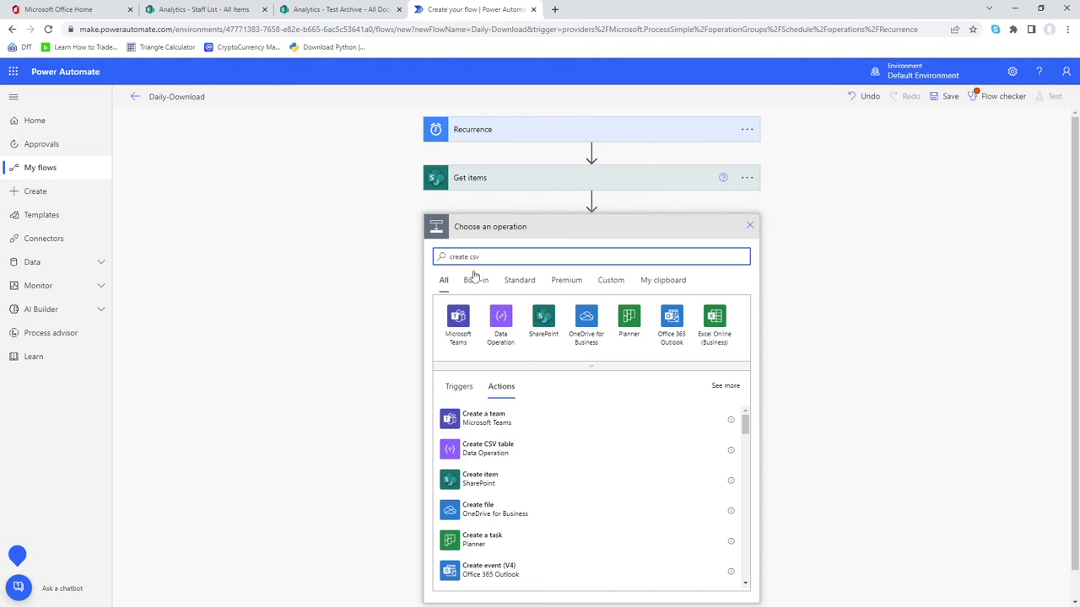
pyautogui.click(510, 451)
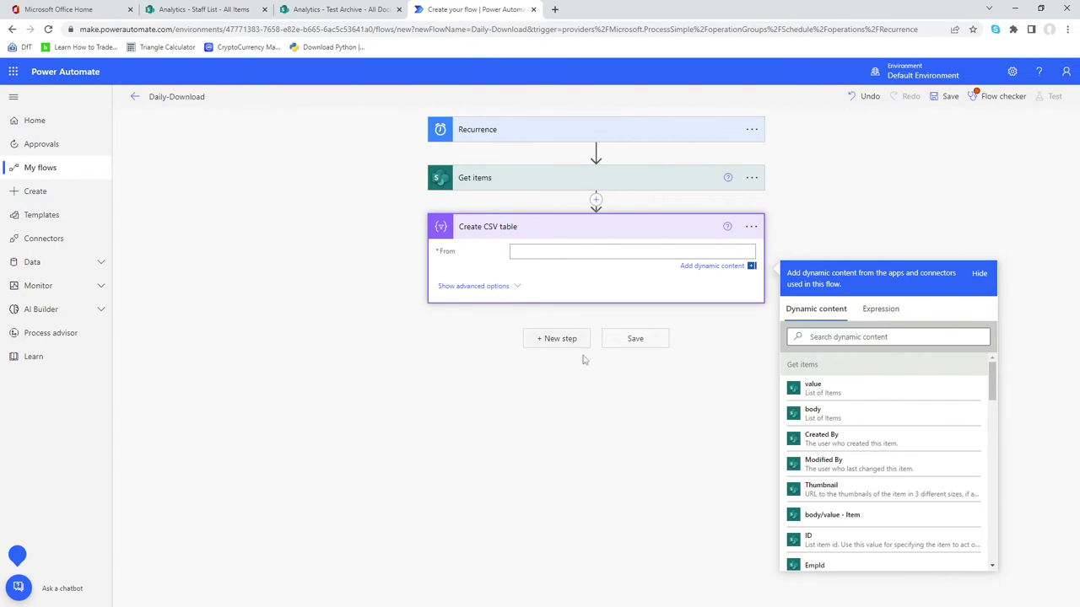
pyautogui.click(837, 392)
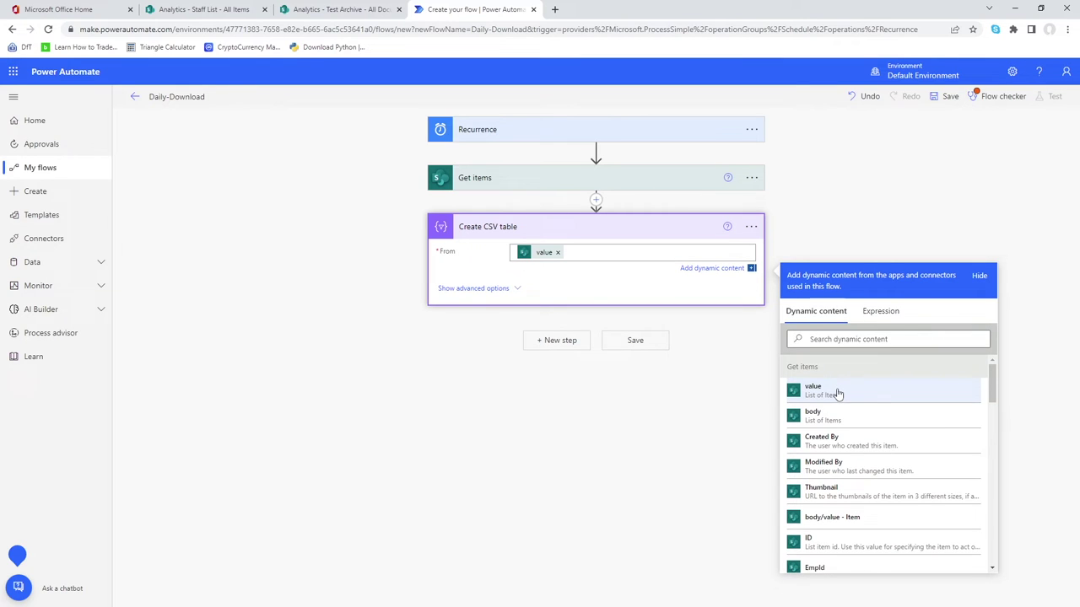
pyautogui.click(554, 292)
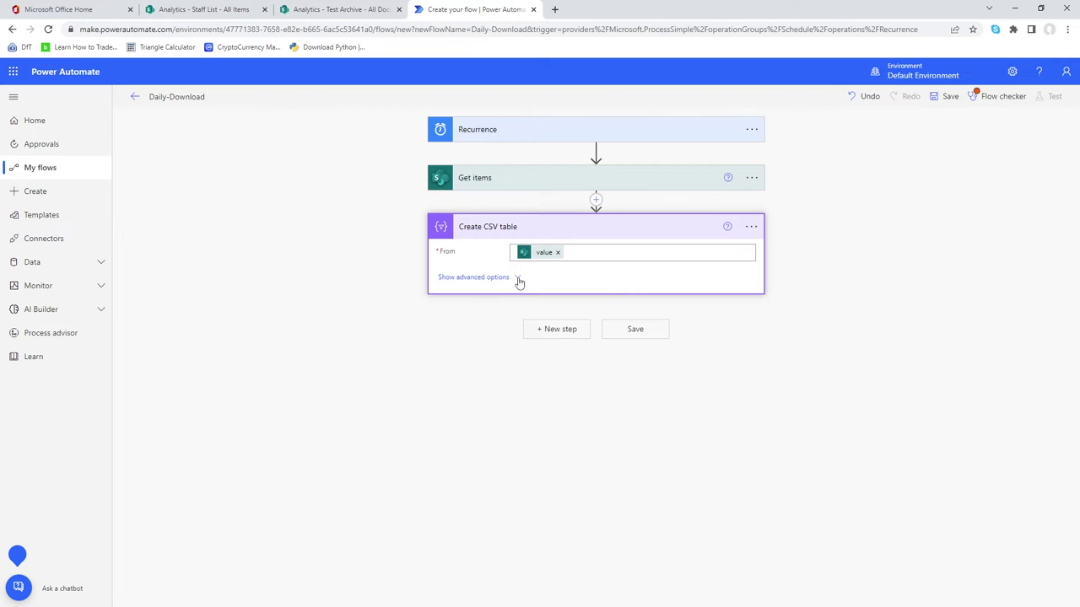
# Step: Set the Create CSV table columns to Custom in the advanced options
pyautogui.click(517, 278)
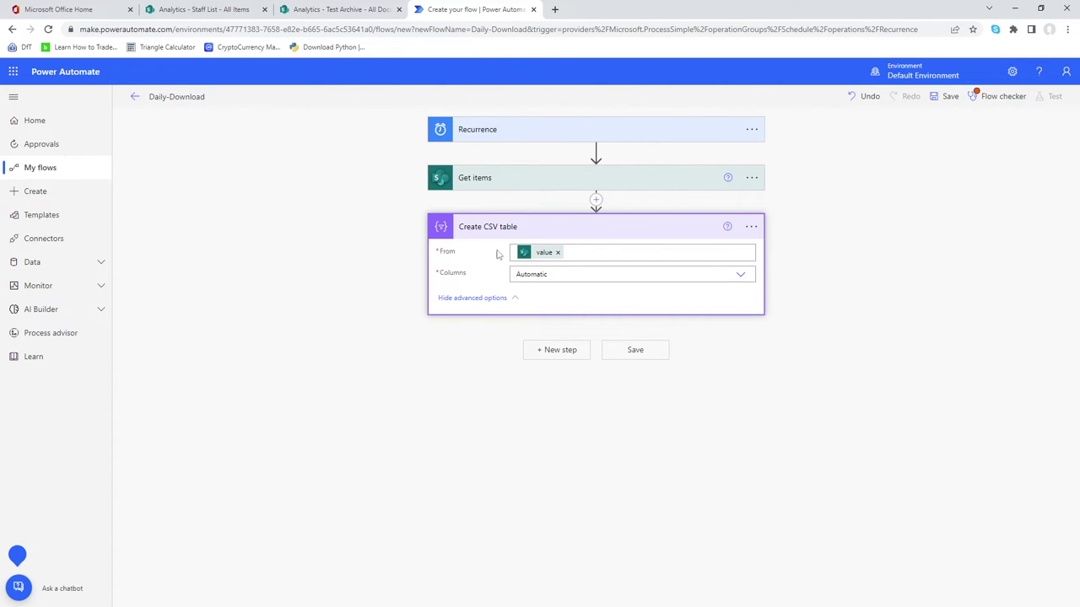
pyautogui.click(557, 277)
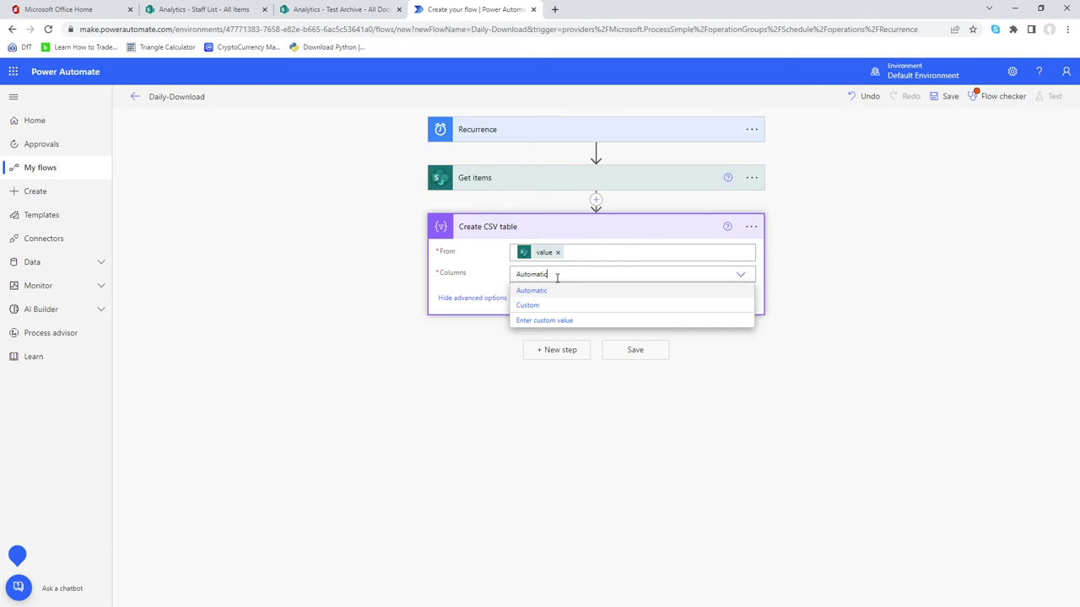
pyautogui.click(529, 305)
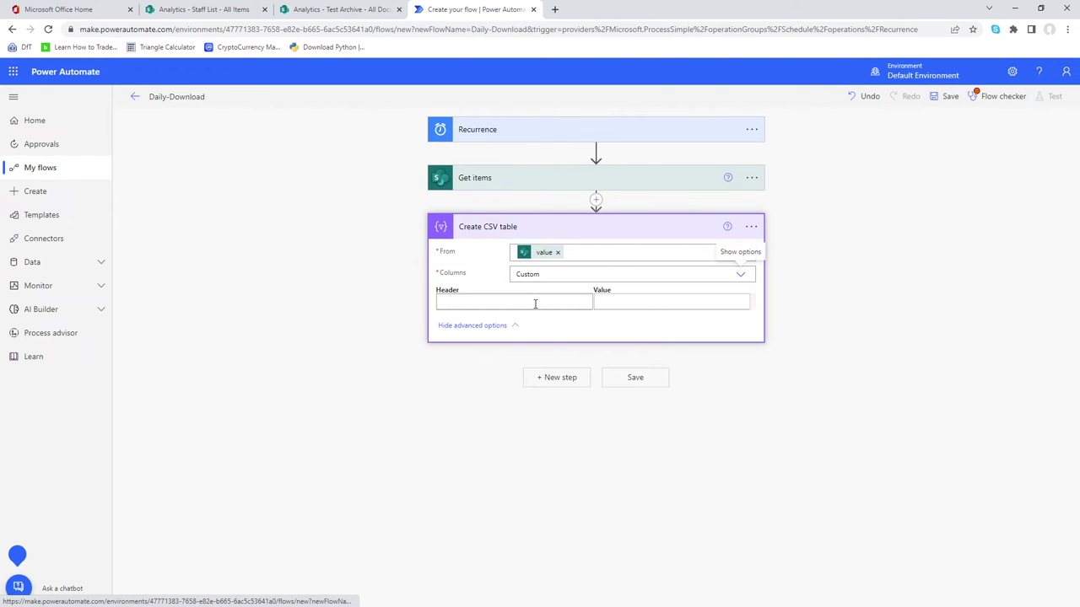
# Step: Add a first CSV column with the header EmpId and map it to the EmpId field from Get items
pyautogui.click(535, 302)
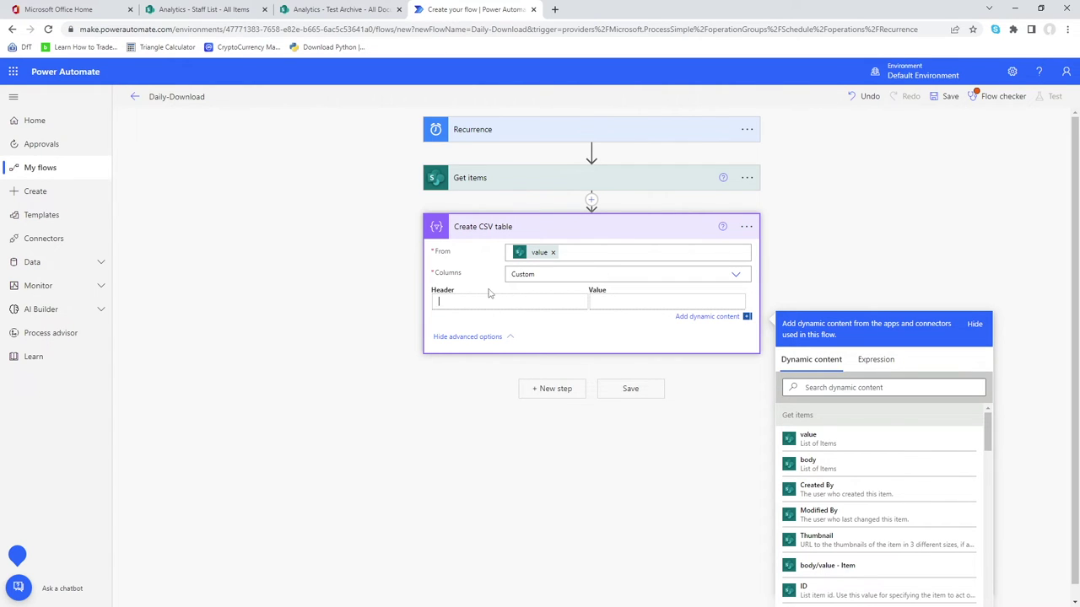
pyautogui.write('Em')
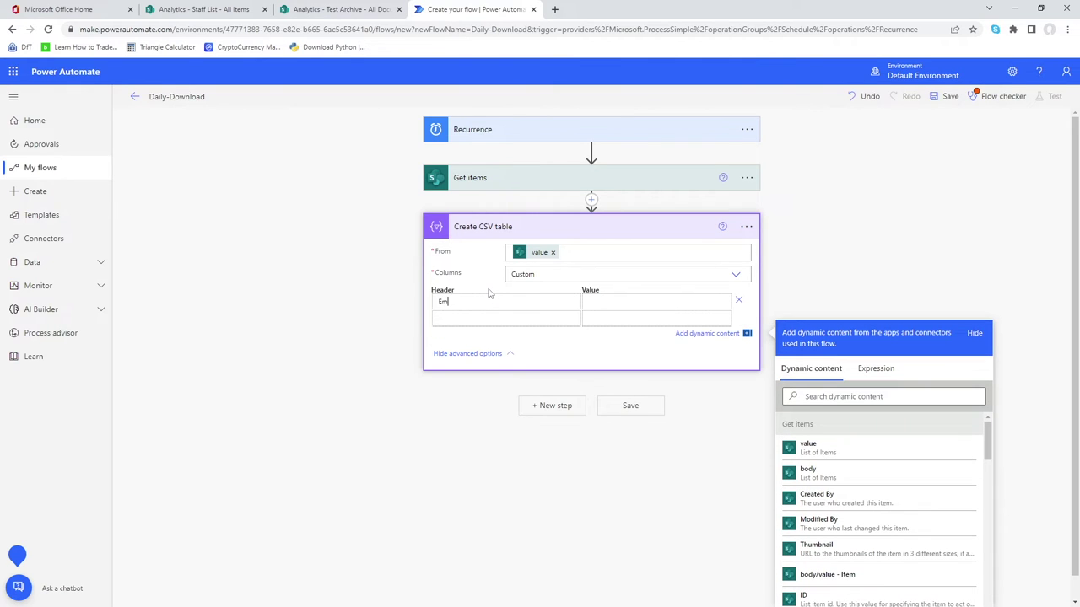
pyautogui.write('plo')
pyautogui.click(621, 305)
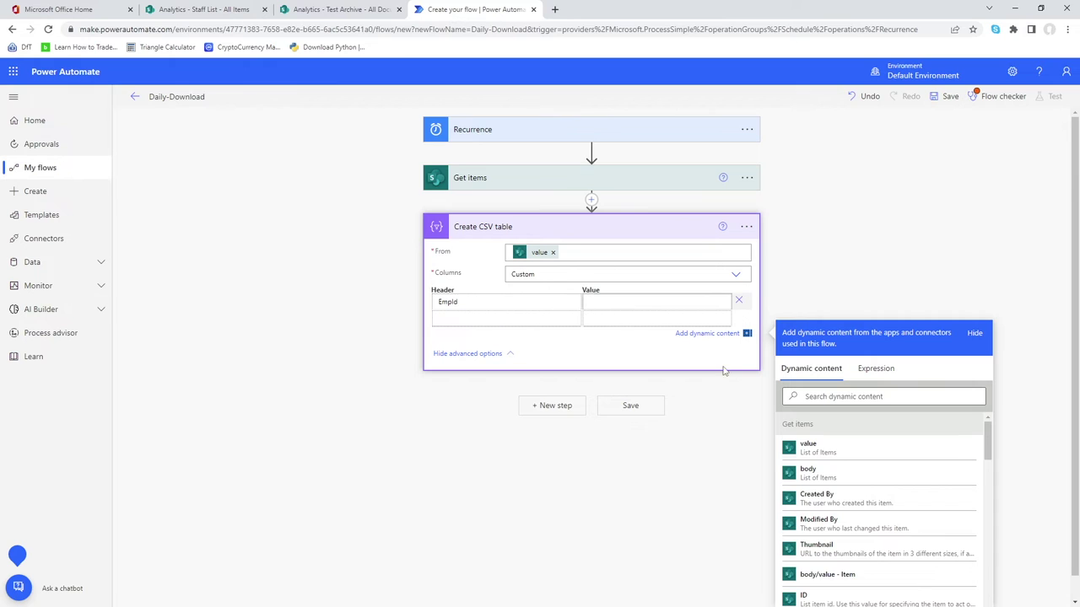
pyautogui.scroll(-5, 856, 515)
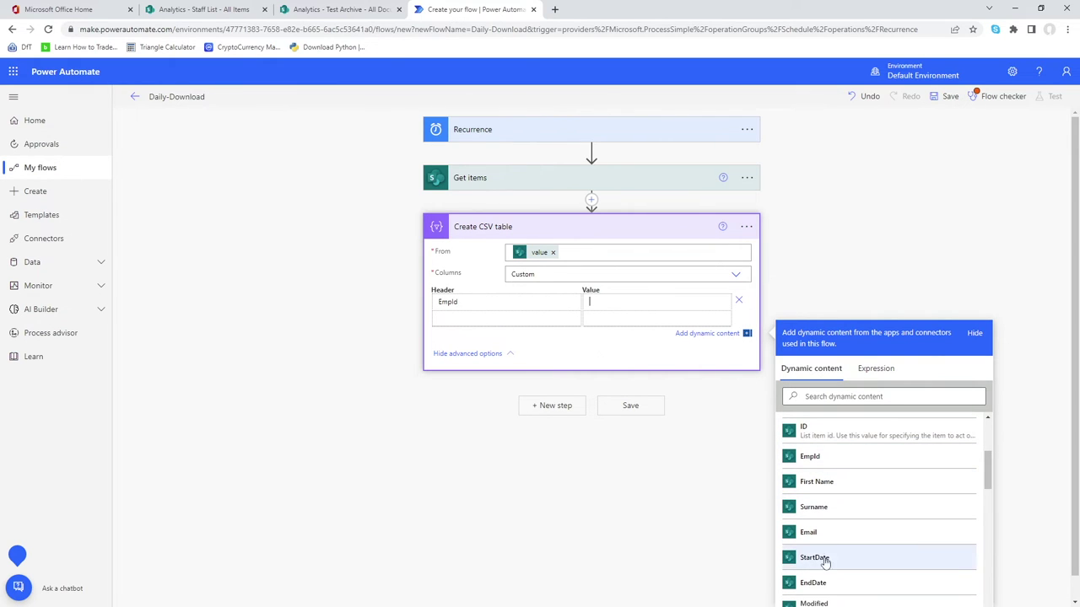
pyautogui.scroll(-1, 836, 495)
pyautogui.scroll(-1, 842, 492)
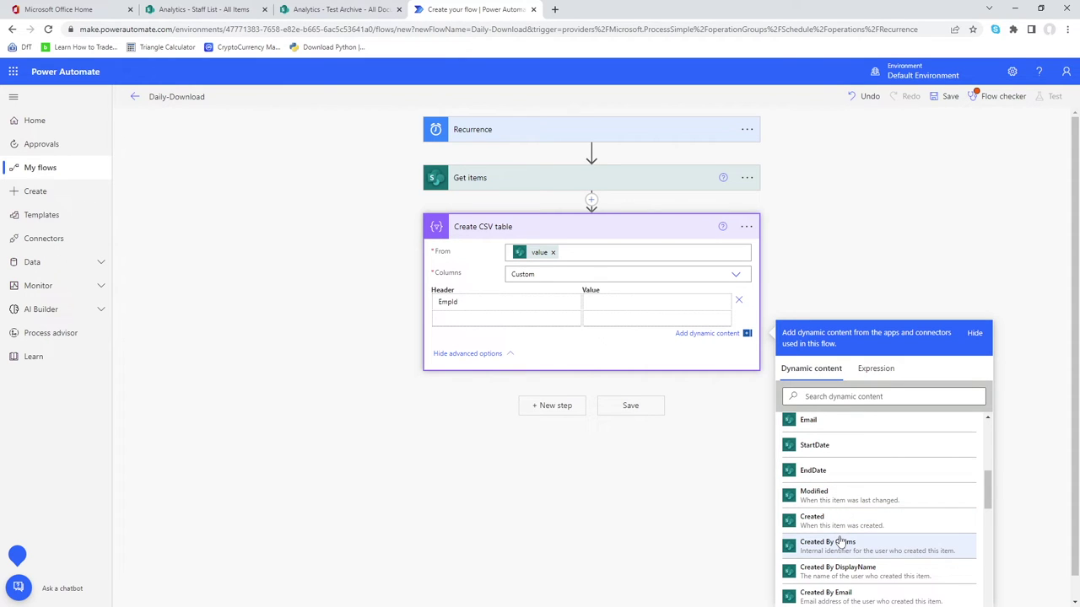
pyautogui.scroll(3, 839, 542)
pyautogui.click(451, 305)
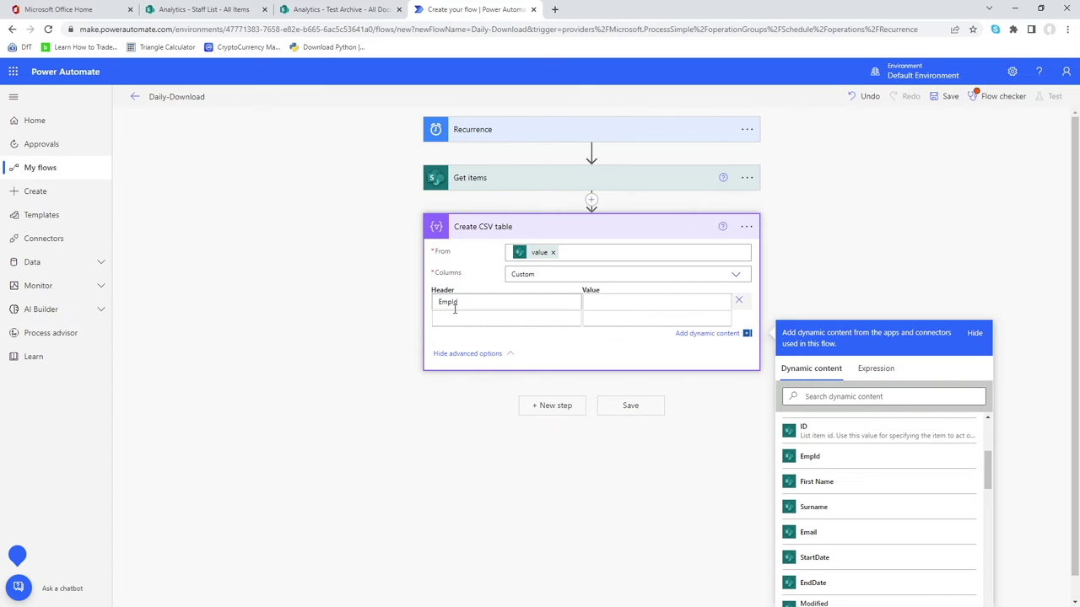
pyautogui.click(613, 302)
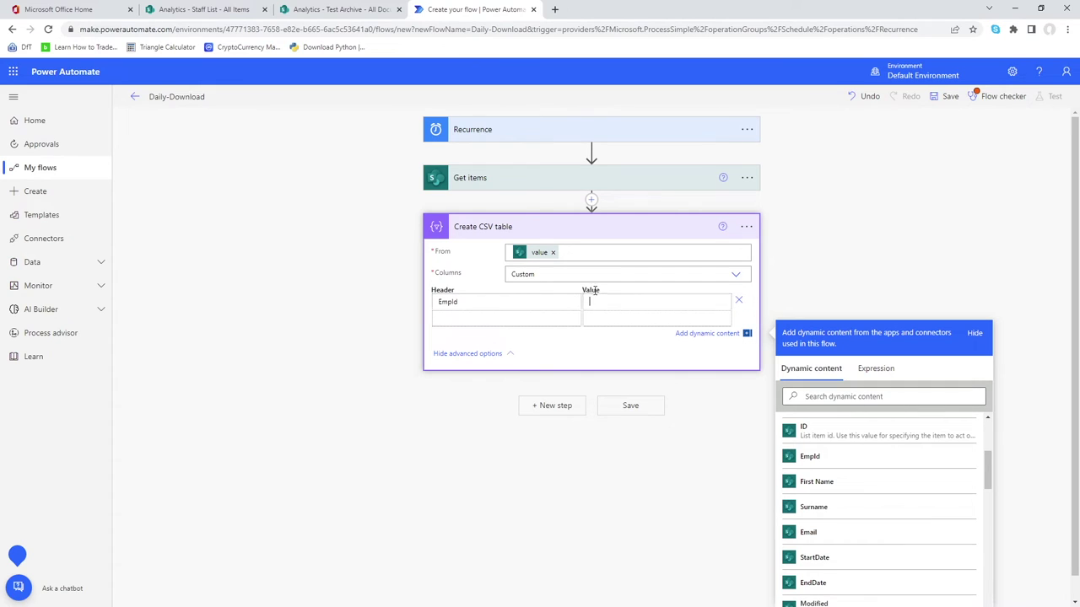
pyautogui.click(816, 455)
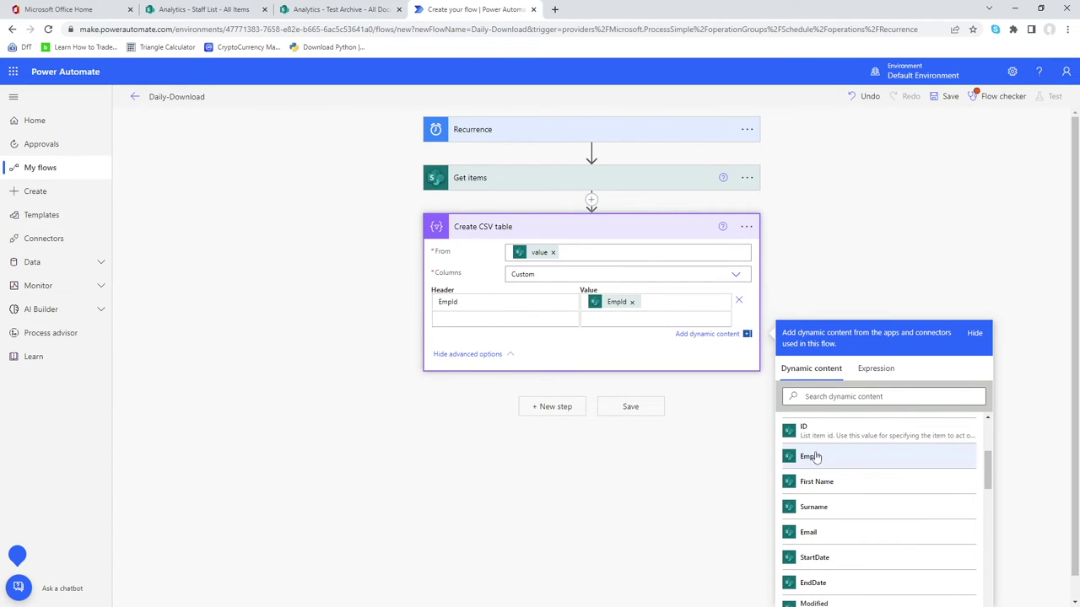
# Step: Add CSV columns FirstName and Surname, mapped to the First Name and Surname fields from Get items
pyautogui.click(497, 318)
pyautogui.write('FirstName')
pyautogui.click(600, 319)
pyautogui.click(815, 481)
pyautogui.click(436, 337)
pyautogui.write('Surname')
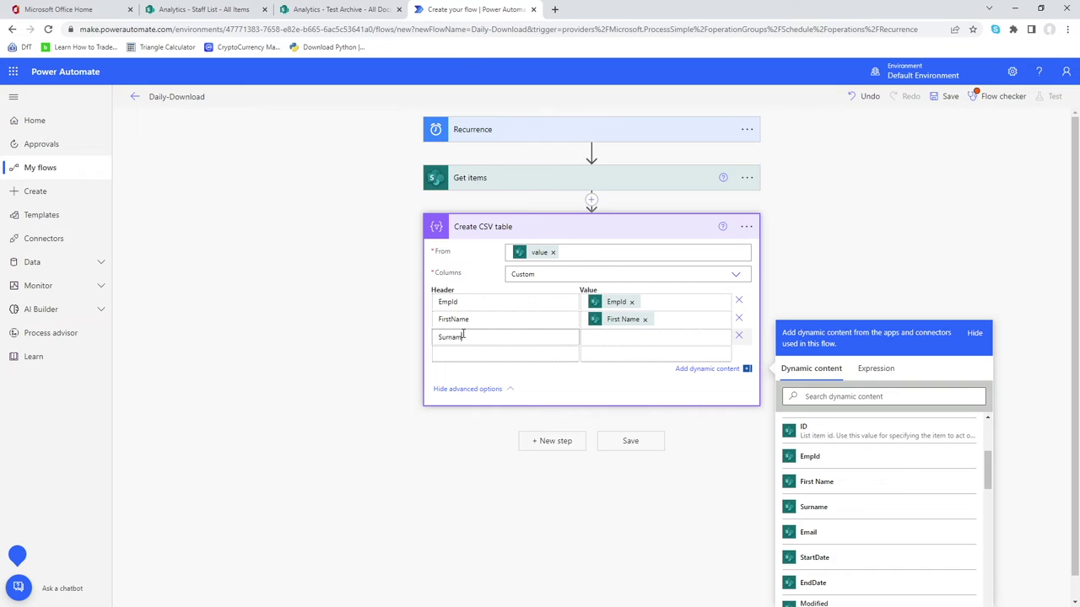
pyautogui.click(606, 337)
pyautogui.click(816, 507)
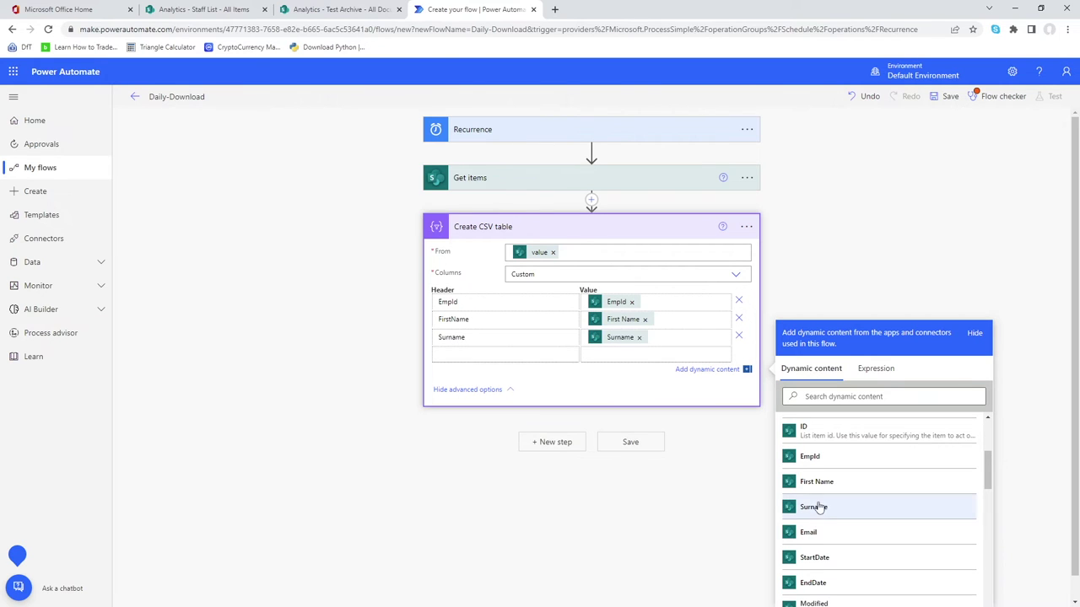
# Step: Add CSV columns Email and StartDate, mapped to the matching Email and StartDate fields from Get items
pyautogui.click(436, 354)
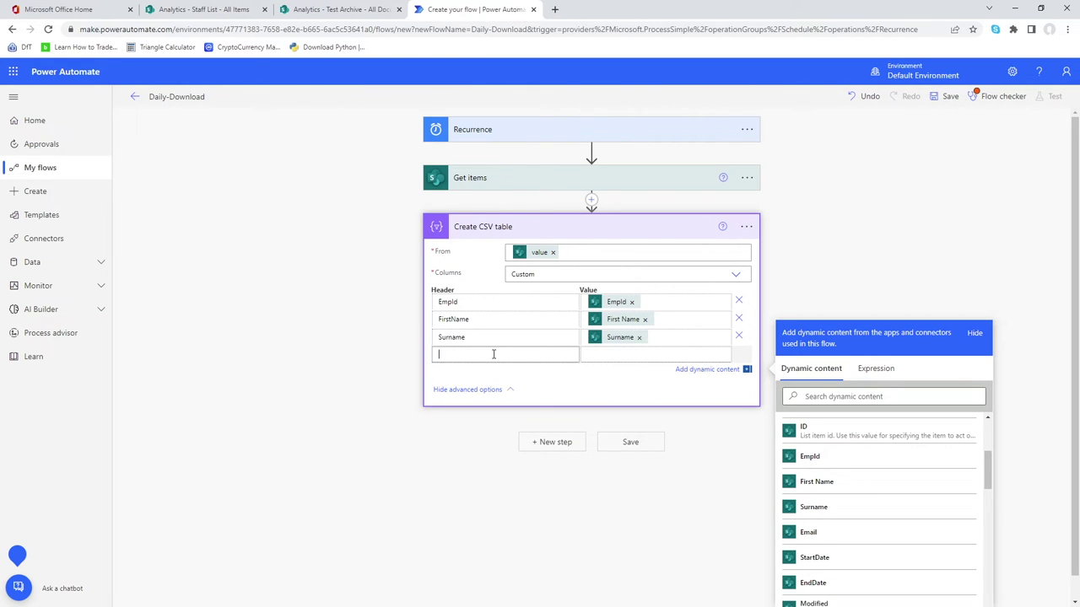
pyautogui.write('Email')
pyautogui.click(616, 354)
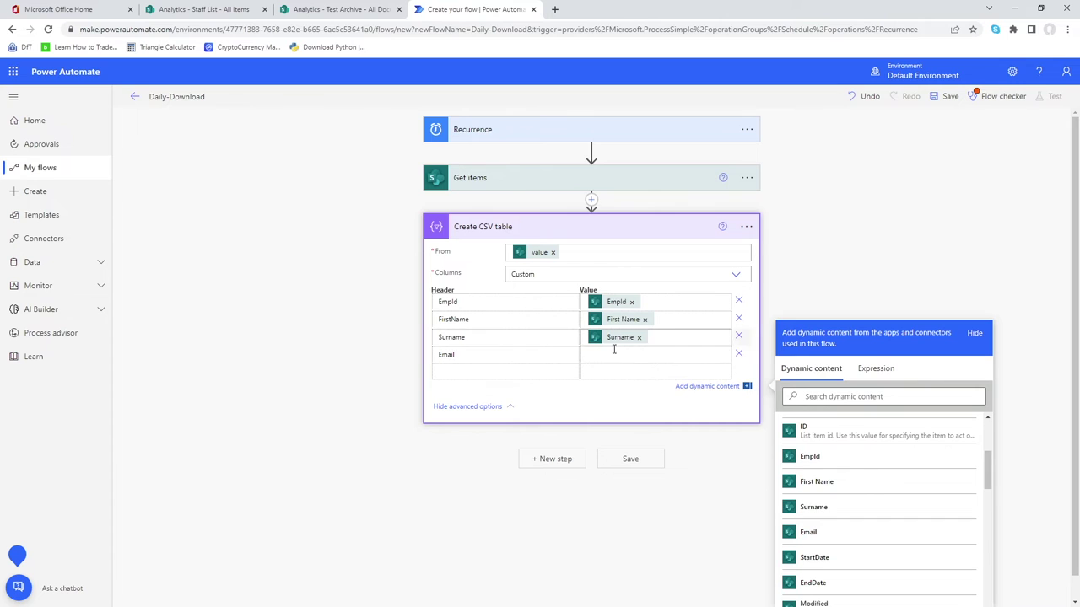
pyautogui.click(808, 532)
pyautogui.click(508, 371)
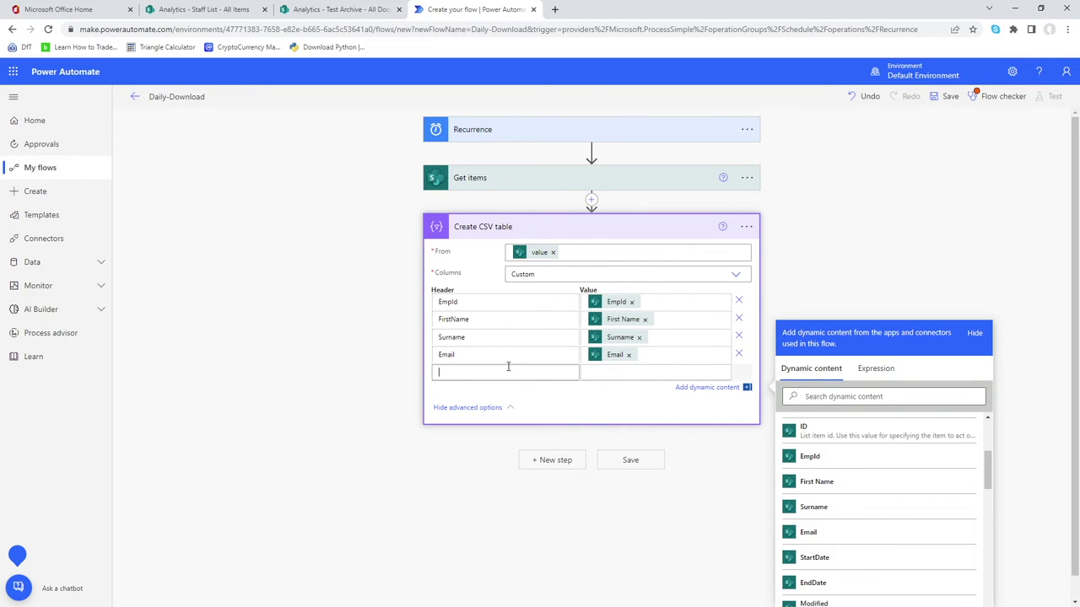
pyautogui.write('StartDate')
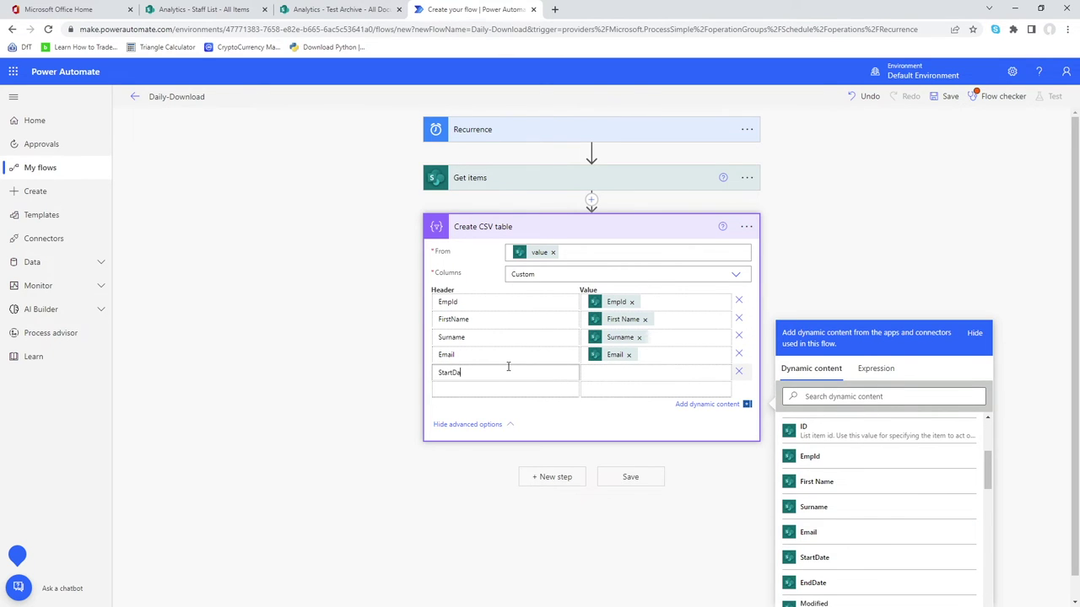
pyautogui.click(650, 373)
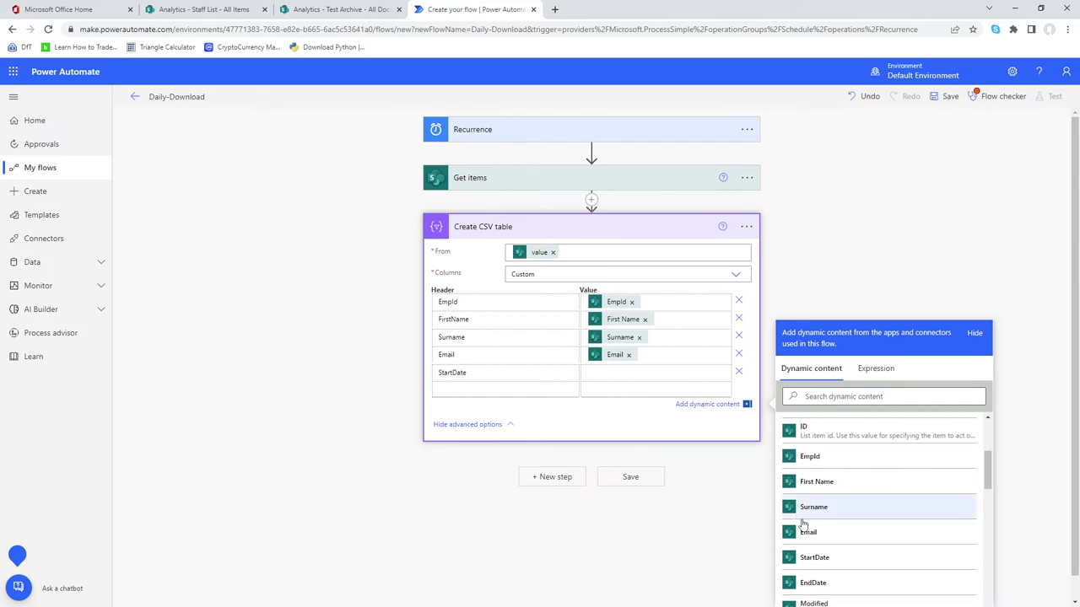
pyautogui.click(833, 561)
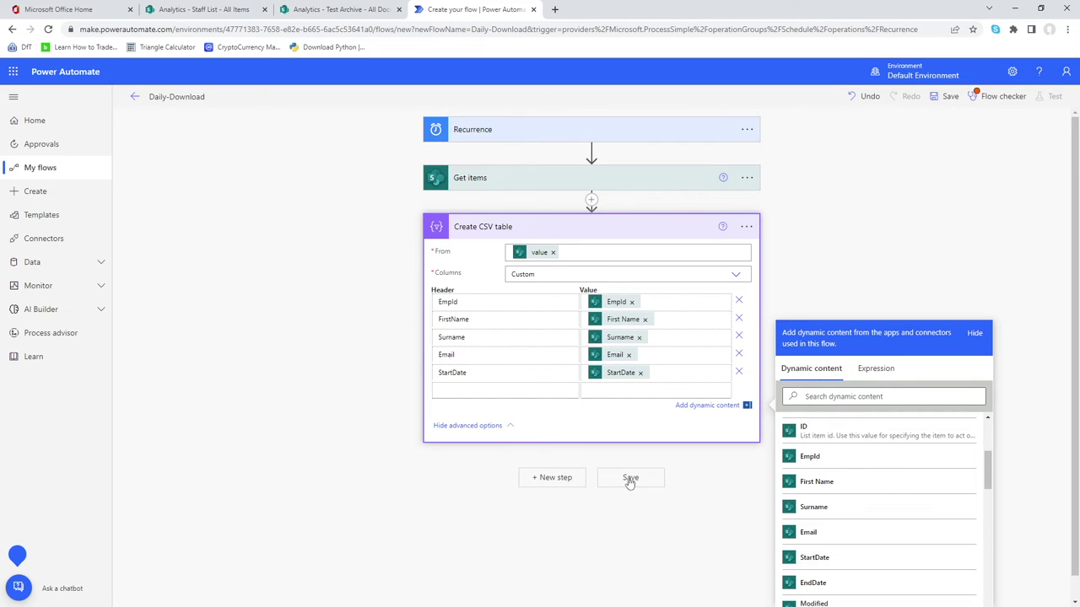
# Step: Add a CSV column with the header EndDate and map it to the EndDate field from Get items
pyautogui.click(503, 391)
pyautogui.write('EndDate')
pyautogui.click(677, 396)
pyautogui.click(819, 583)
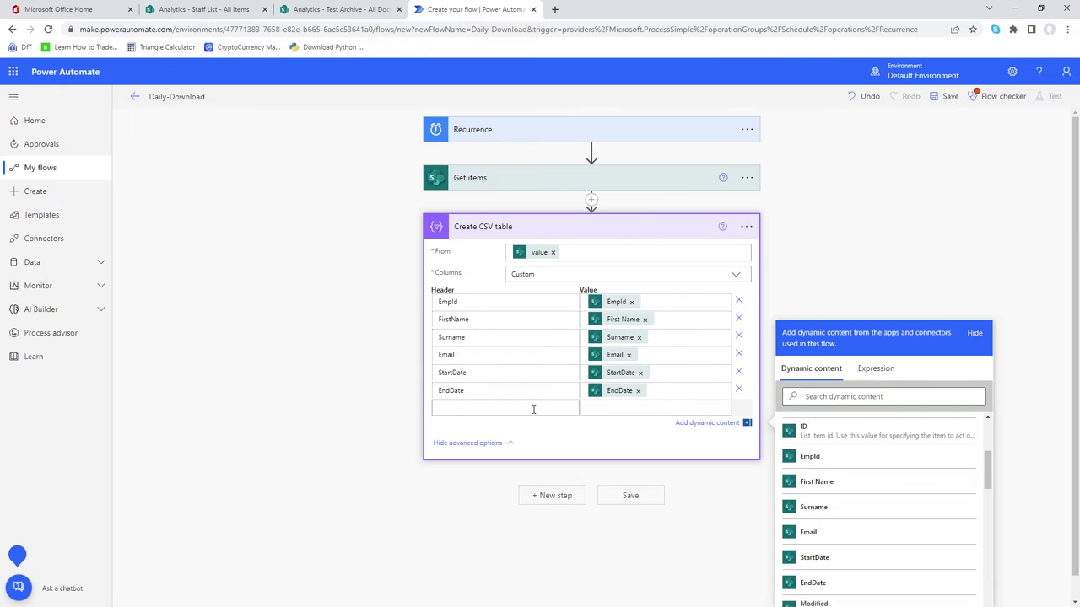
# Step: Add a CSV column with the header Snapshot and start its value expression with the utcNow() function
pyautogui.write('Snapshot')
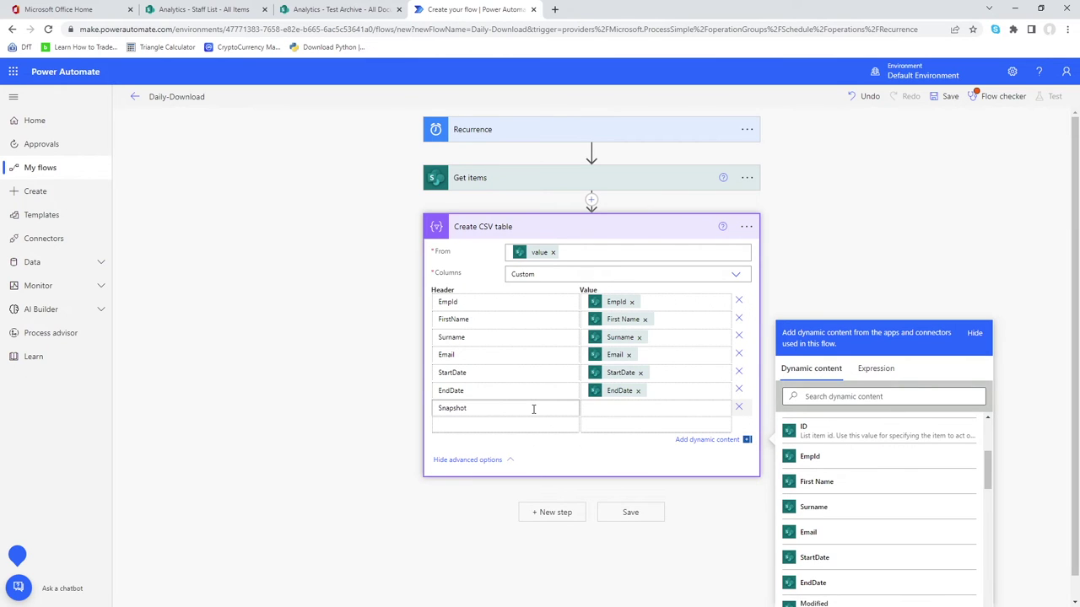
pyautogui.click(617, 409)
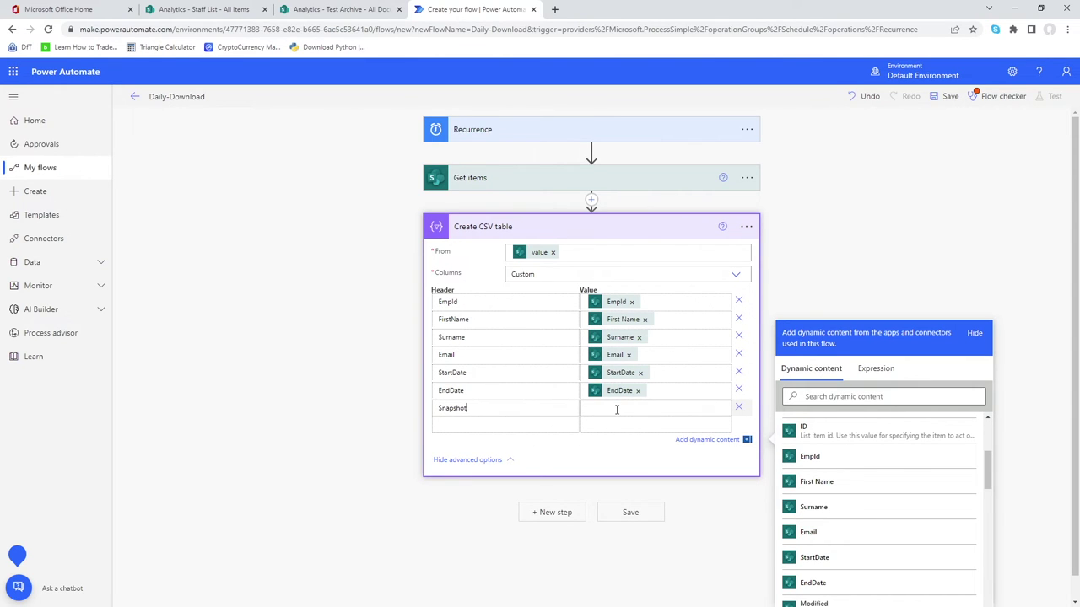
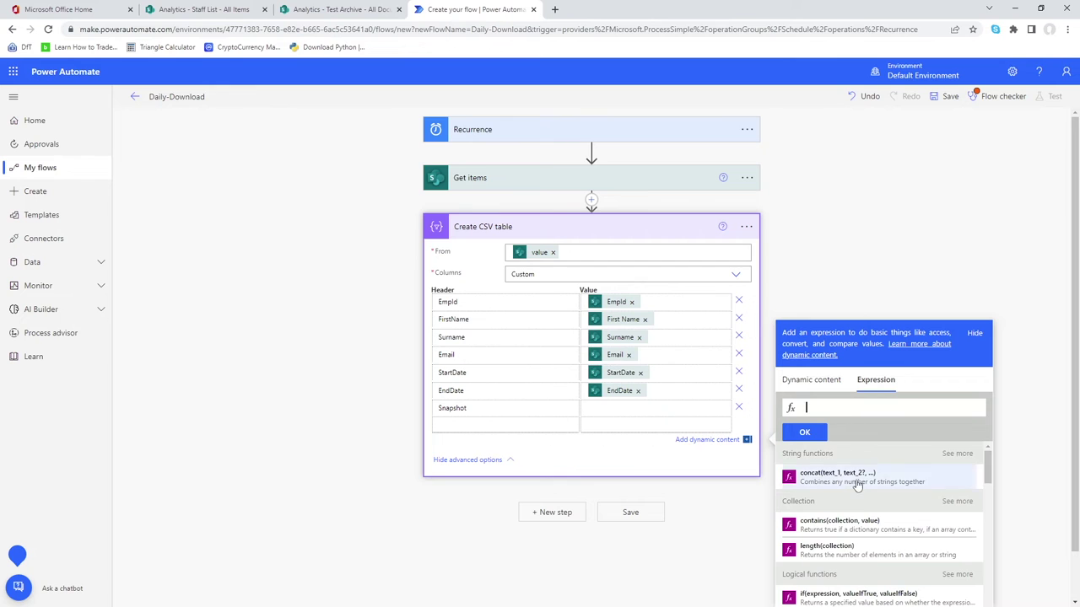
pyautogui.scroll(-6, 857, 485)
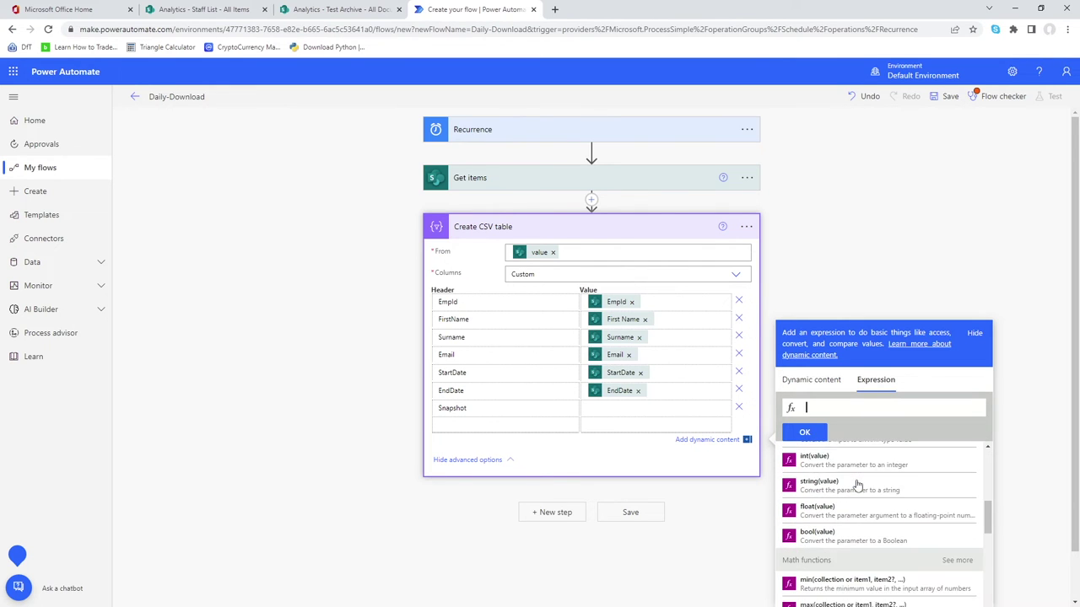
pyautogui.click(838, 487)
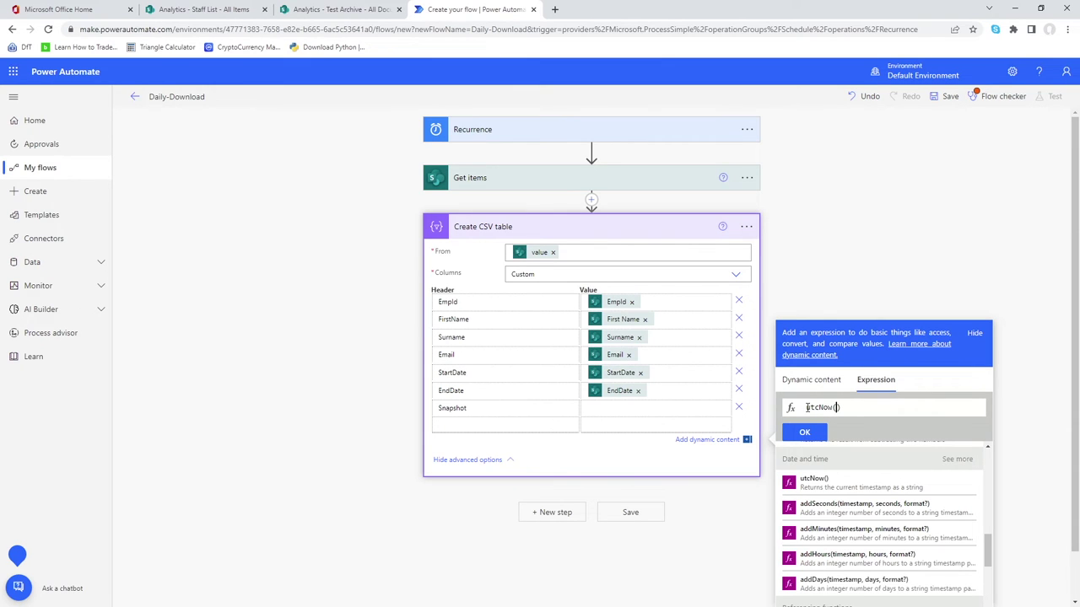
# Step: Wrap utcNow() in a FormatDateTime function and add a comma for the format argument
pyautogui.doubleClick(807, 407)
pyautogui.press('Home')
pyautogui.write('FormatDateTime(')
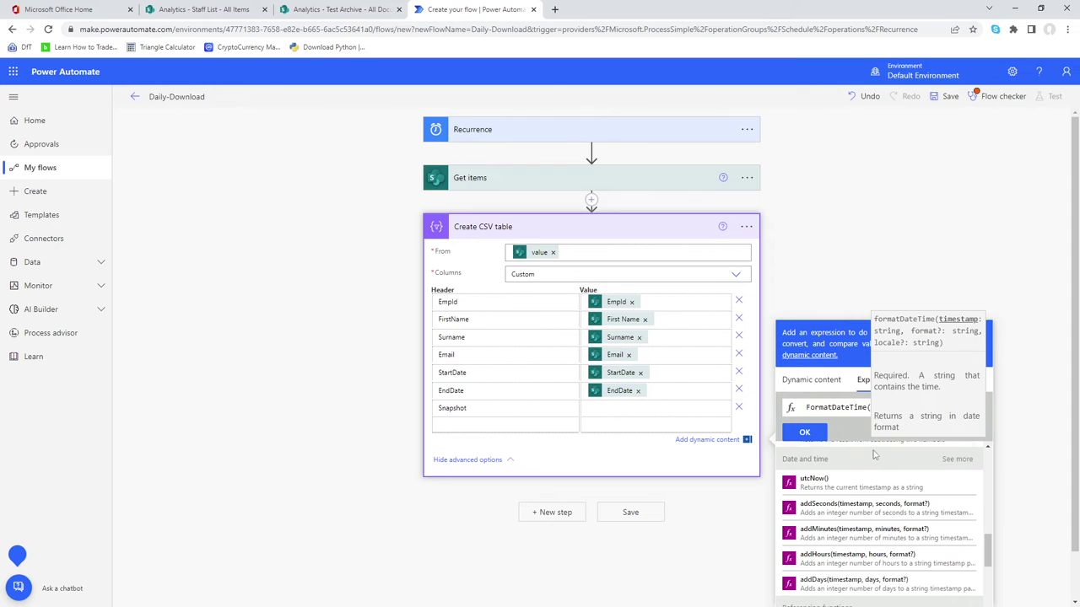
pyautogui.press('End')
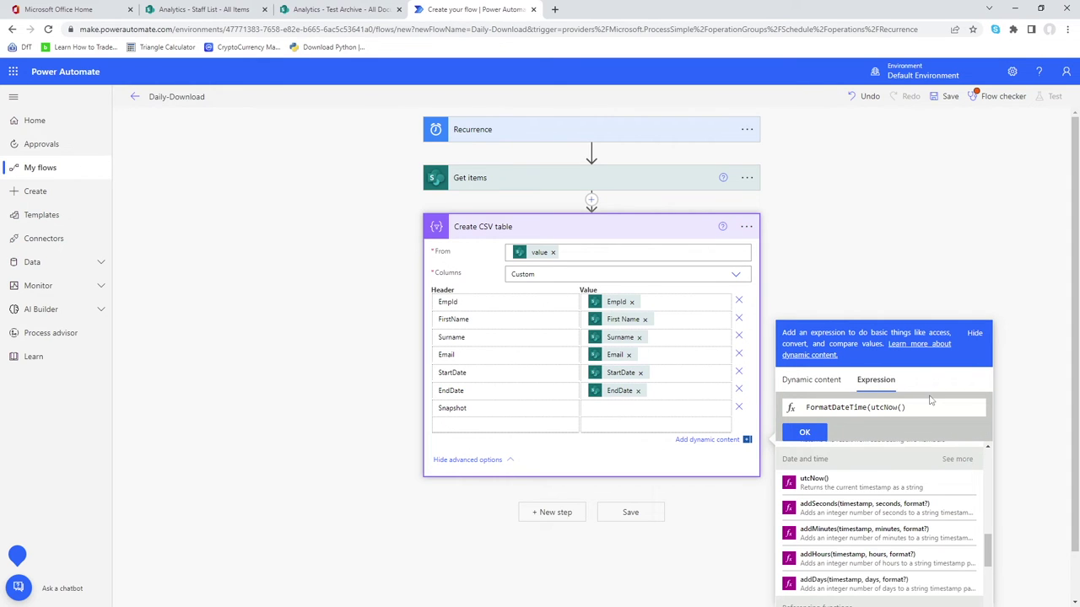
pyautogui.write(',')
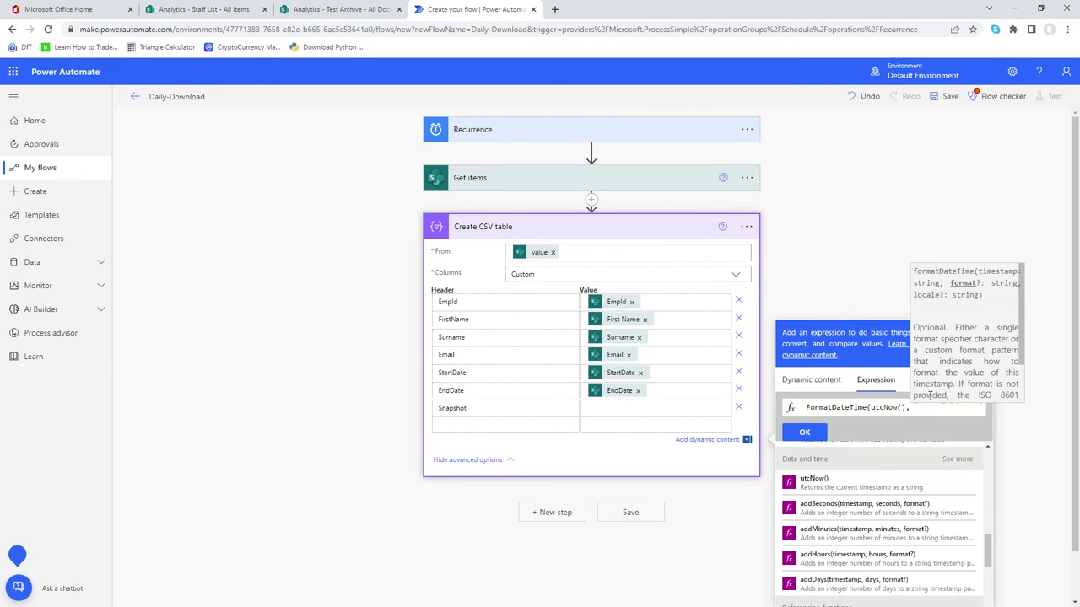
pyautogui.write("'dd")
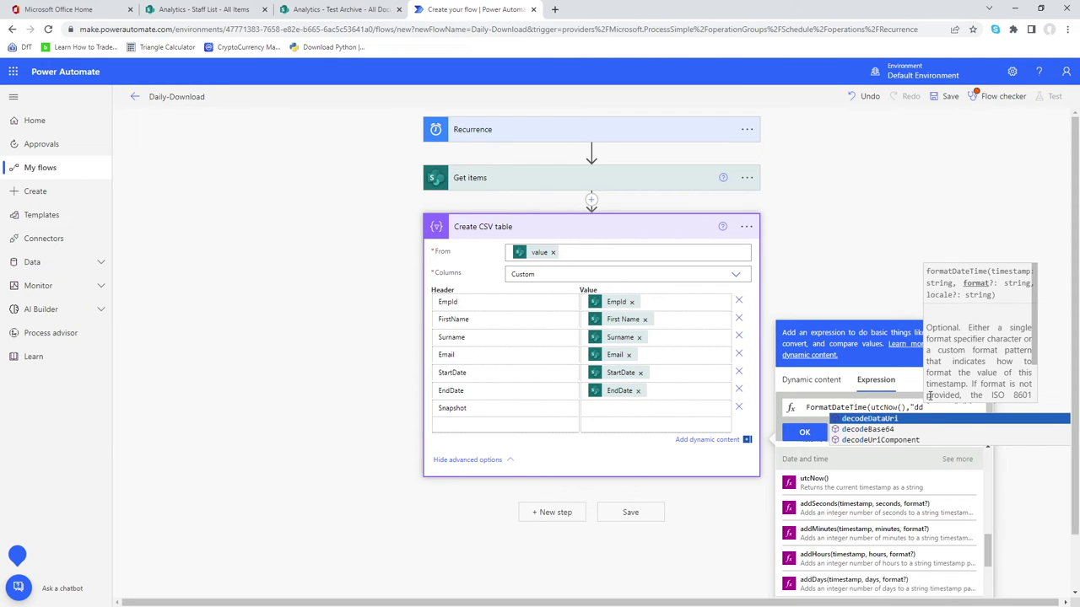
pyautogui.write('/MM')
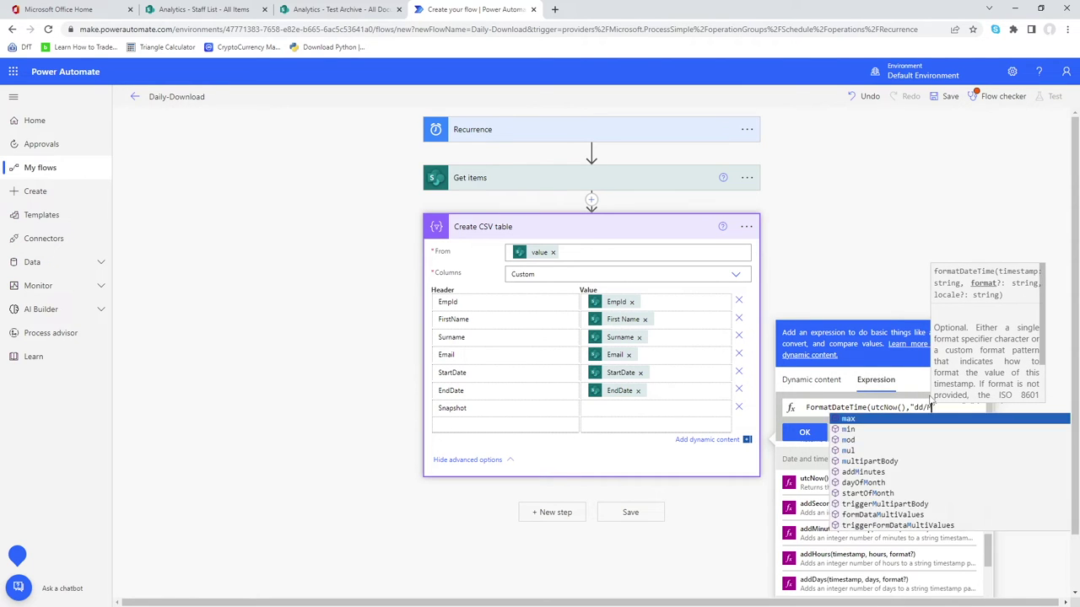
pyautogui.press('BackSpace')
pyautogui.press('BackSpace')
pyautogui.press('BackSpace')
pyautogui.press('BackSpace')
pyautogui.press('BackSpace')
pyautogui.press('BackSpace')
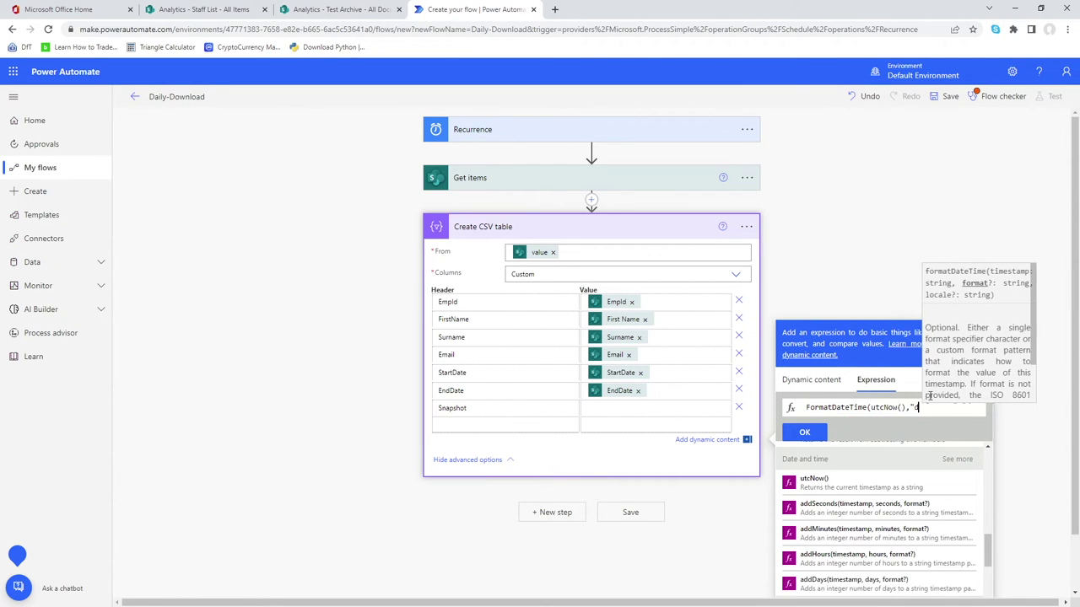
# Step: Complete the expression with the single-quoted format 'dd/MM/yyy' and insert it as the Snapshot column's value
pyautogui.write("''")
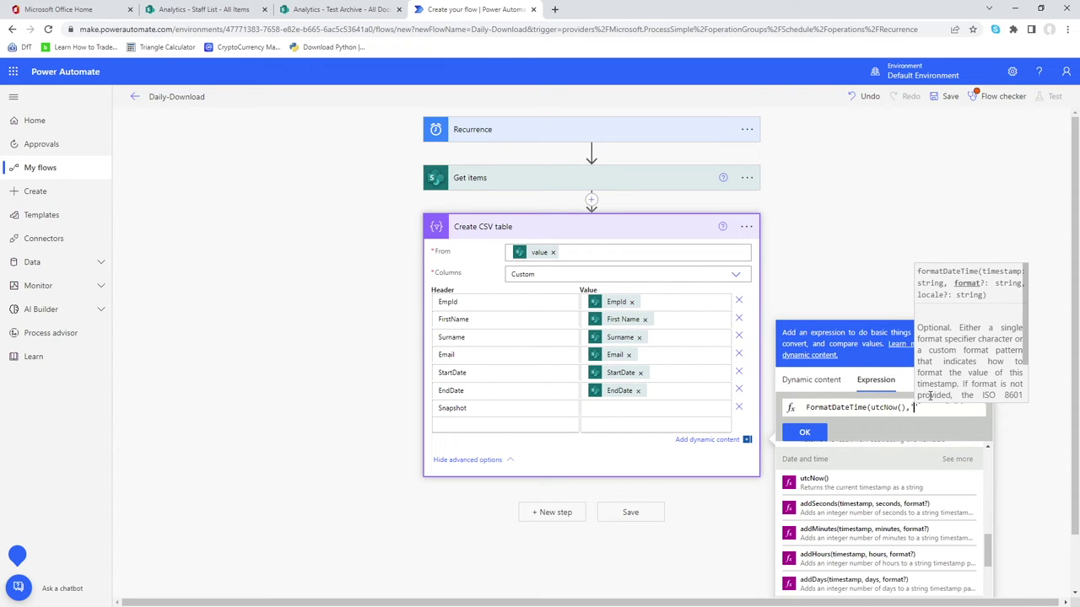
pyautogui.write('dd')
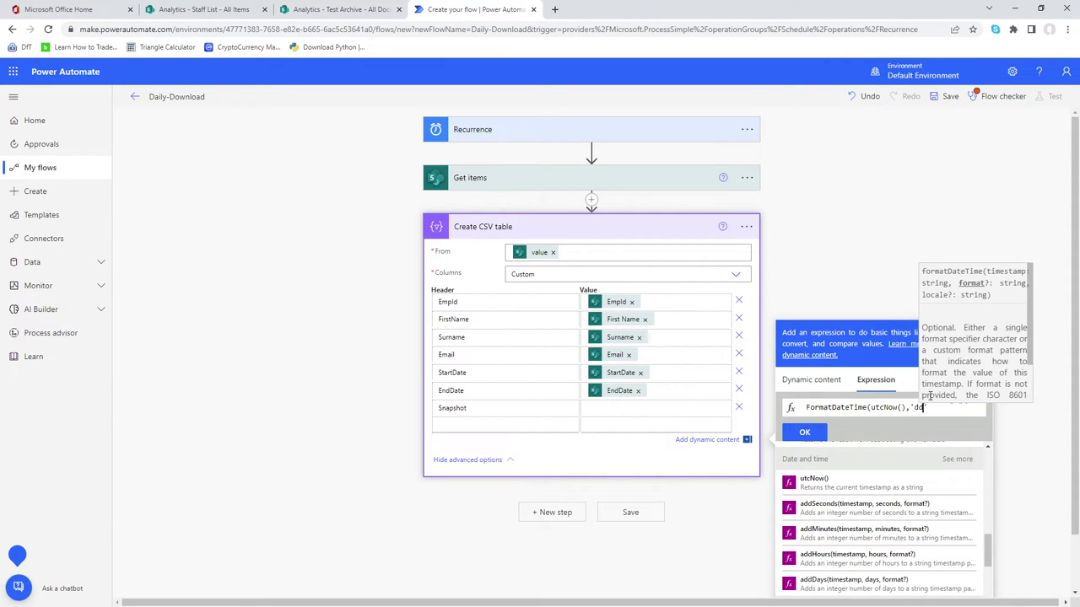
pyautogui.write('/MM/yyy')
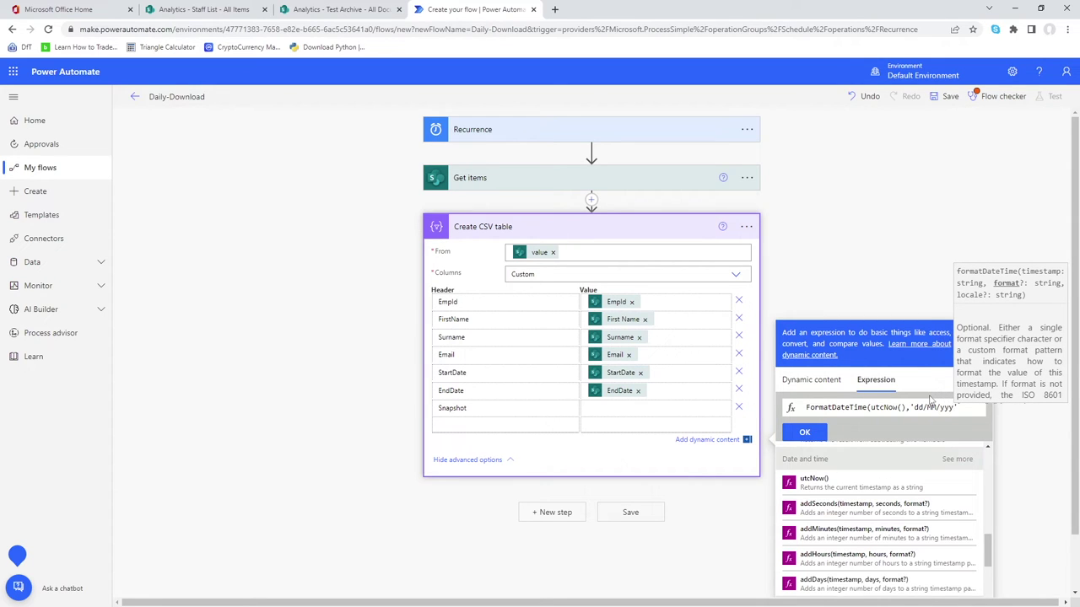
pyautogui.write('y')
pyautogui.write(')')
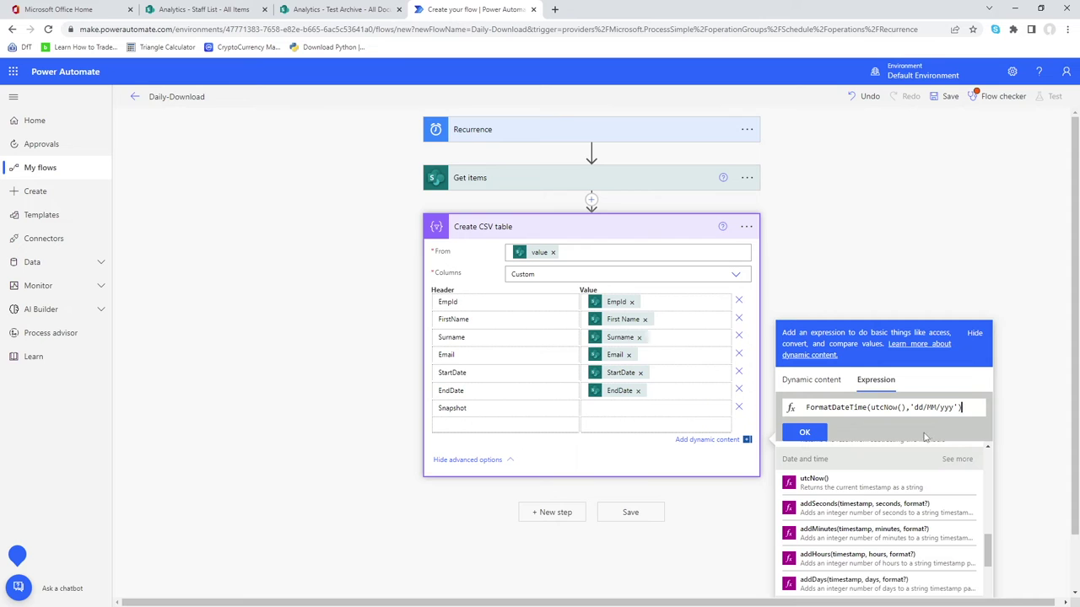
pyautogui.click(808, 433)
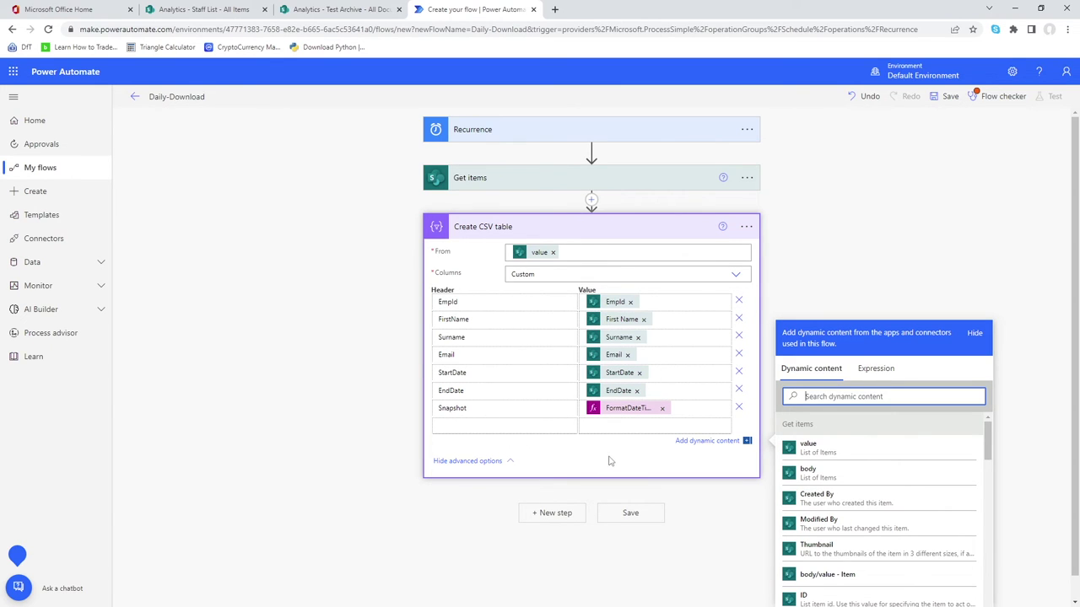
# Step: Add a SharePoint Create file action after Create CSV table and set its site address to the Analytics site
pyautogui.click(560, 518)
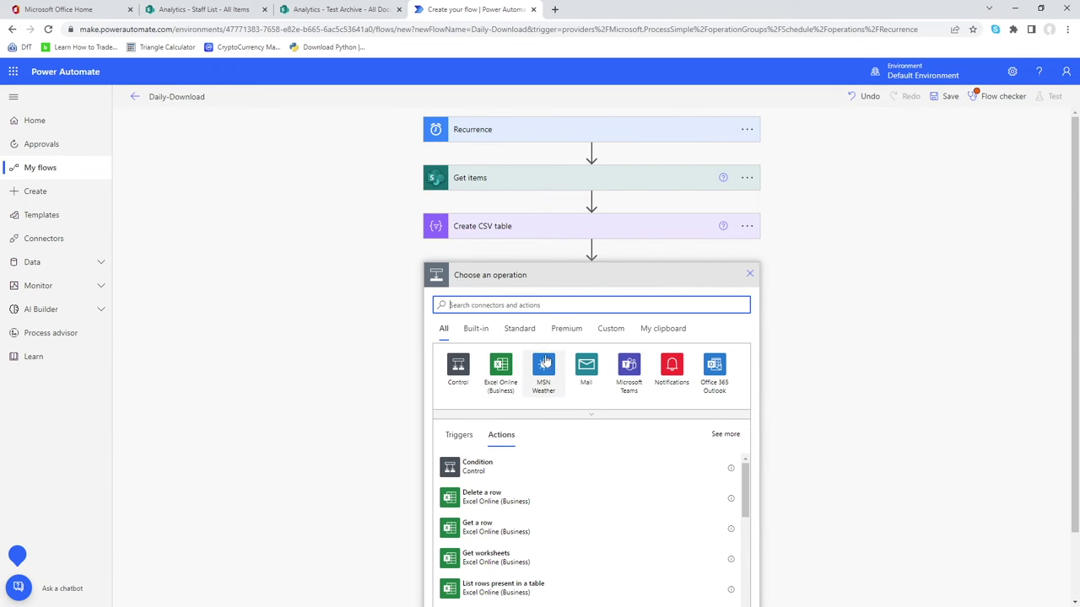
pyautogui.write('create file')
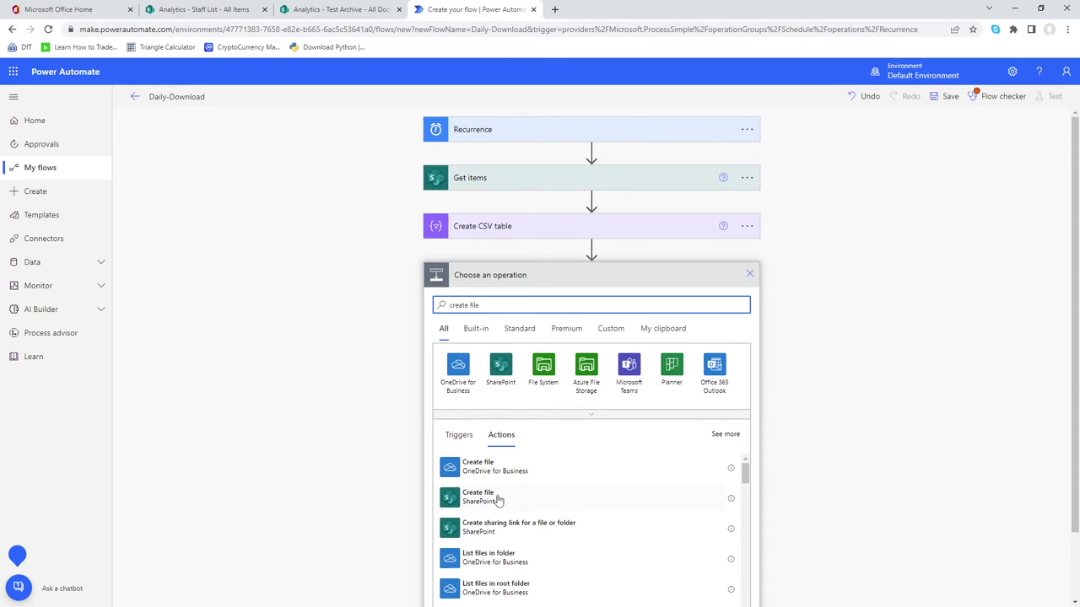
pyautogui.click(495, 500)
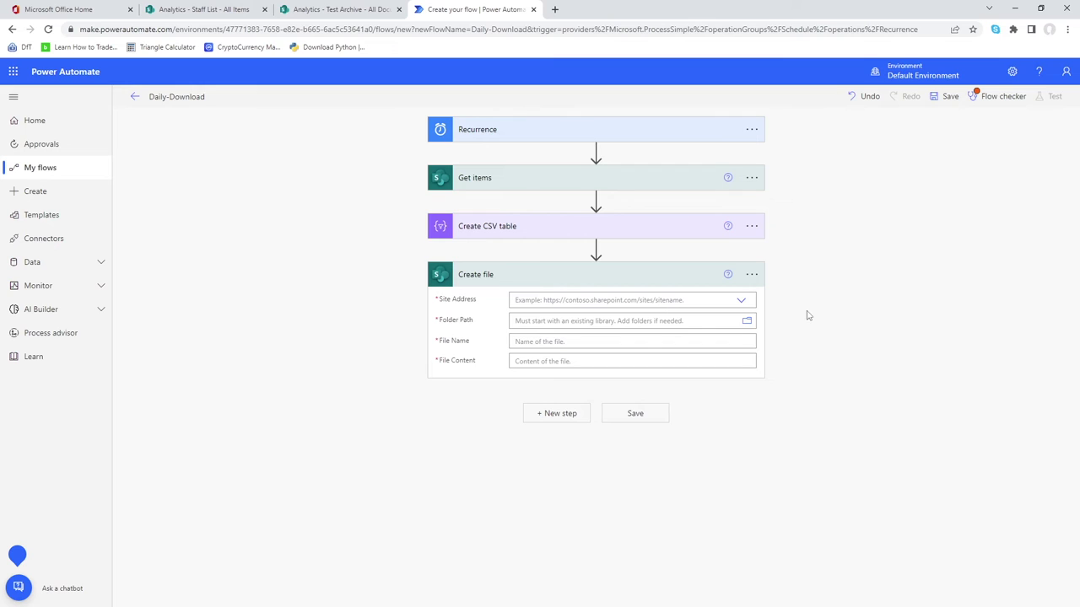
pyautogui.click(742, 302)
pyautogui.click(667, 315)
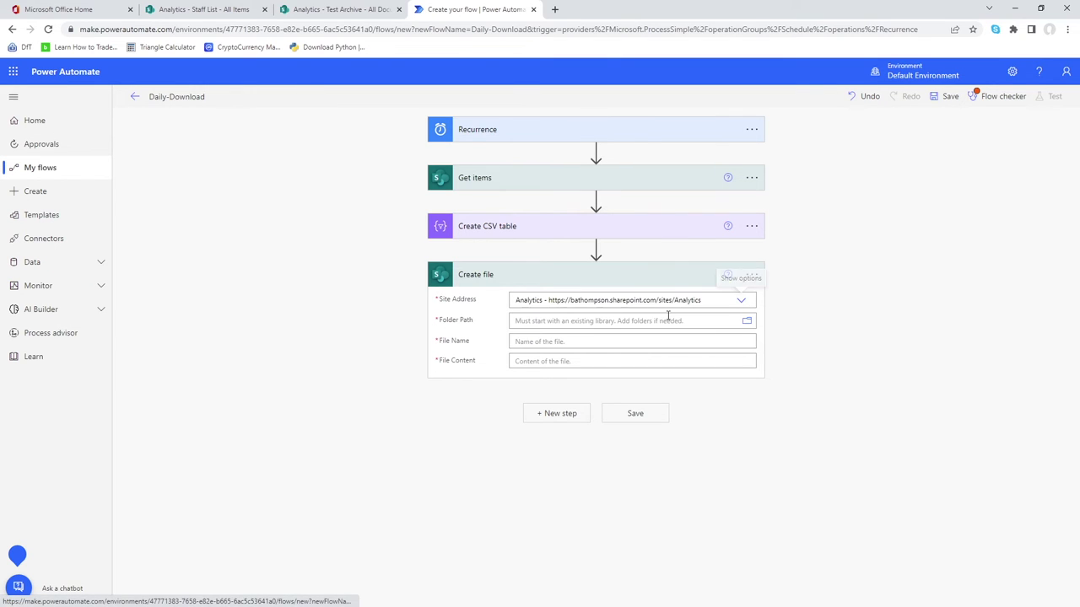
# Step: Set the Create file action's folder path to the Test Archive library
pyautogui.click(597, 321)
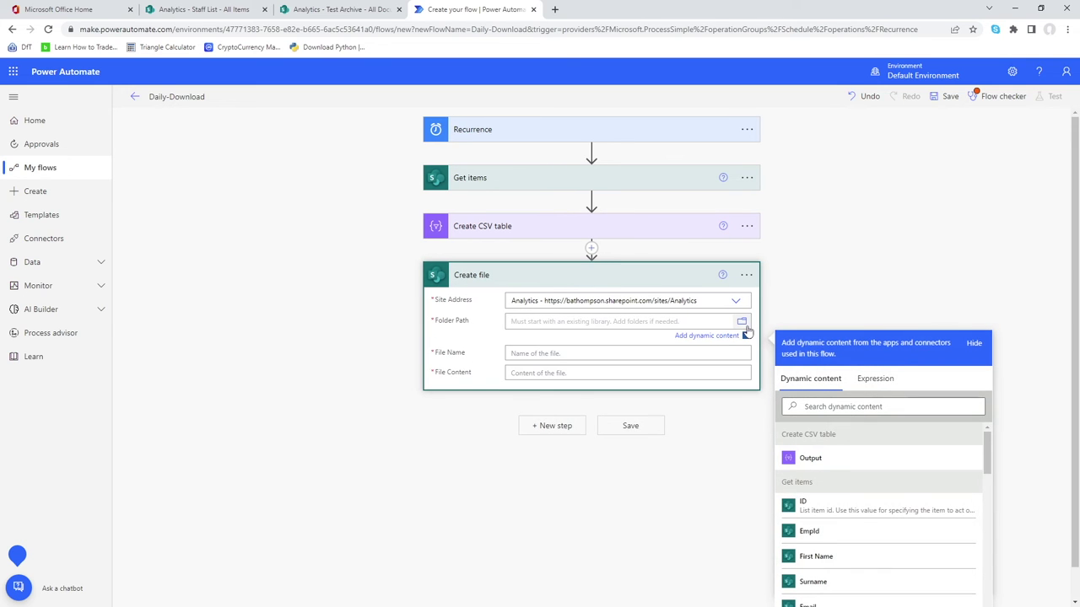
pyautogui.click(743, 325)
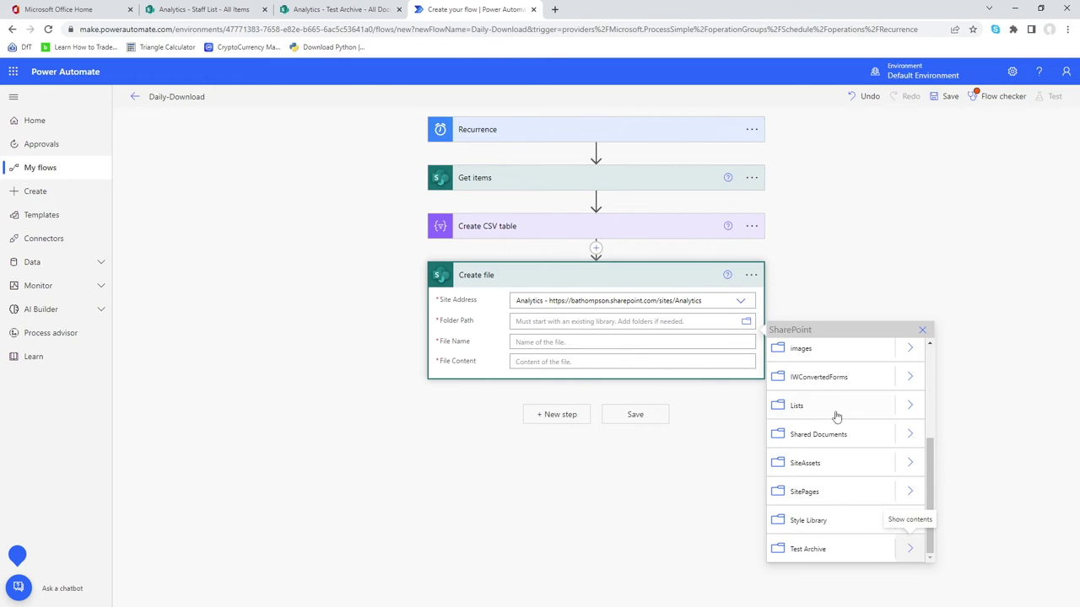
pyautogui.scroll(3, 841, 434)
pyautogui.scroll(1, 843, 434)
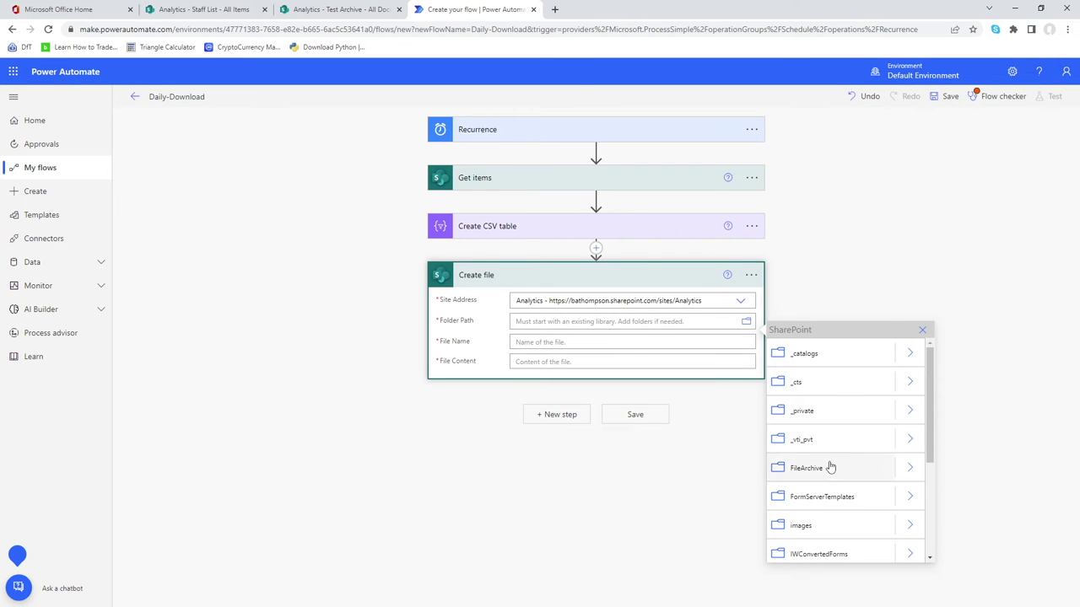
pyautogui.scroll(-2, 833, 464)
pyautogui.scroll(-1, 836, 463)
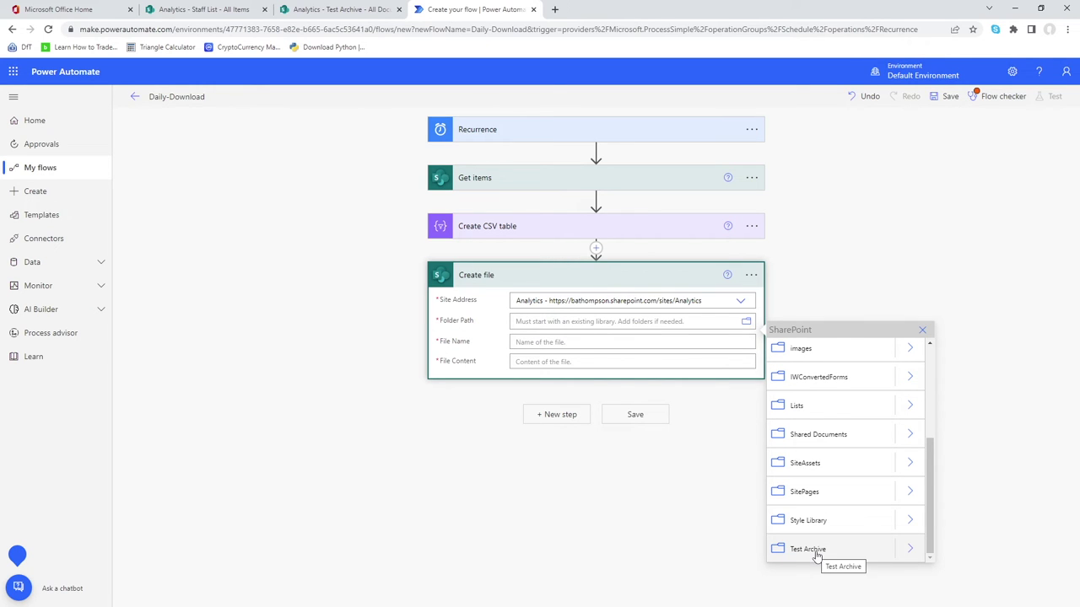
pyautogui.click(909, 549)
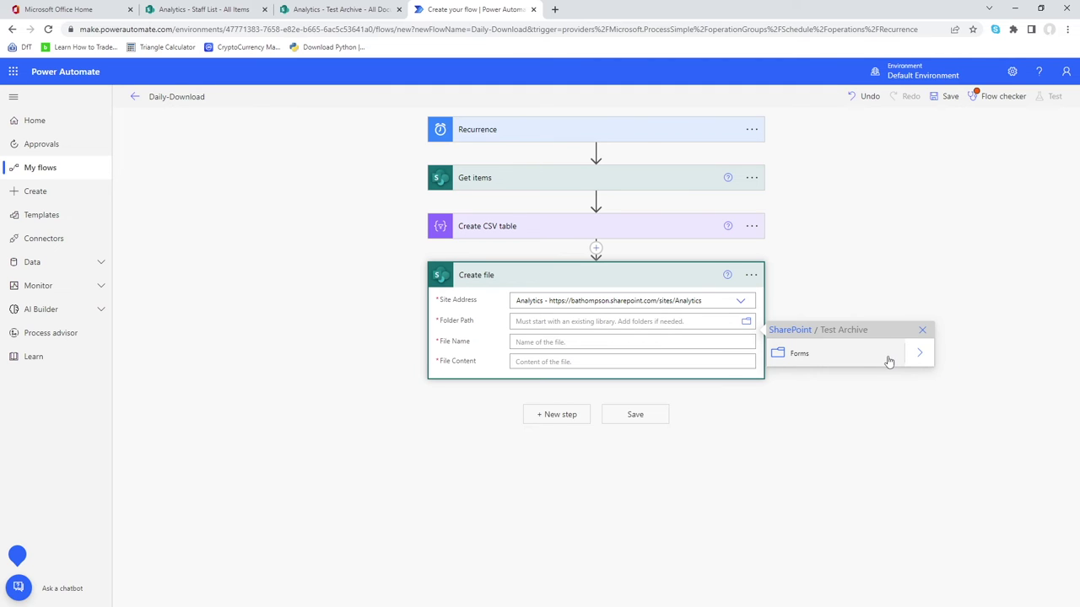
pyautogui.click(796, 332)
pyautogui.scroll(-2, 810, 482)
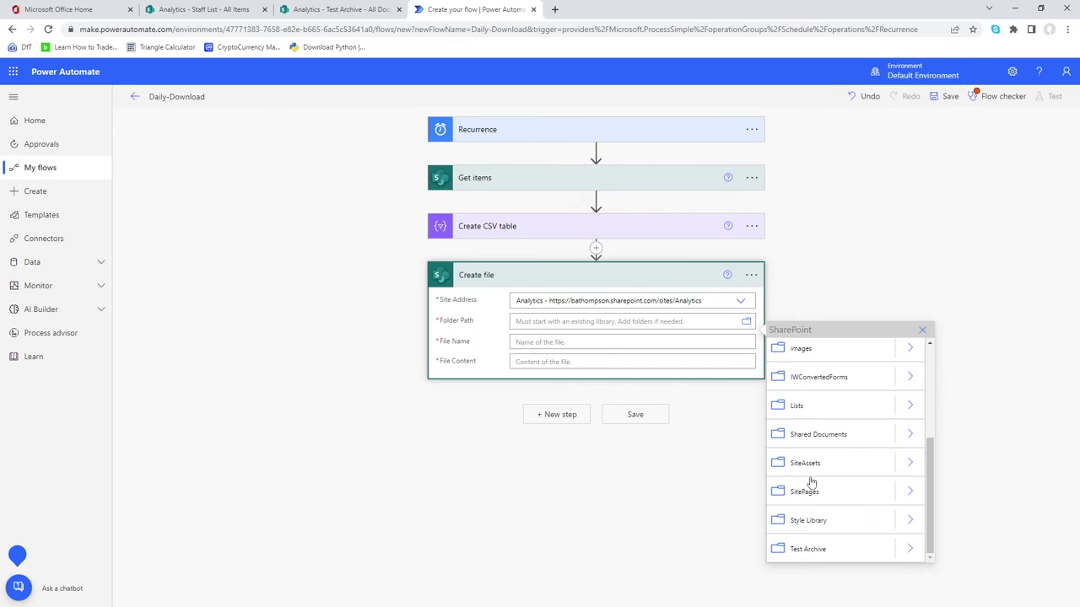
pyautogui.click(807, 550)
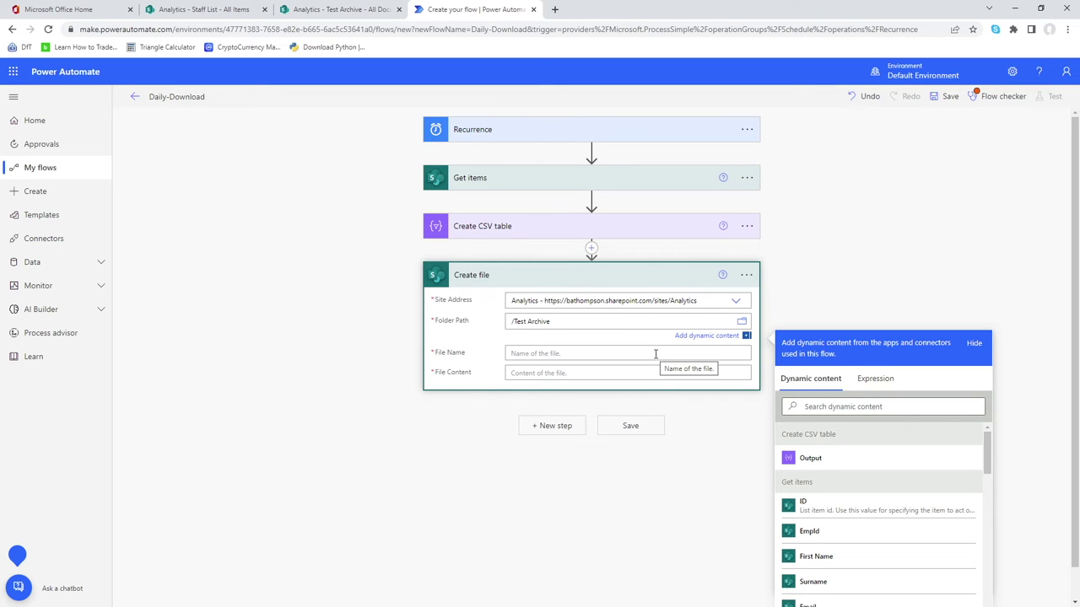
# Step: Name the file StaffList.csv and use the Output from Create CSV table as its content
pyautogui.click(549, 346)
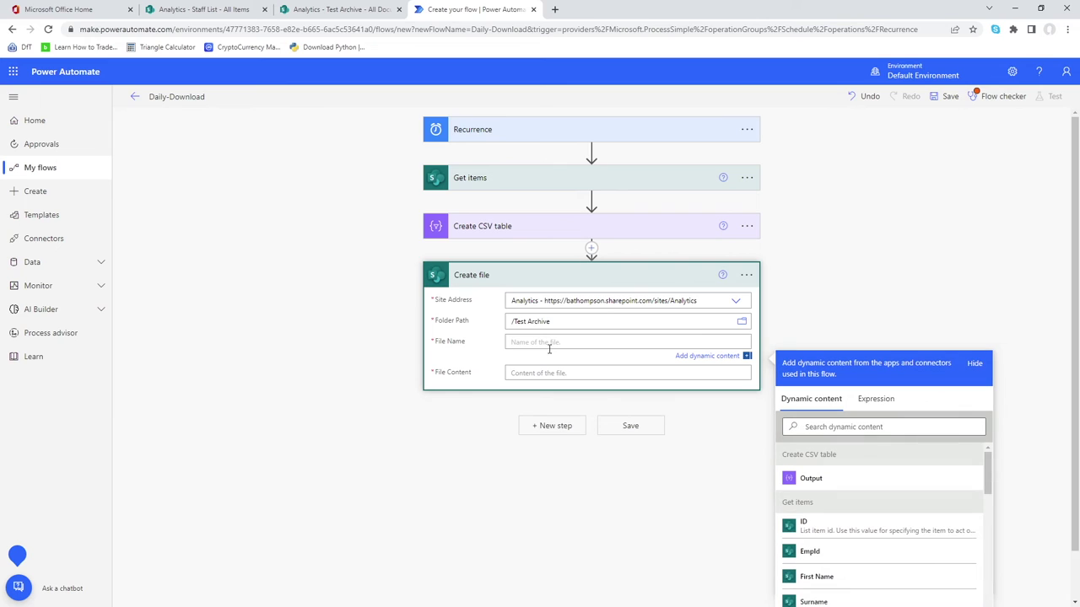
pyautogui.write('StaffList.csv')
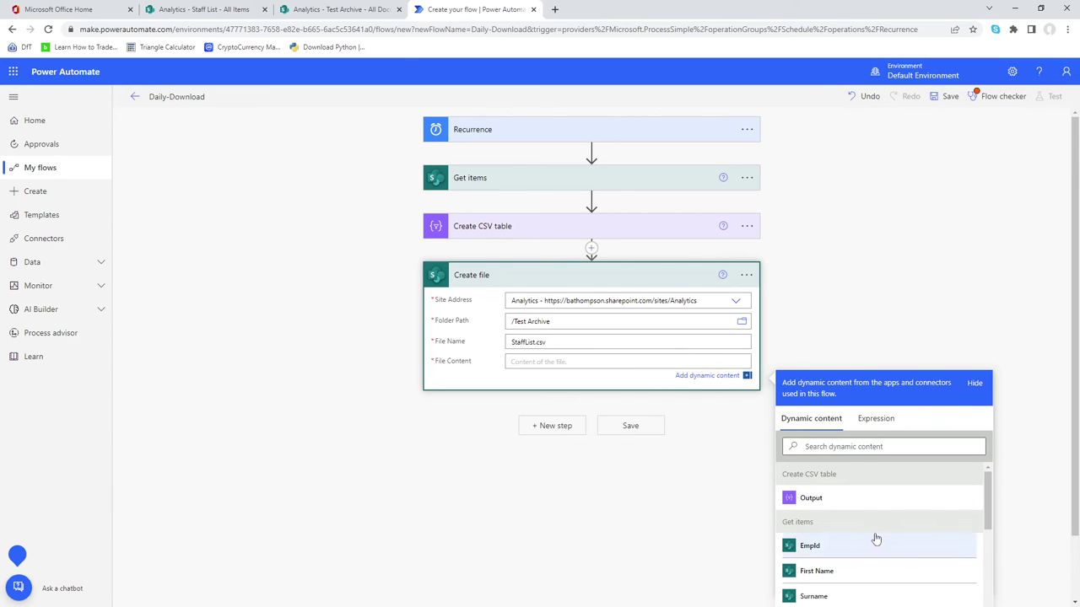
pyautogui.scroll(-3, 897, 521)
pyautogui.scroll(3, 897, 521)
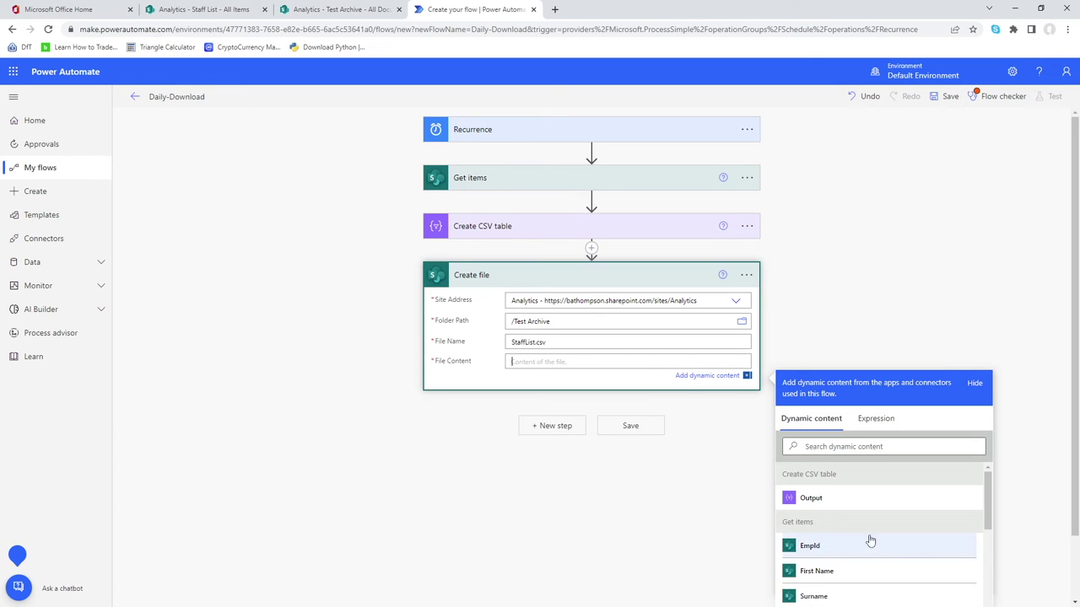
pyautogui.click(812, 498)
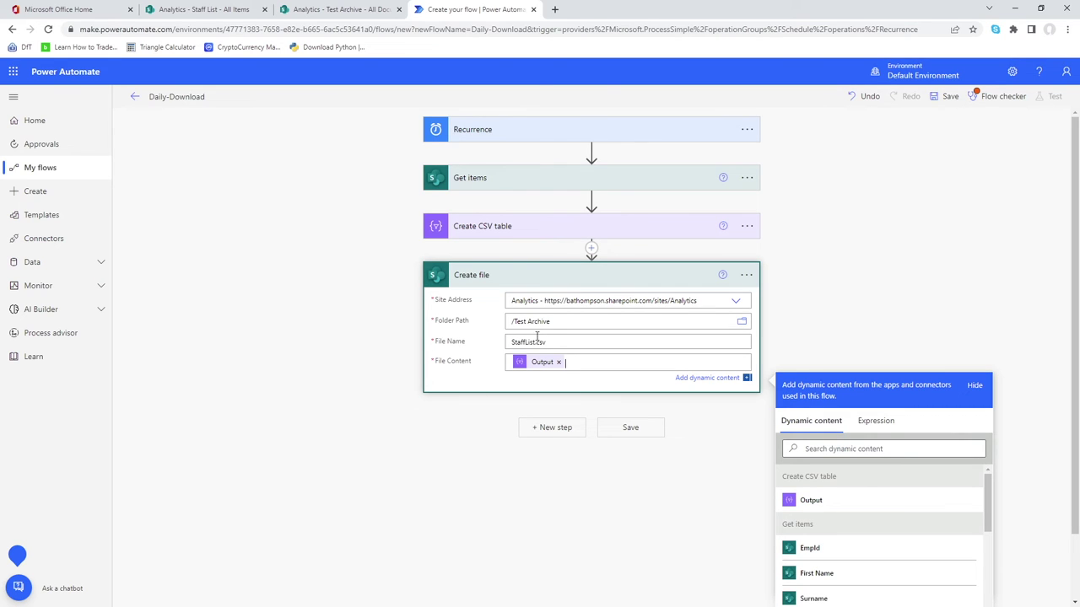
pyautogui.click(604, 510)
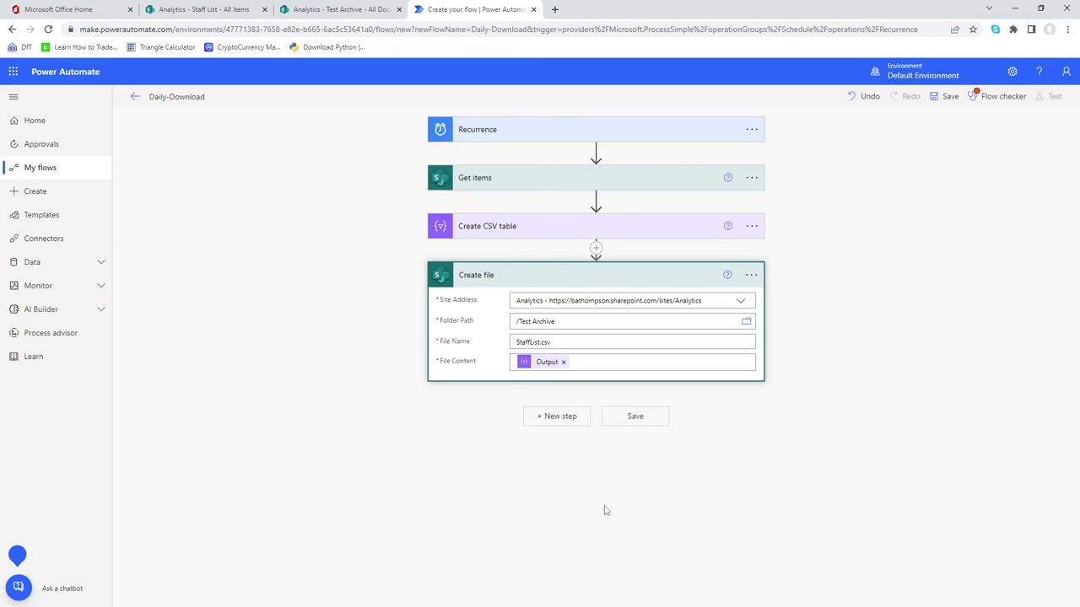
# Step: Save the flow, then check the contents of the Test Archive library in SharePoint and return to the flow editor
pyautogui.click(948, 96)
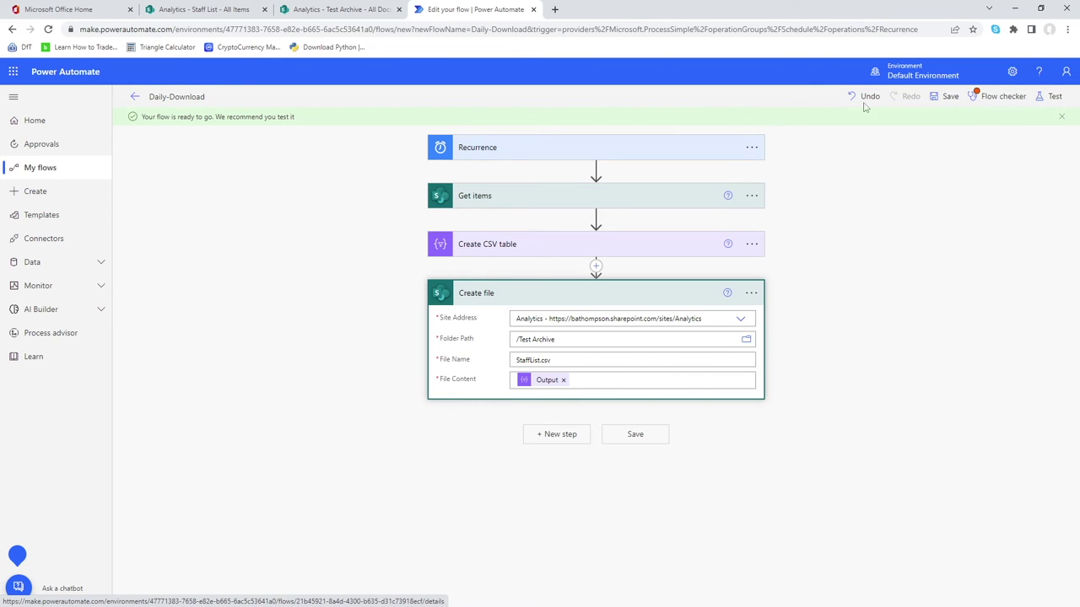
pyautogui.click(347, 9)
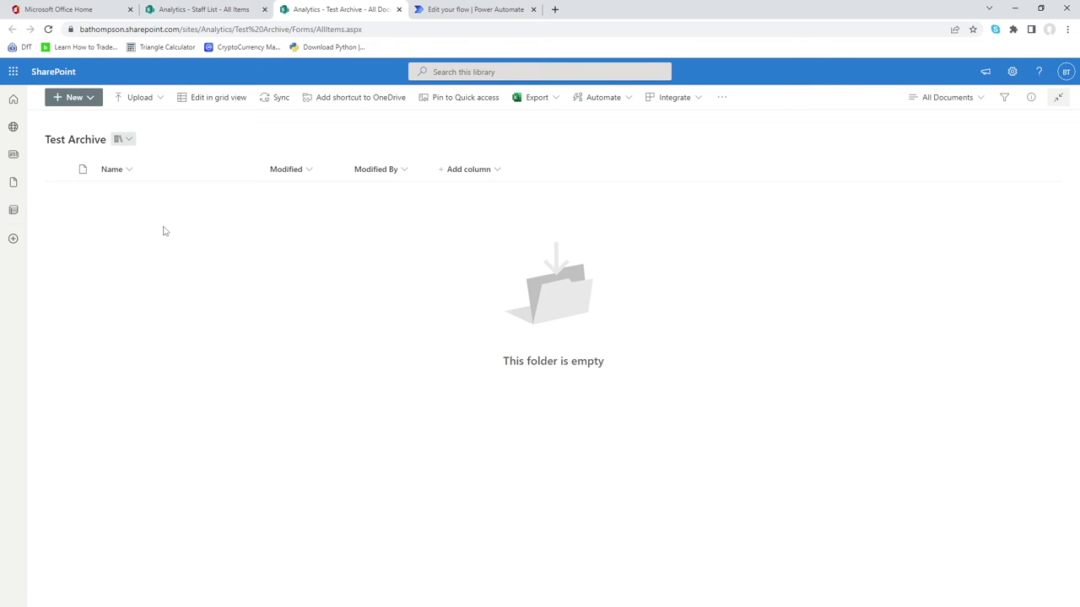
pyautogui.click(460, 10)
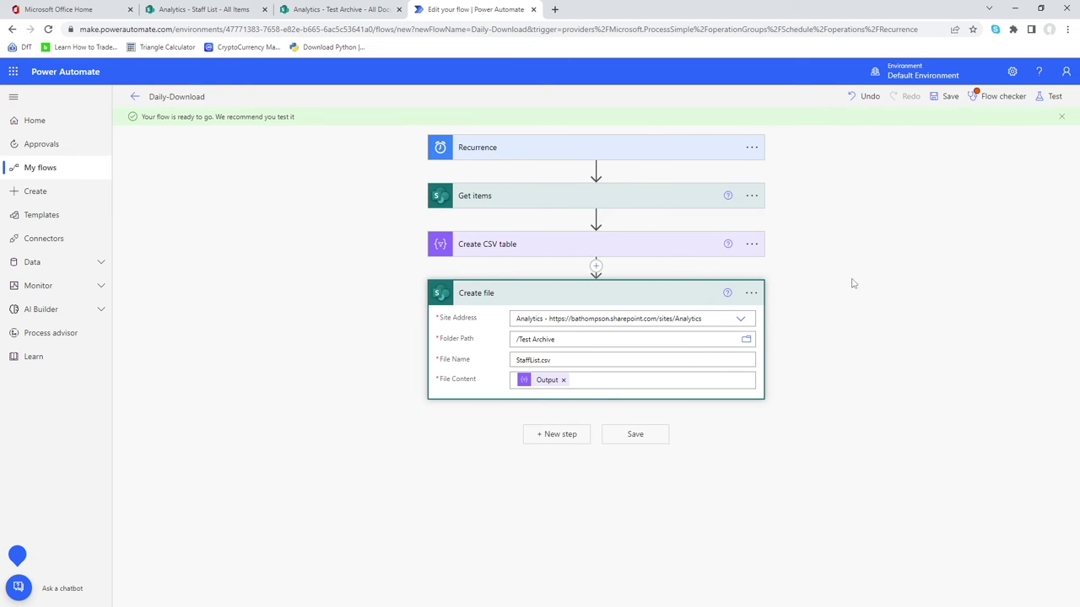
# Step: Run a manual test of the Daily-Download flow and display its run results
pyautogui.click(1053, 97)
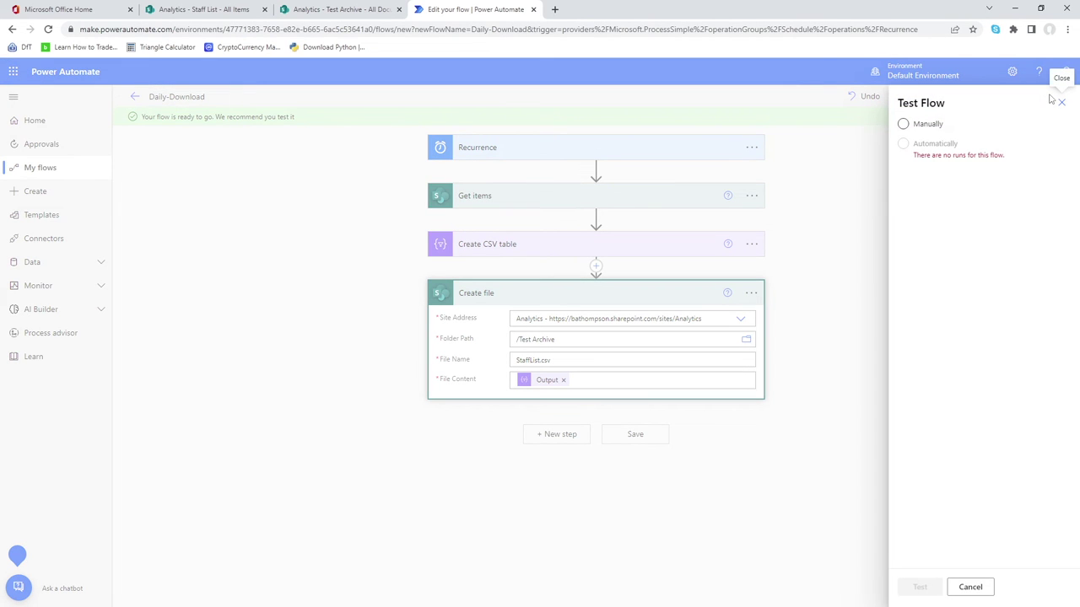
pyautogui.click(906, 125)
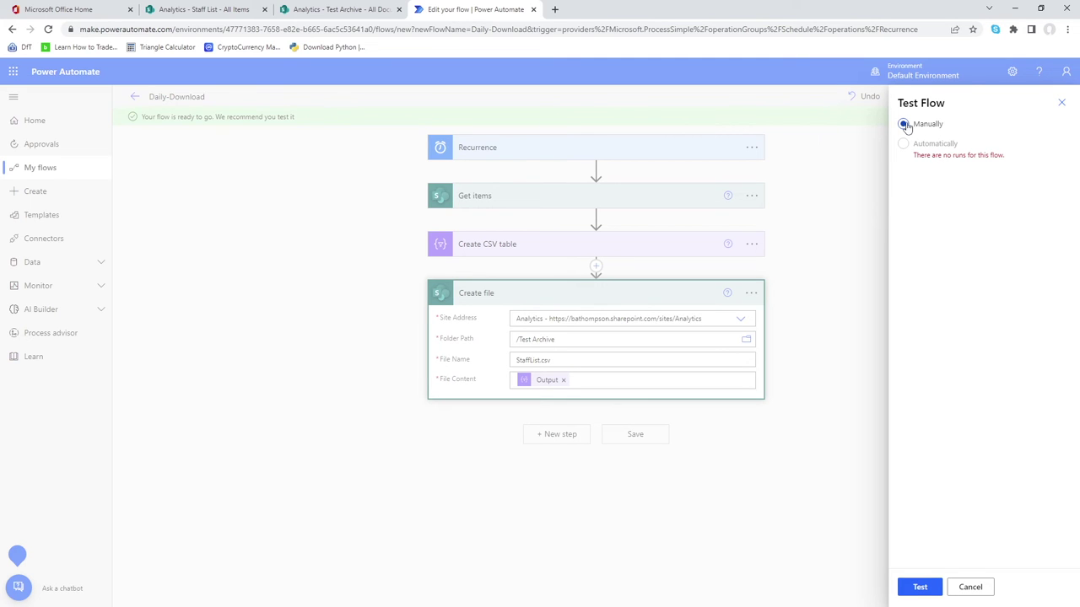
pyautogui.click(920, 588)
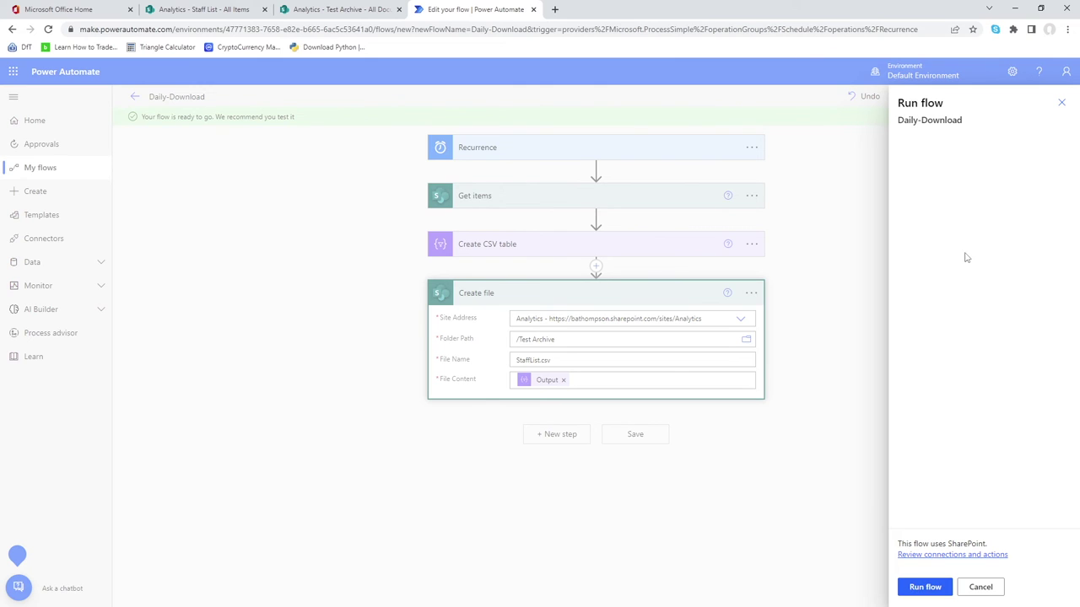
pyautogui.click(928, 589)
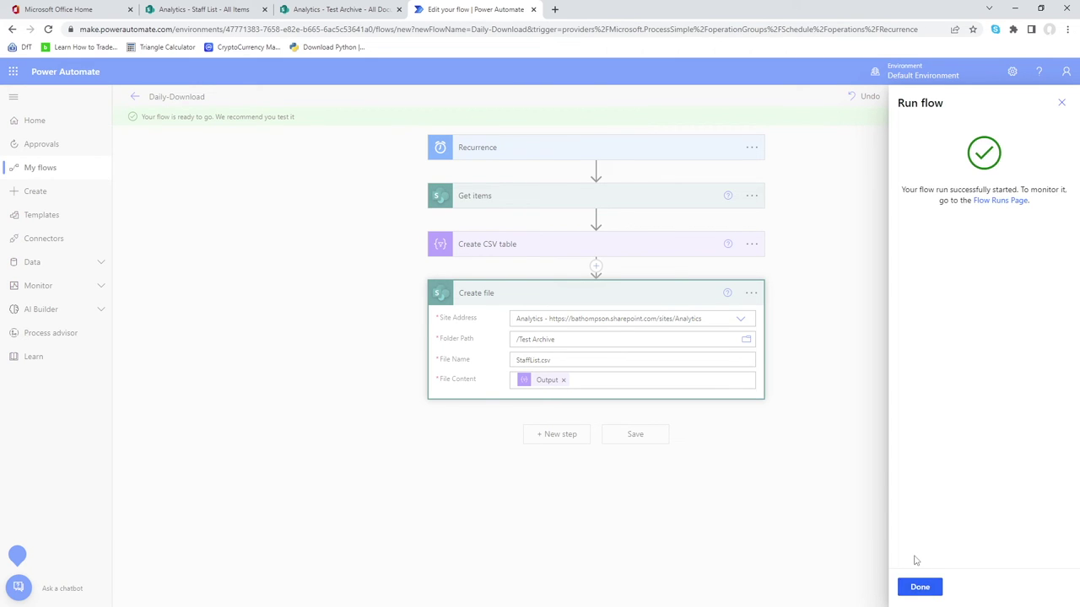
pyautogui.click(920, 588)
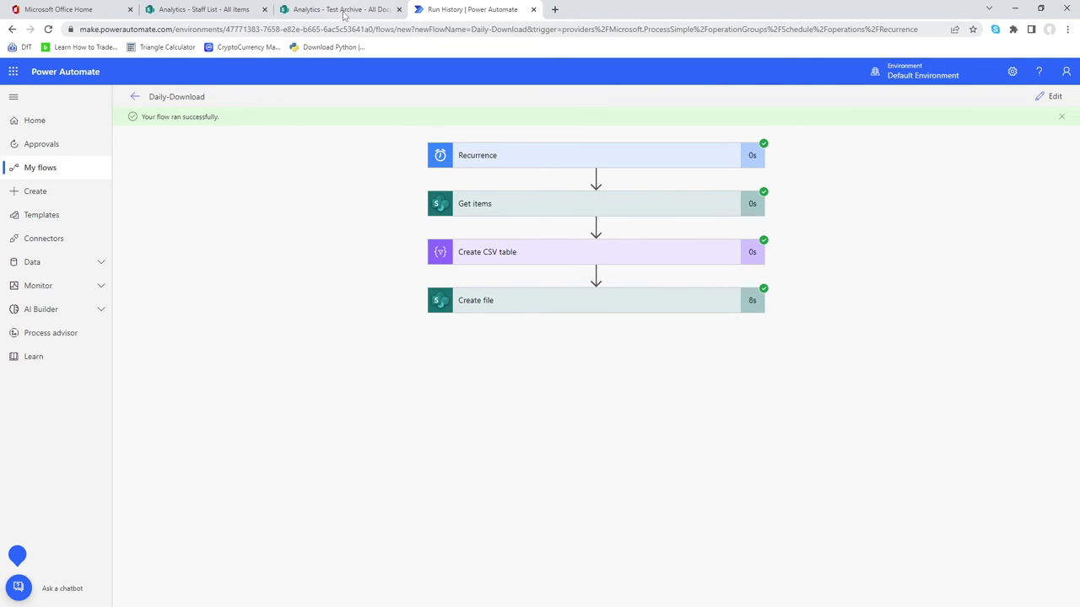
# Step: Switch to SharePoint, refresh the Test Archive library and open StaffList.csv
pyautogui.click(327, 11)
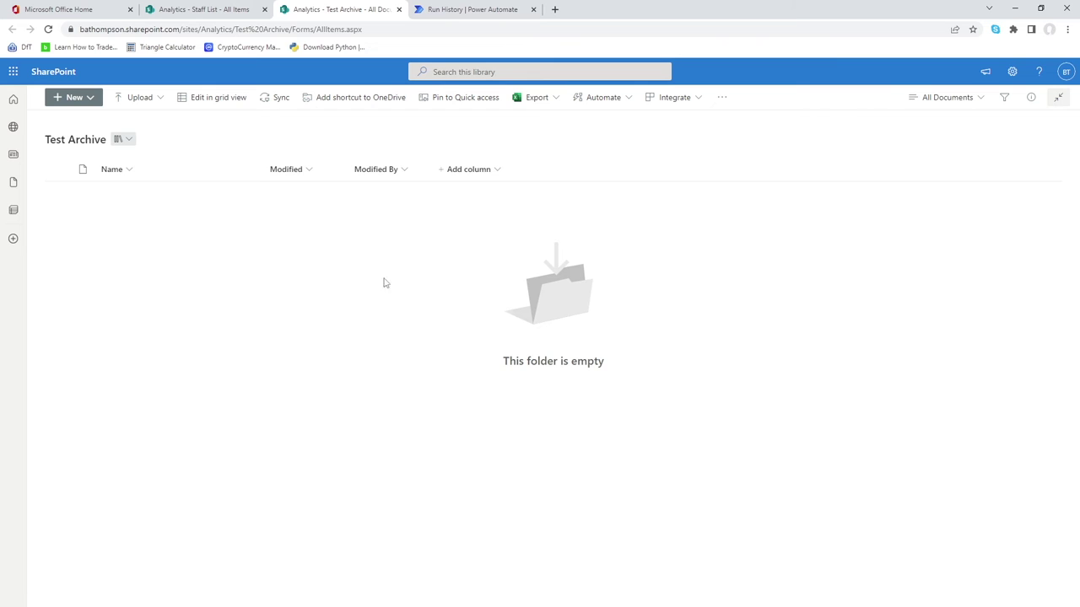
pyautogui.click(49, 30)
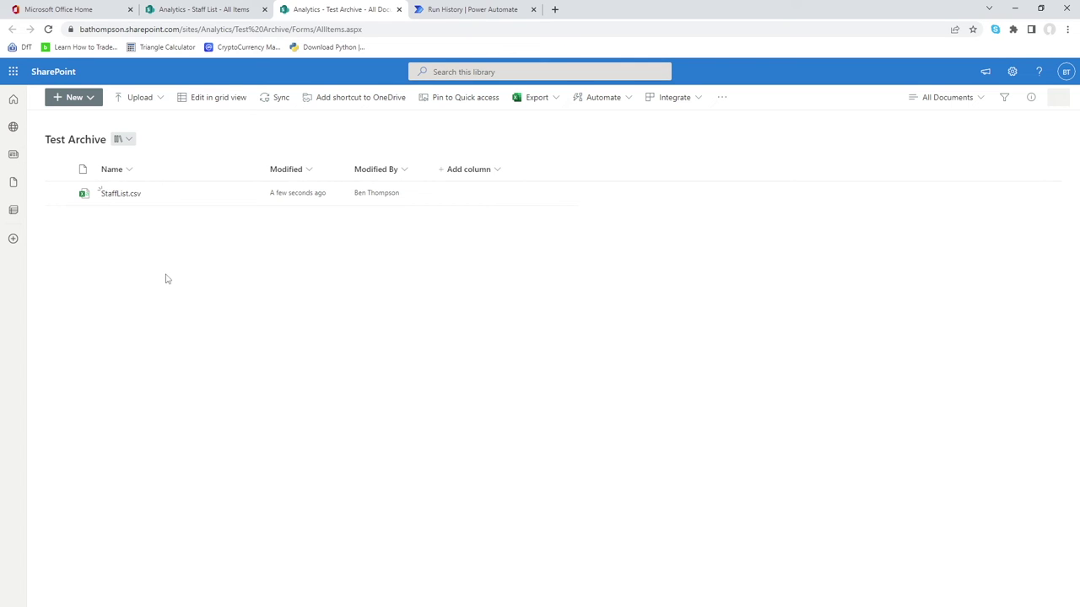
pyautogui.click(117, 194)
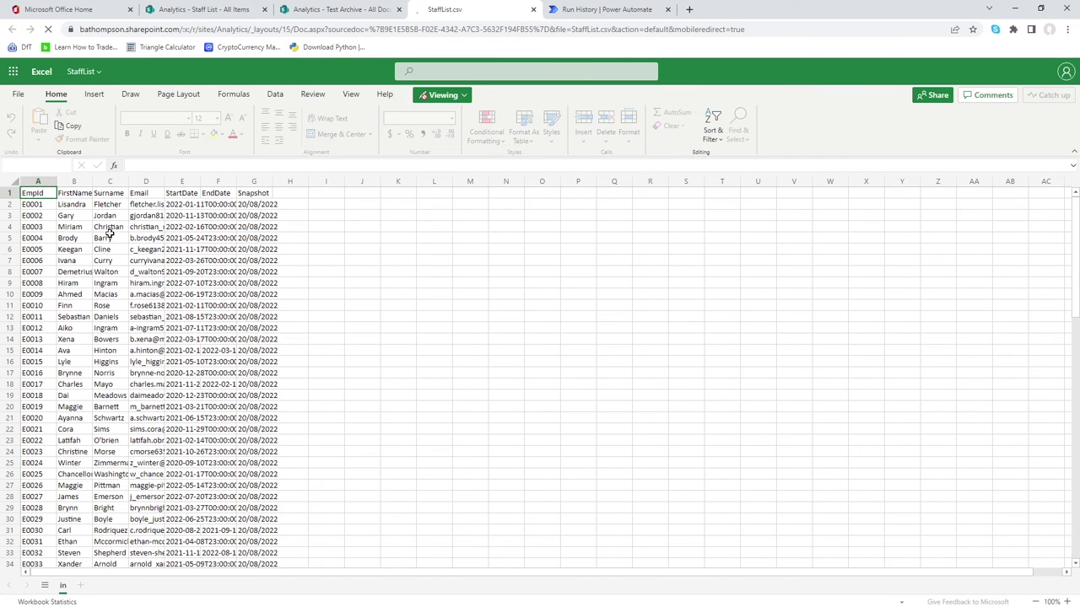
# Step: Fit the widths of columns A to G in StaffList.csv to their contents
pyautogui.moveTo(38, 184); pyautogui.dragTo(244, 181)
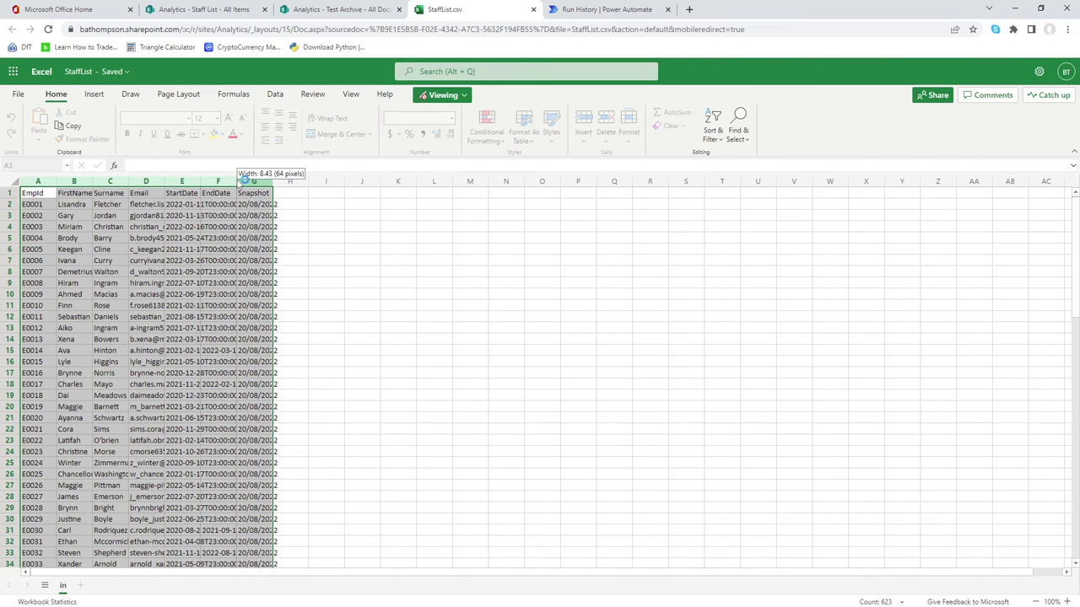
pyautogui.doubleClick(244, 181)
pyautogui.click(119, 271)
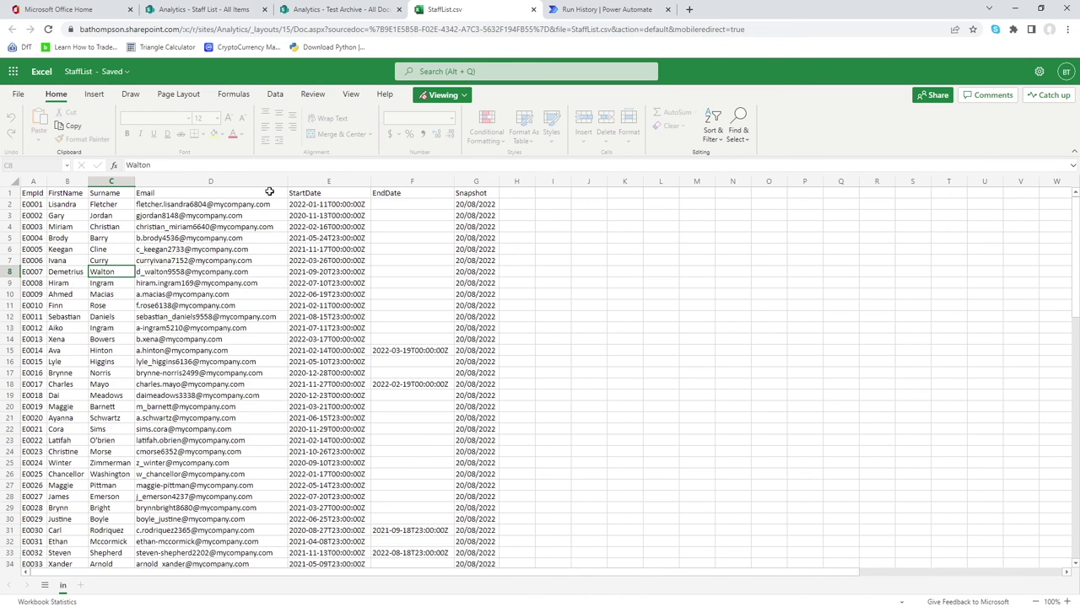
# Step: Compare the exported columns with the SharePoint Staff List and examine the StartDate and EndDate values in the CSV
pyautogui.click(217, 10)
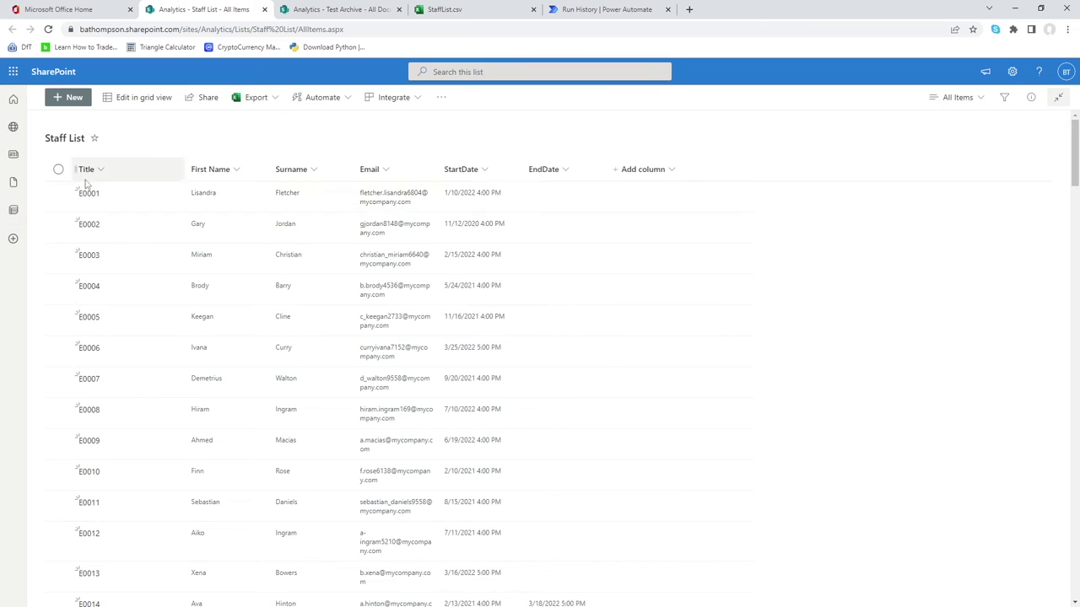
pyautogui.click(464, 7)
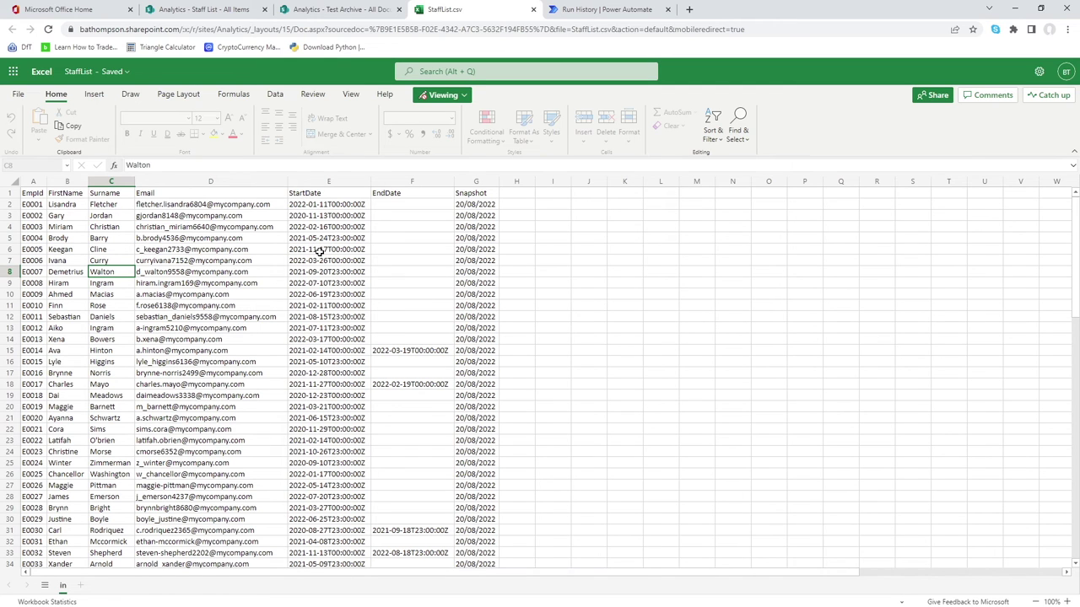
pyautogui.moveTo(323, 181); pyautogui.dragTo(406, 192)
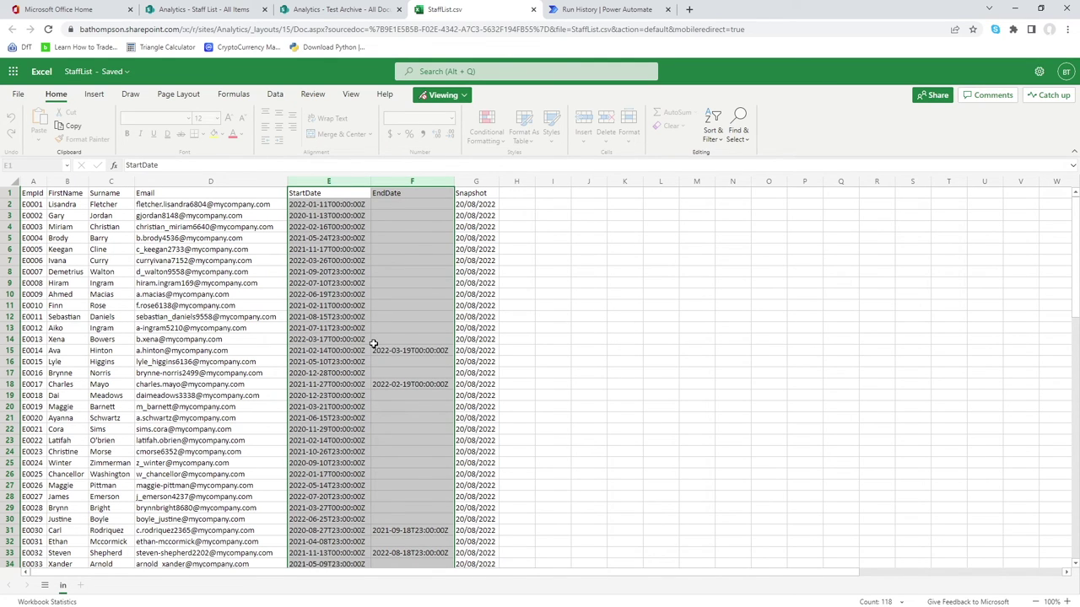
pyautogui.click(513, 297)
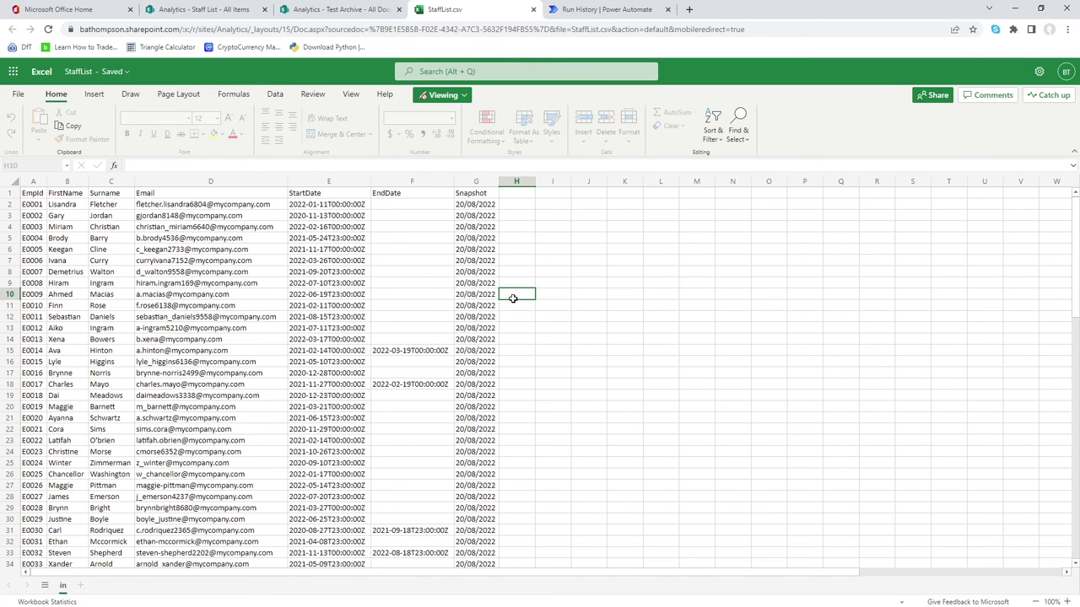
# Step: Examine the Snapshot column of StaffList.csv from its header down to the last record and back
pyautogui.click(480, 194)
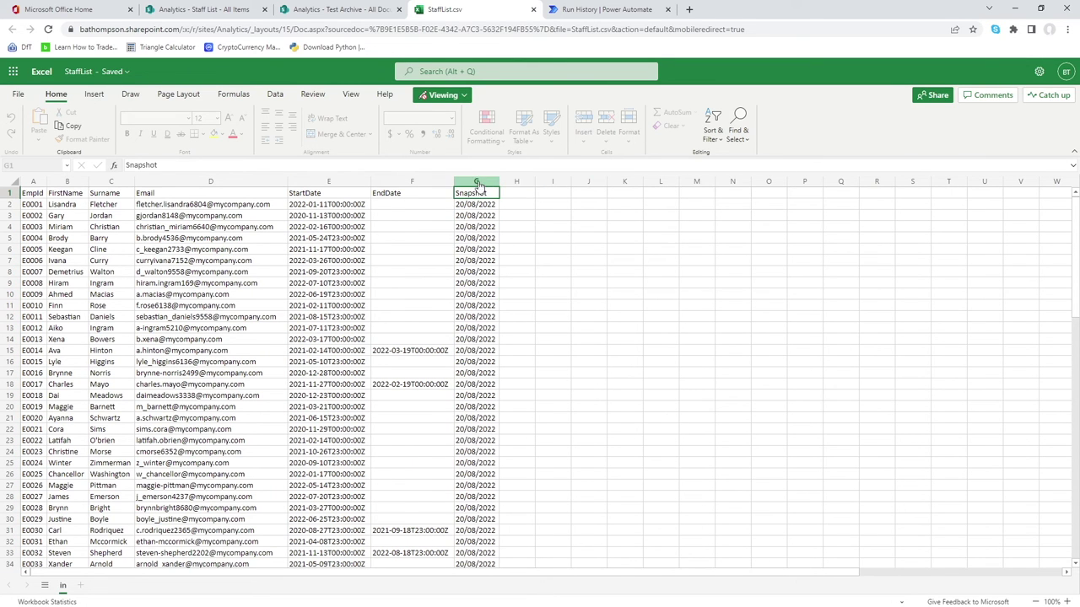
pyautogui.click(478, 183)
pyautogui.click(543, 216)
pyautogui.click(484, 216)
pyautogui.hotkey('ctrl', 'Down')
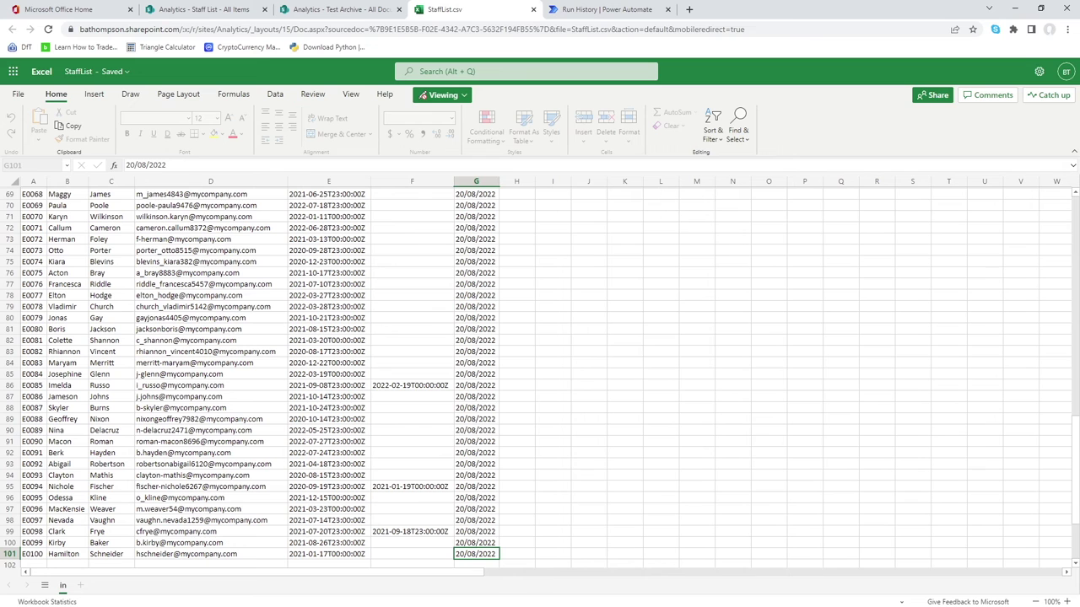
pyautogui.scroll(-3, 494, 274)
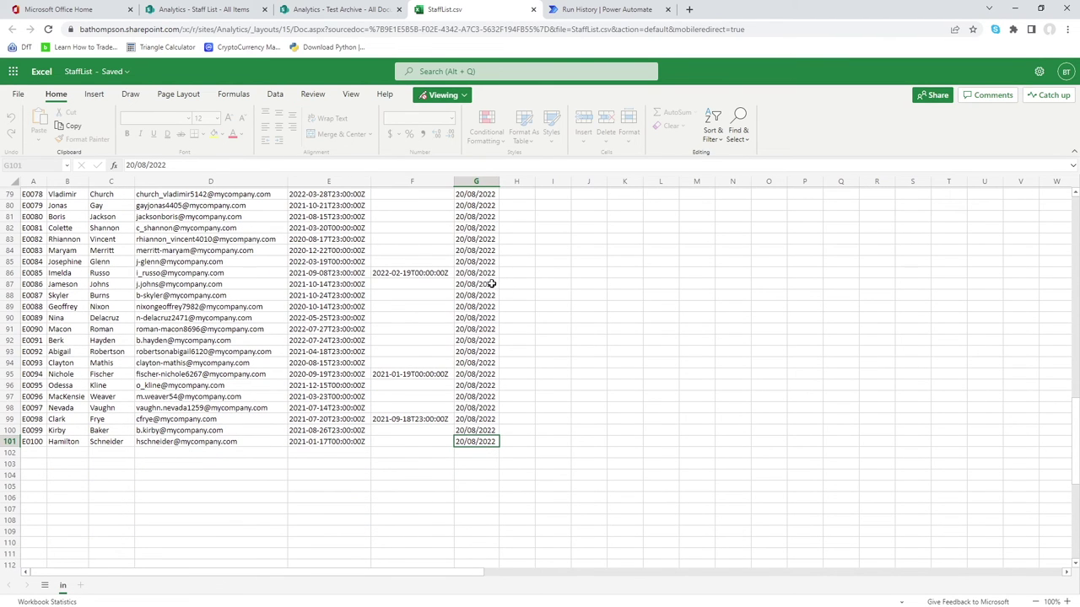
pyautogui.click(490, 285)
pyautogui.hotkey('ctrl', 'Up')
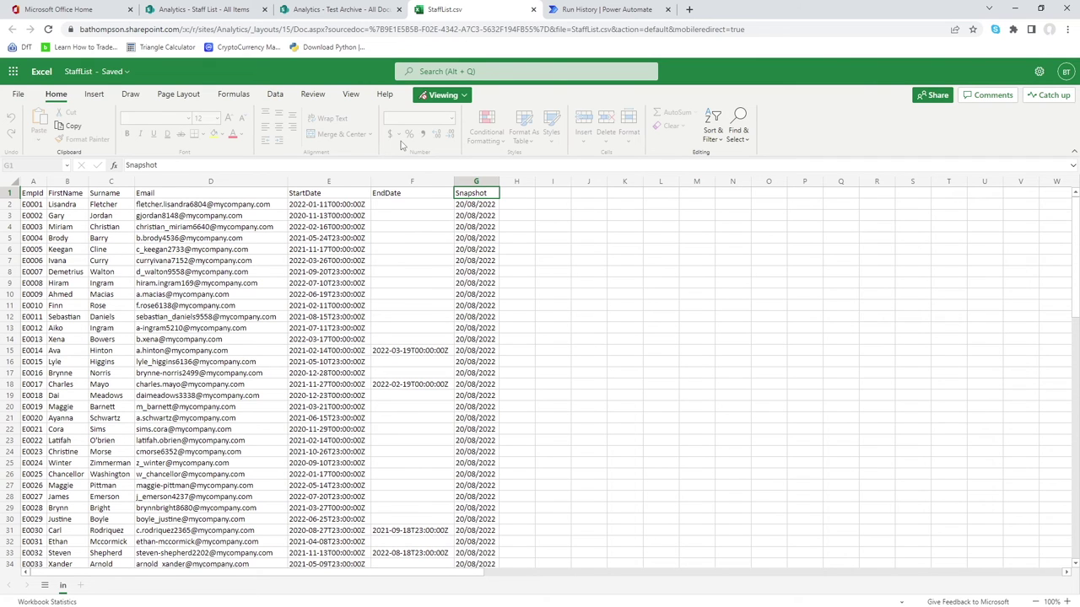
# Step: Close StaffList.csv, review its entry in the Test Archive library and inspect the Create file action's run details in Power Automate
pyautogui.middleClick(442, 11)
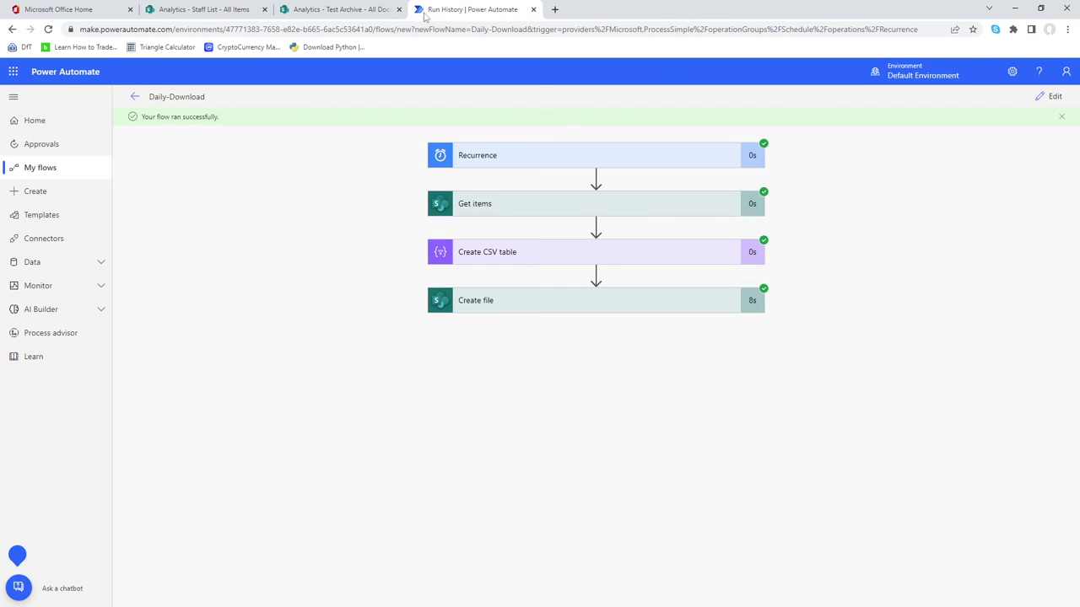
pyautogui.click(346, 10)
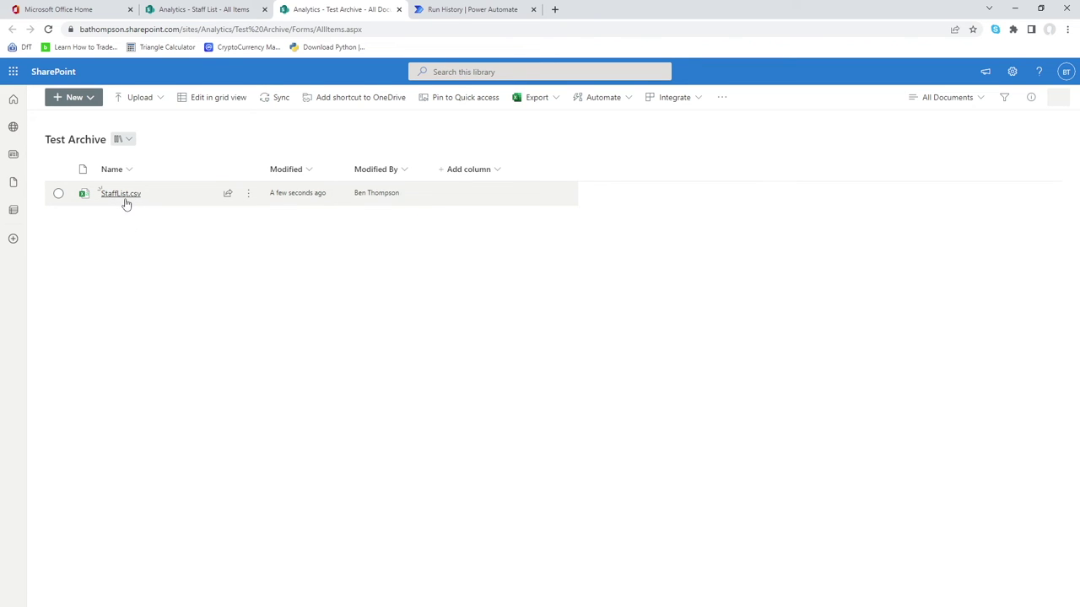
pyautogui.moveTo(129, 201)
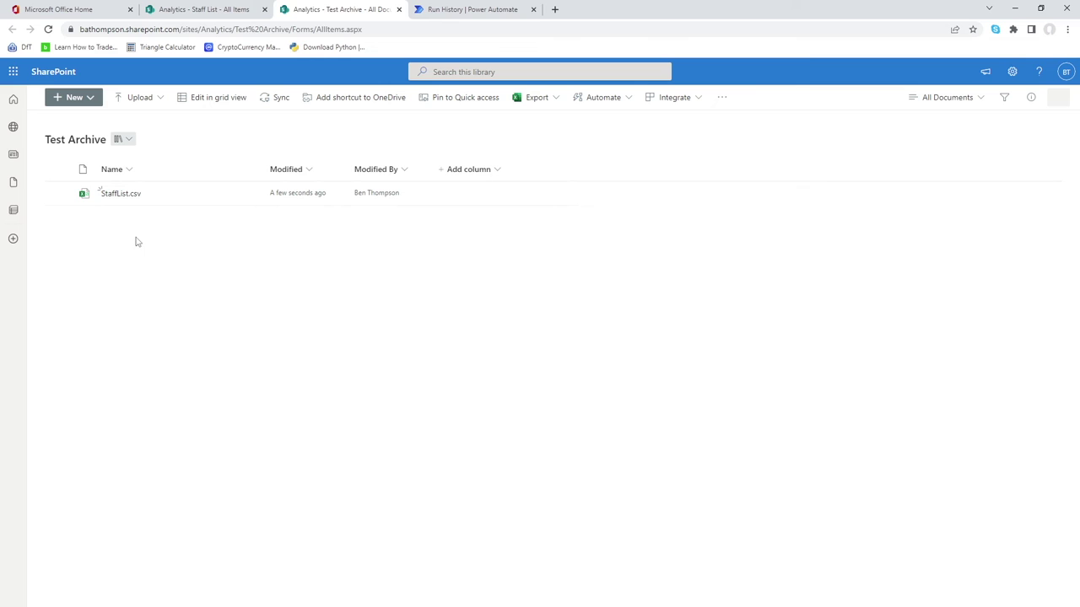
pyautogui.click(463, 10)
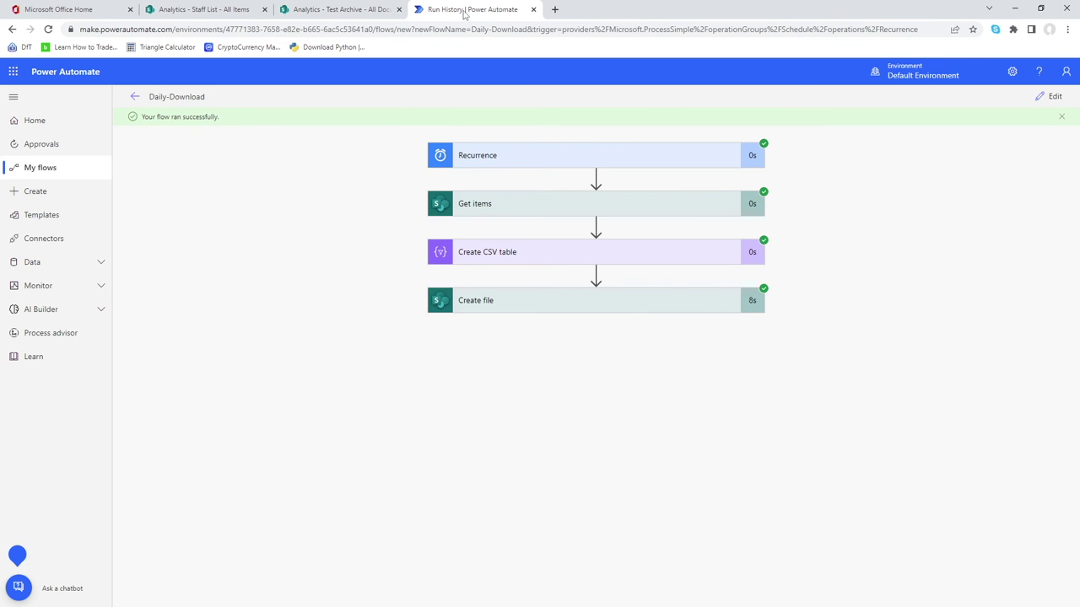
pyautogui.click(475, 302)
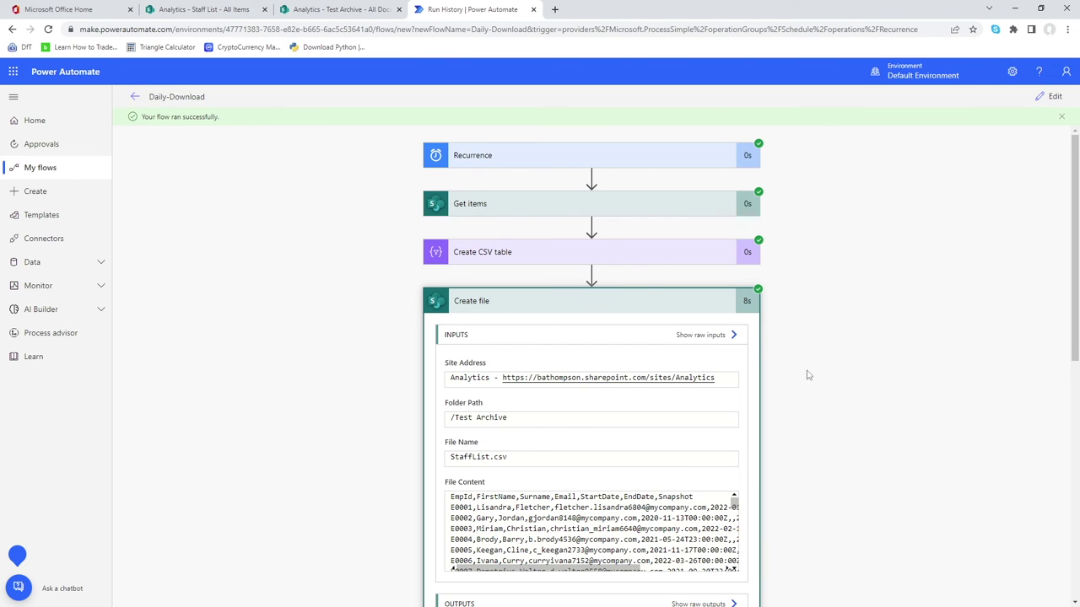
# Step: Reopen the flow for editing and clear the file name in the Create file action
pyautogui.click(1052, 99)
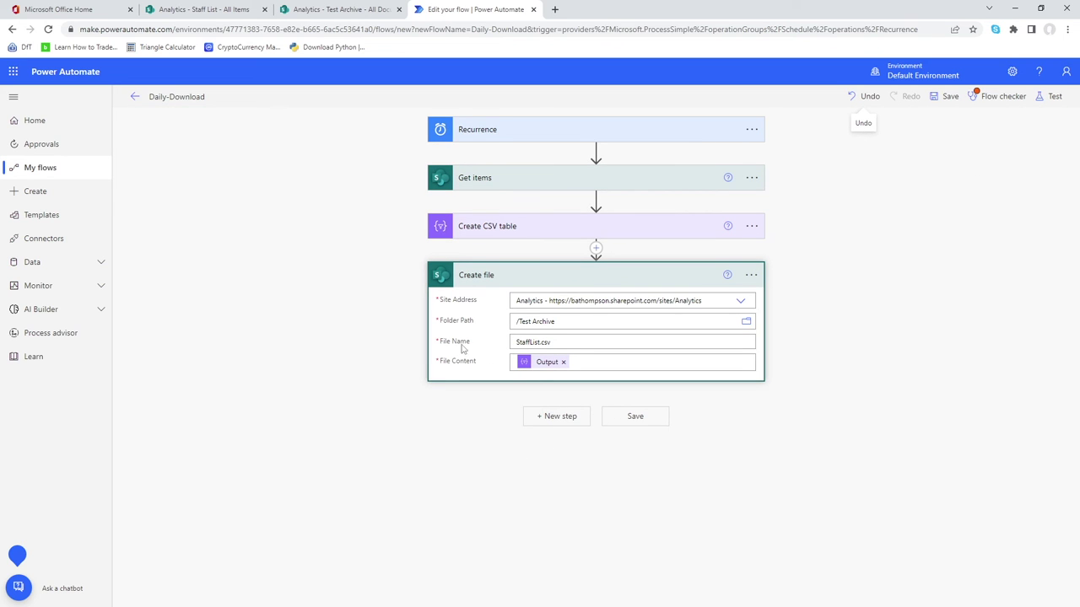
pyautogui.moveTo(561, 342); pyautogui.dragTo(494, 345)
pyautogui.press('BackSpace')
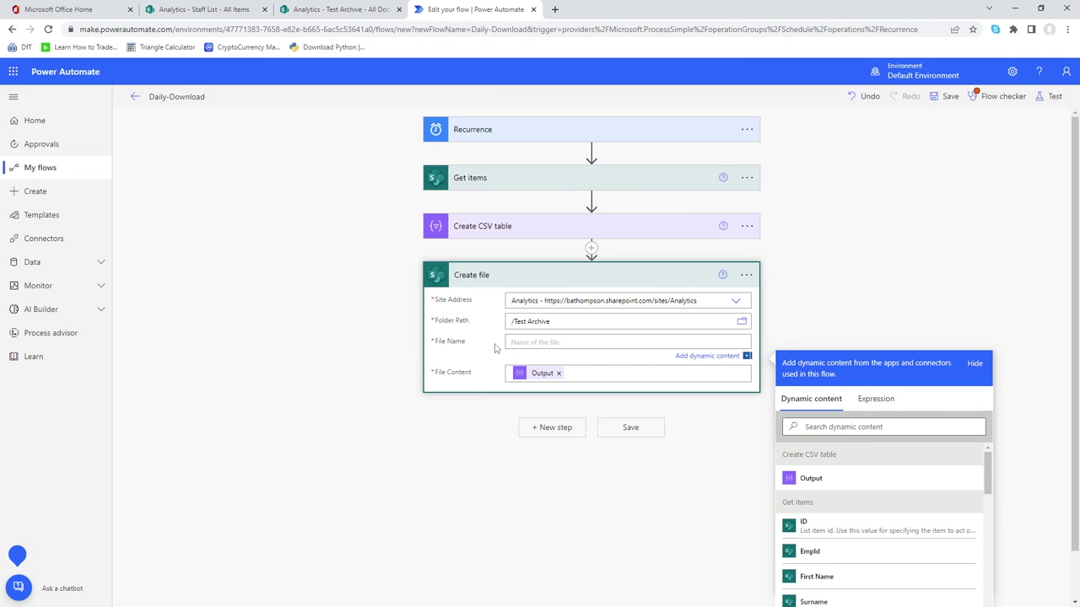
# Step: Start a concat expression for the Create file action's file name with 'StaffList_' as the first text
pyautogui.click(718, 359)
pyautogui.click(879, 402)
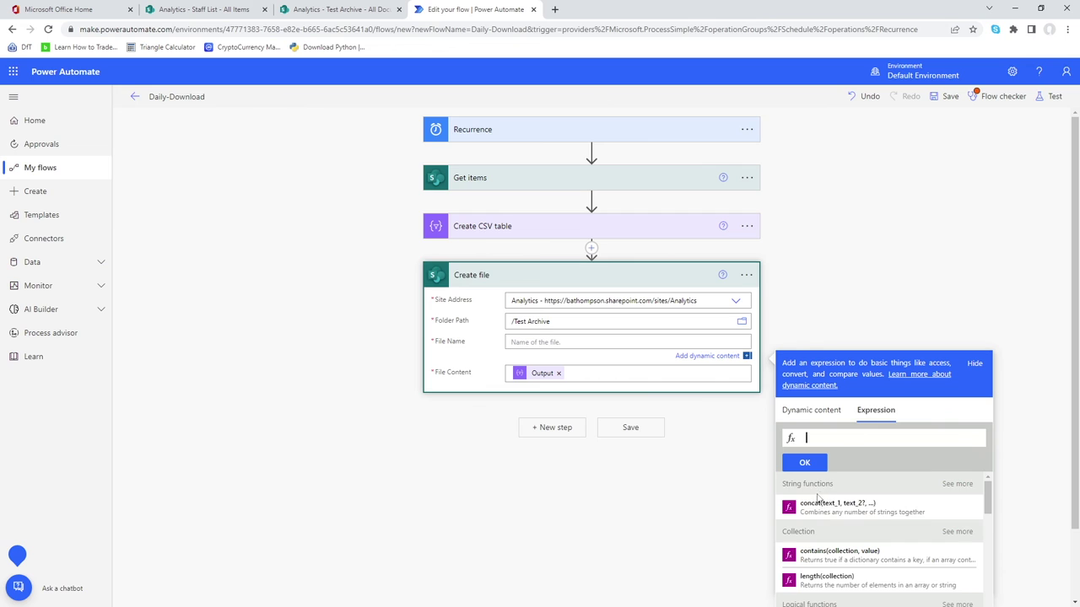
pyautogui.click(852, 512)
pyautogui.write("'StaffList_")
pyautogui.write(',')
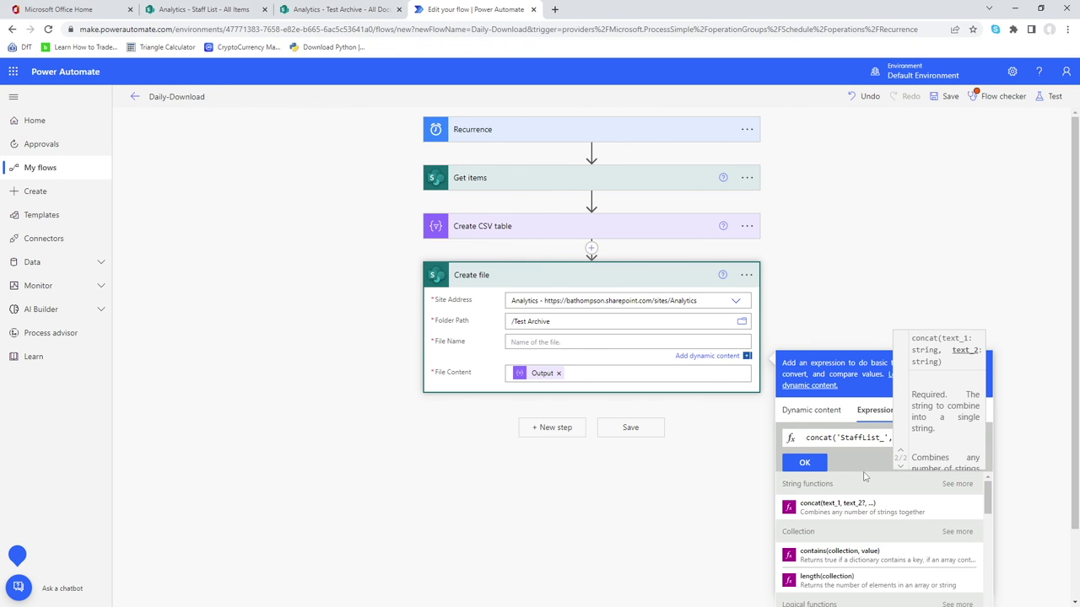
# Step: Add formatDateTime(utcNow(),'yyyyMMdd') as the second argument of the file name's concat expression and review it
pyautogui.write('formatDateTime')
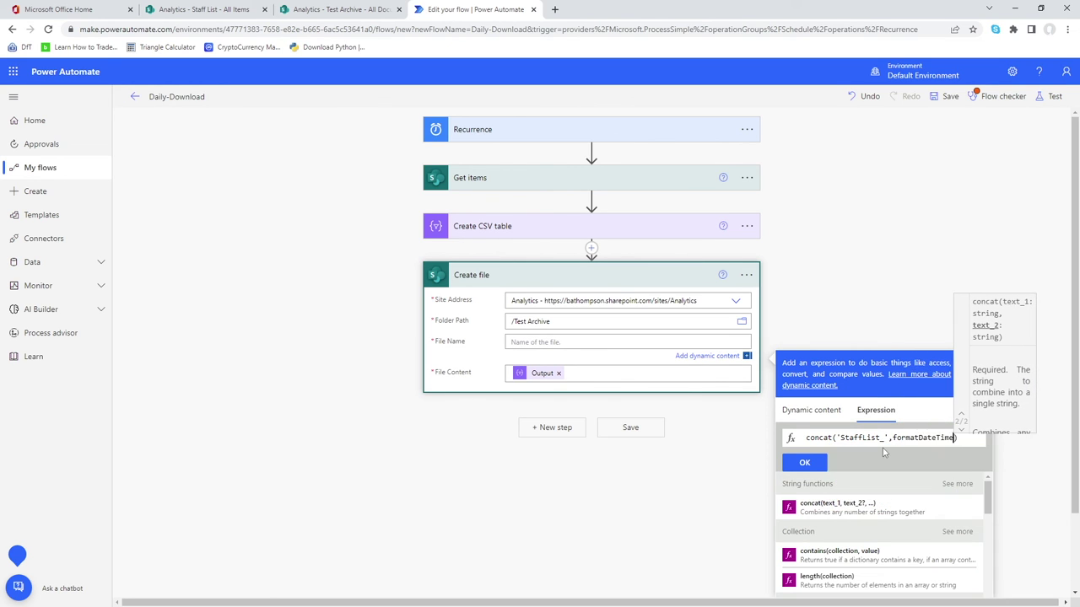
pyautogui.click(884, 452)
pyautogui.write('(')
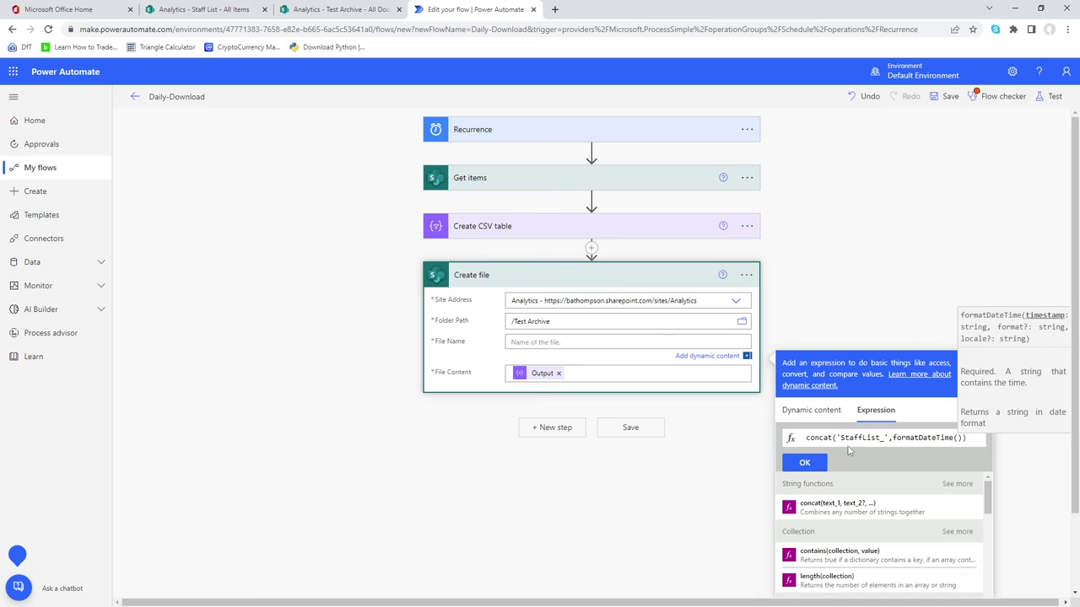
pyautogui.write('utcNow(')
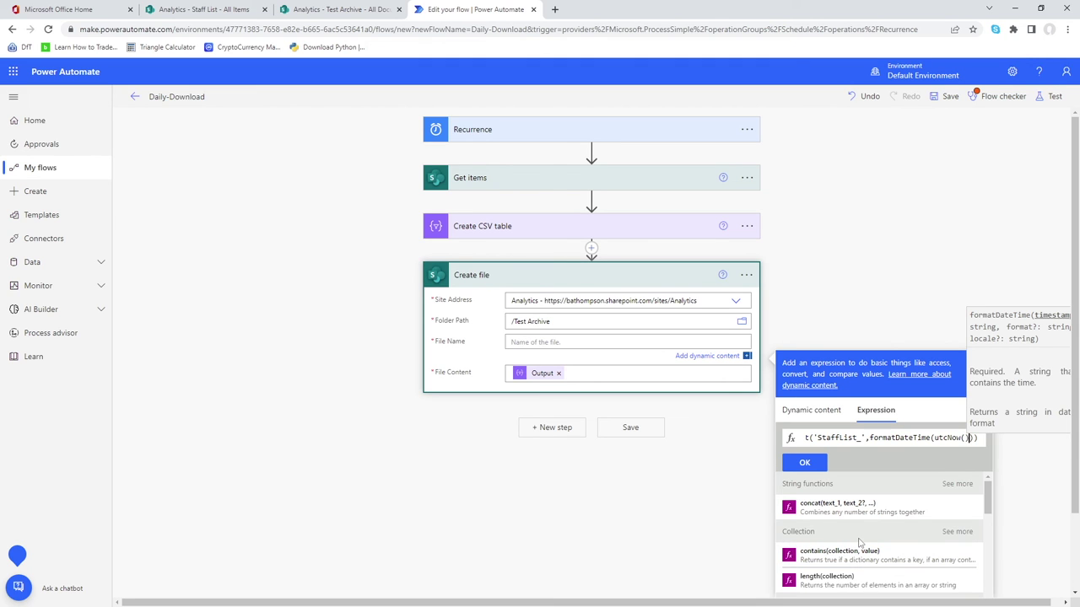
pyautogui.write(',')
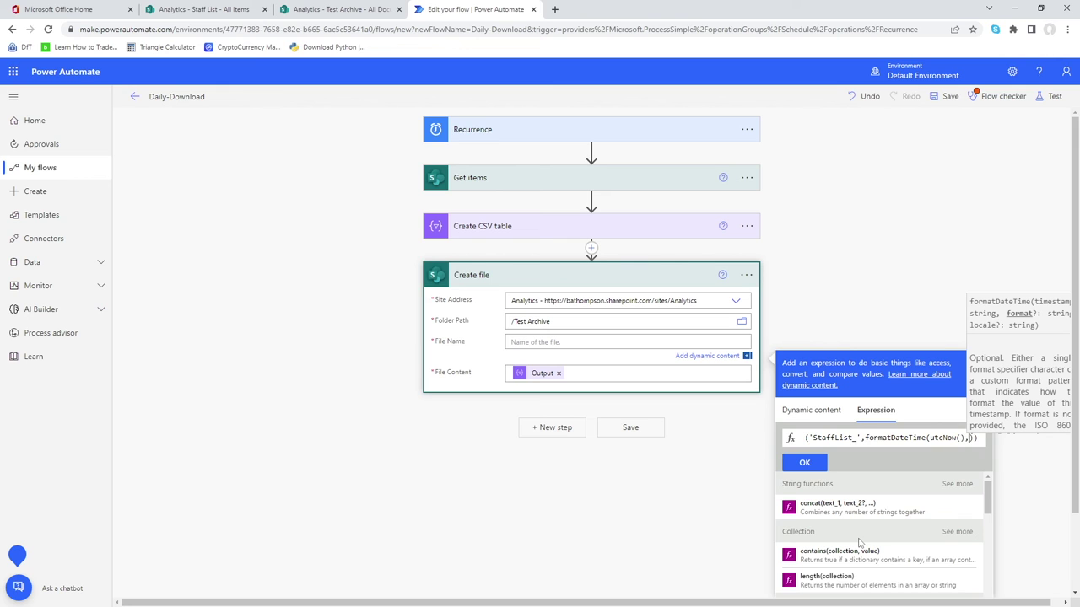
pyautogui.write(" 'yyyy")
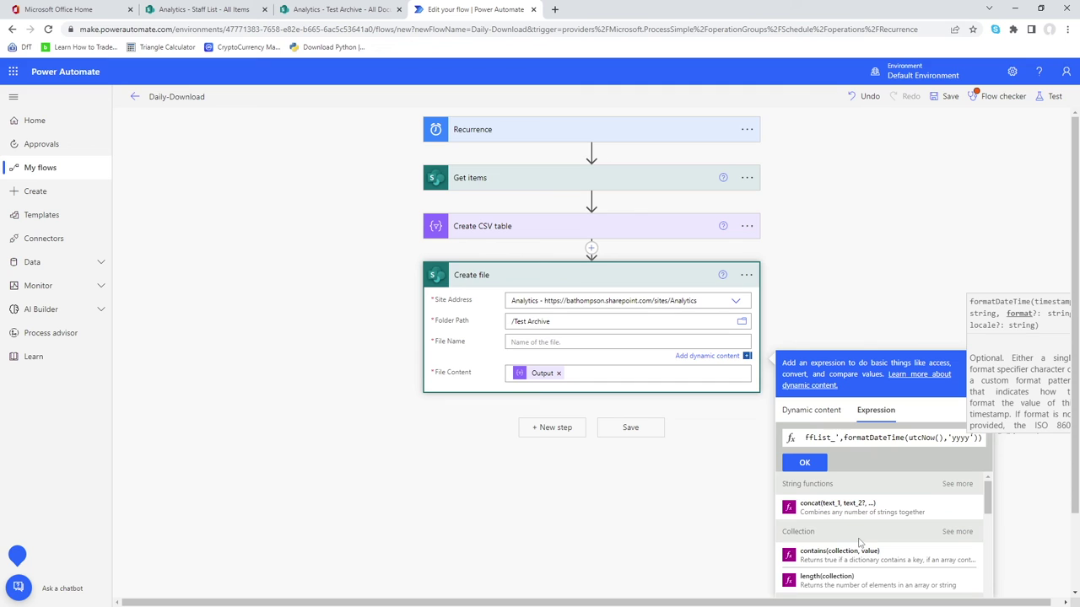
pyautogui.write('M')
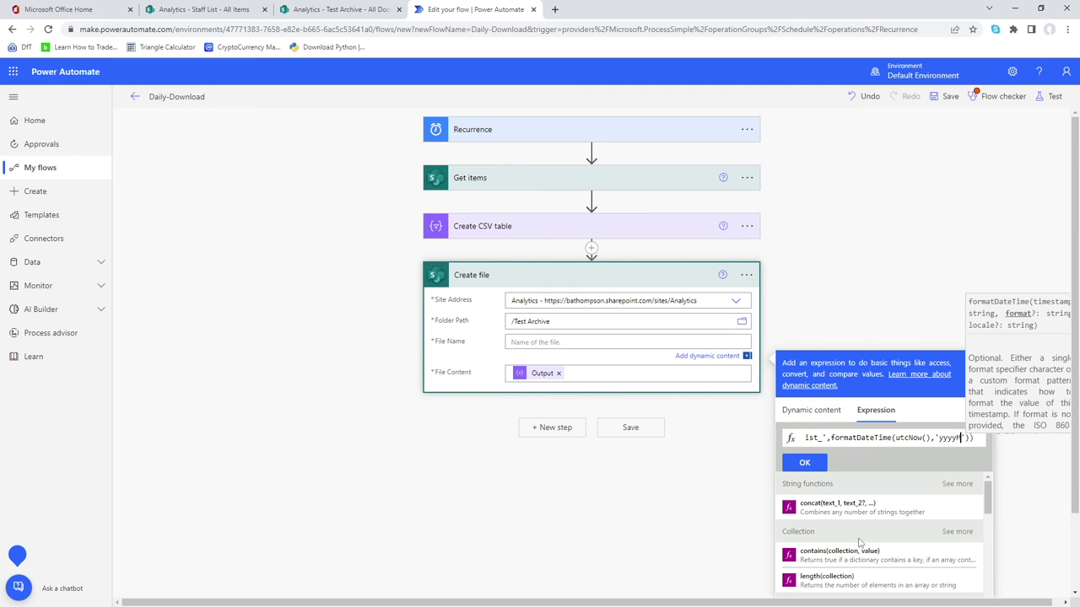
pyautogui.write('Mdd')
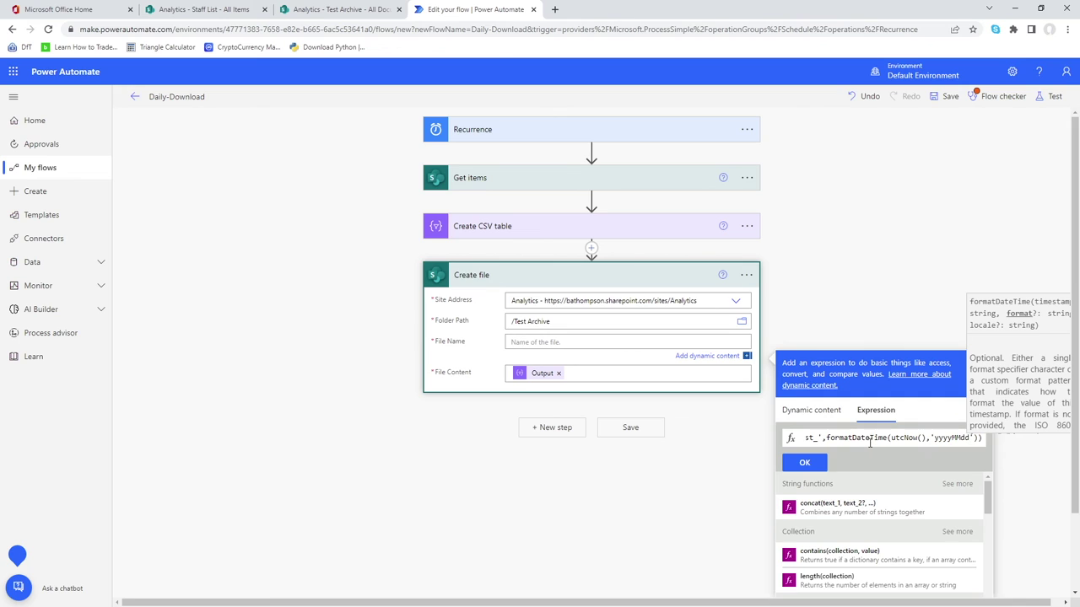
pyautogui.moveTo(827, 448); pyautogui.dragTo(804, 441)
pyautogui.moveTo(891, 441); pyautogui.dragTo(928, 442)
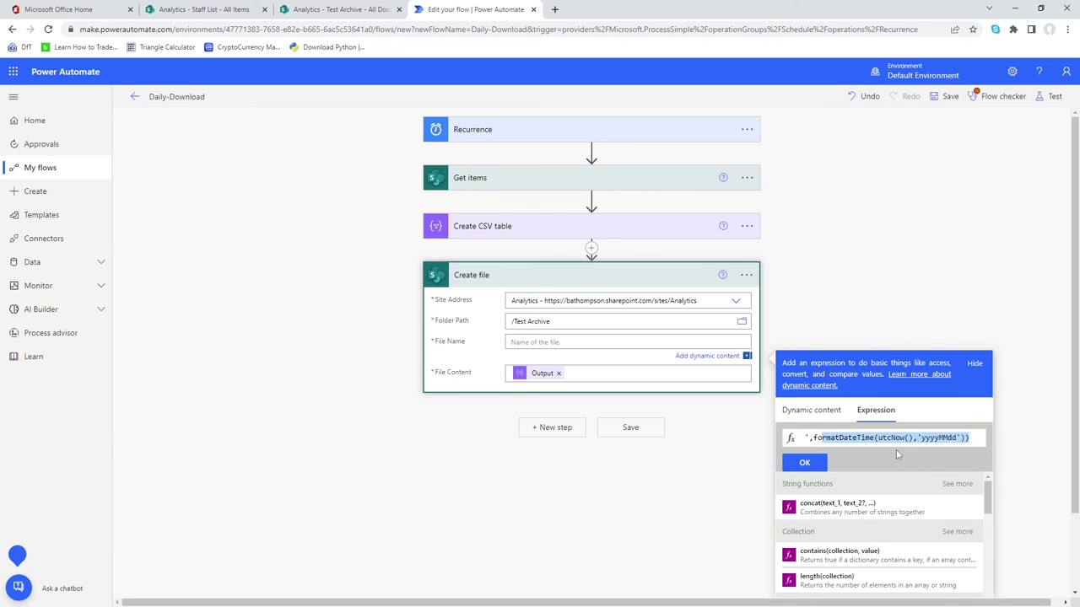
# Step: Add '.csv' as the third argument of the concat expression, insert it as the Create file action's file name and save the flow
pyautogui.click(966, 438)
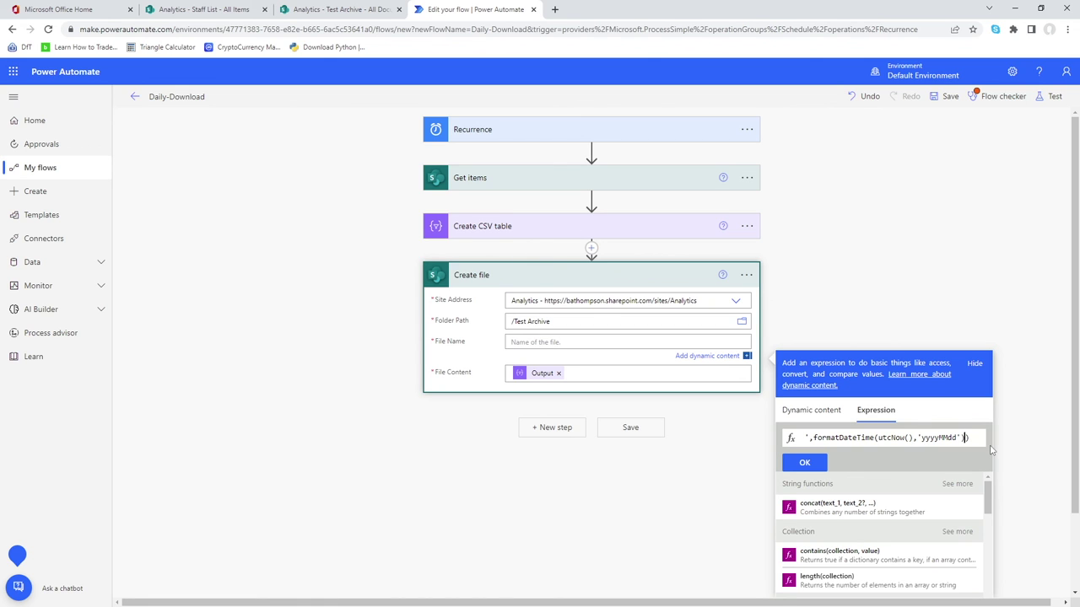
pyautogui.write(',')
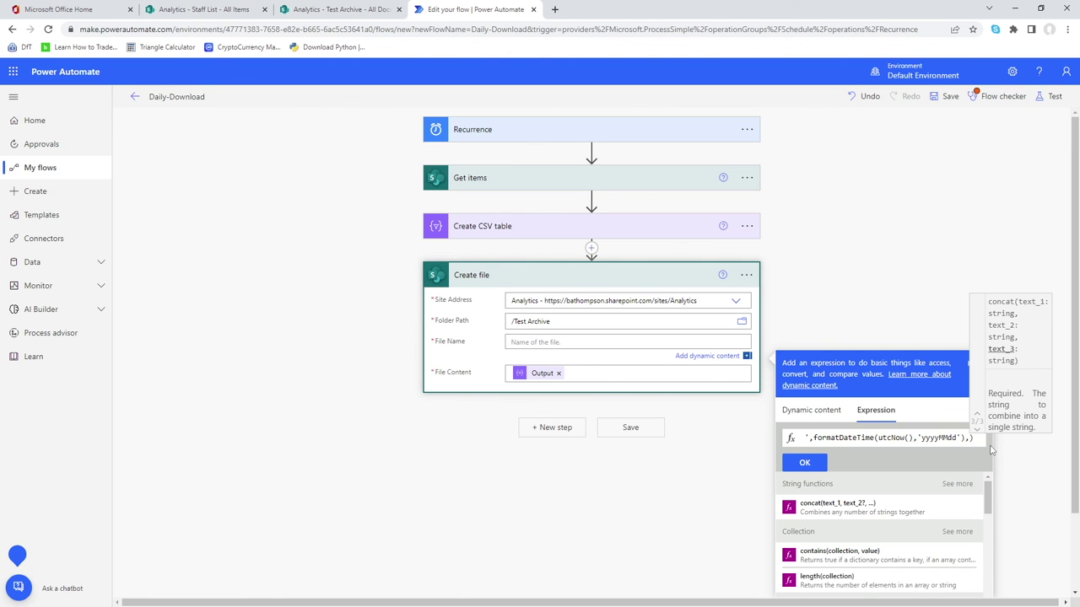
pyautogui.write("'")
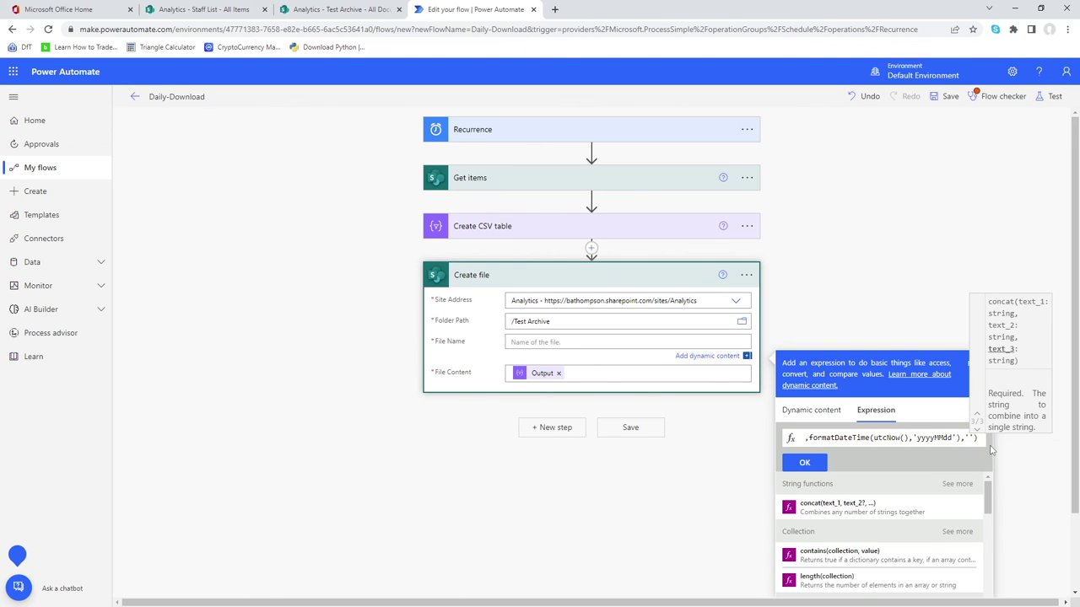
pyautogui.write('.csv')
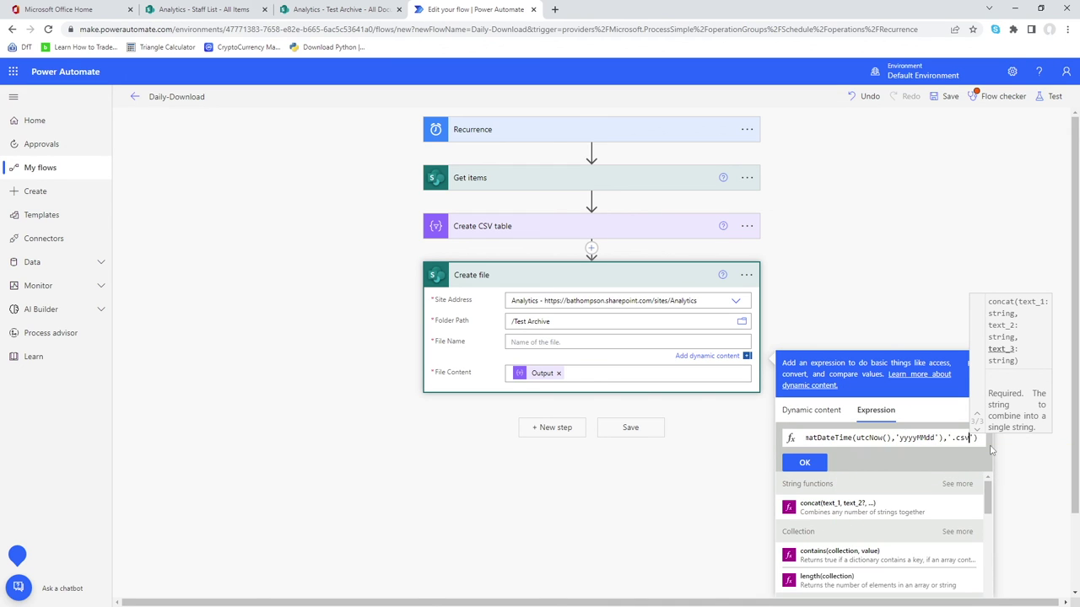
pyautogui.click(806, 463)
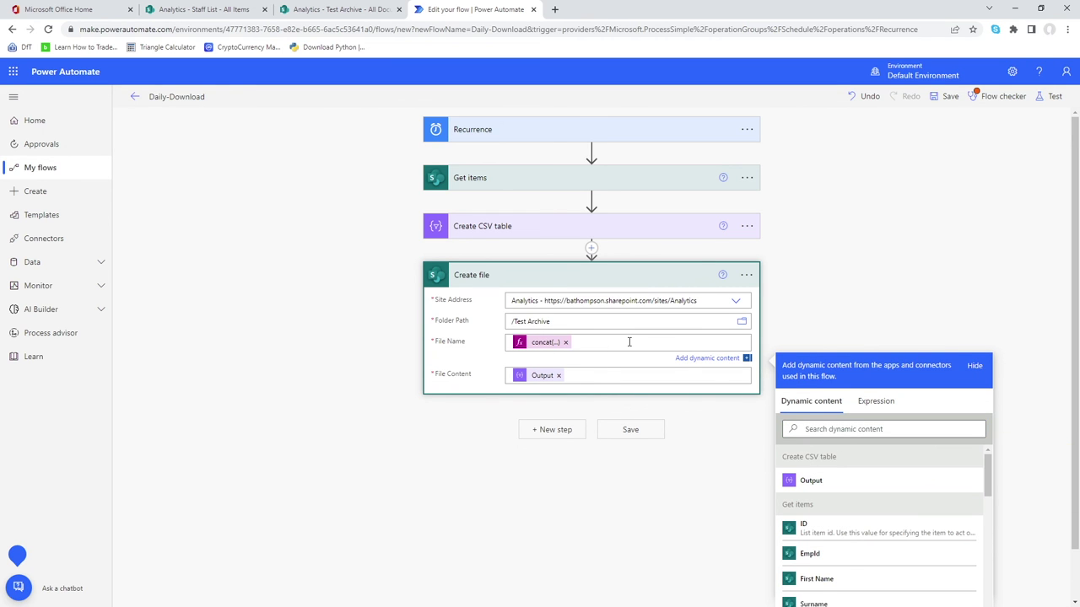
pyautogui.click(634, 431)
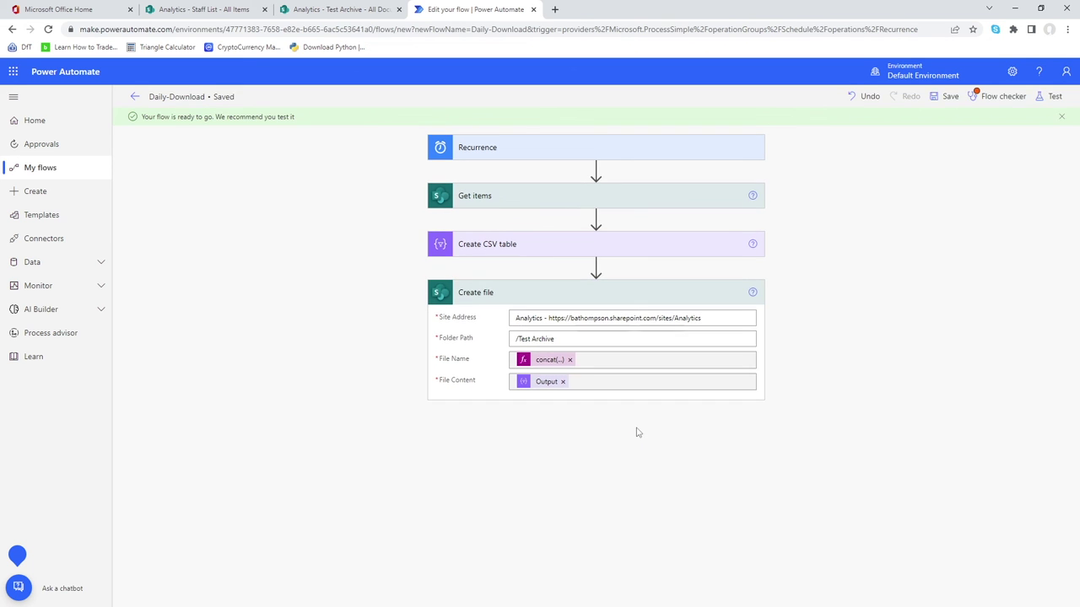
pyautogui.click(408, 257)
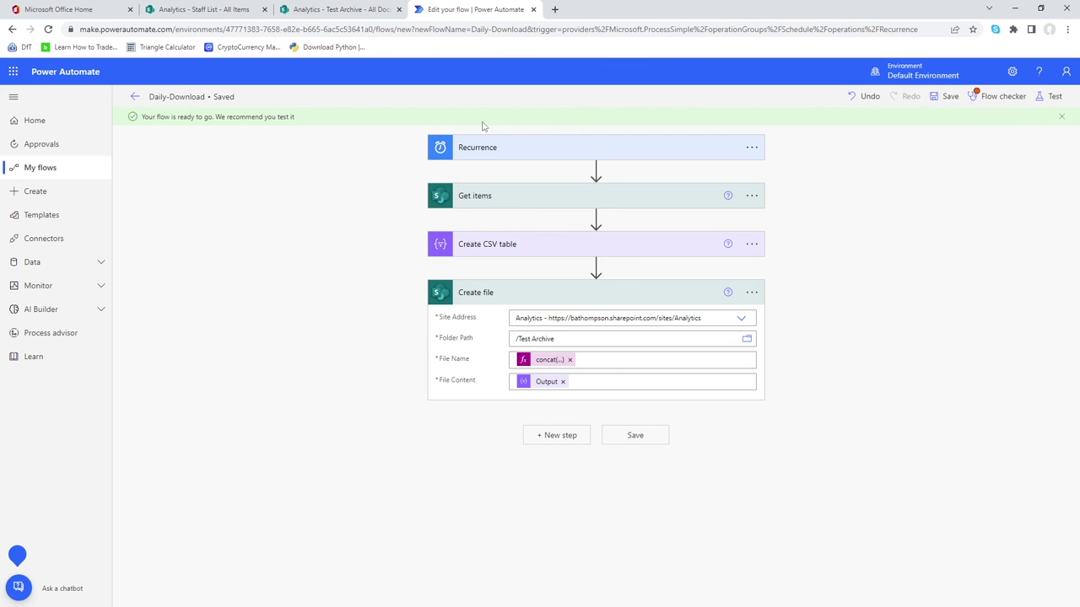
# Step: Run a manual test of the Daily-Download flow and check the Test Archive library in SharePoint for the date-stamped CSV file
pyautogui.click(1053, 100)
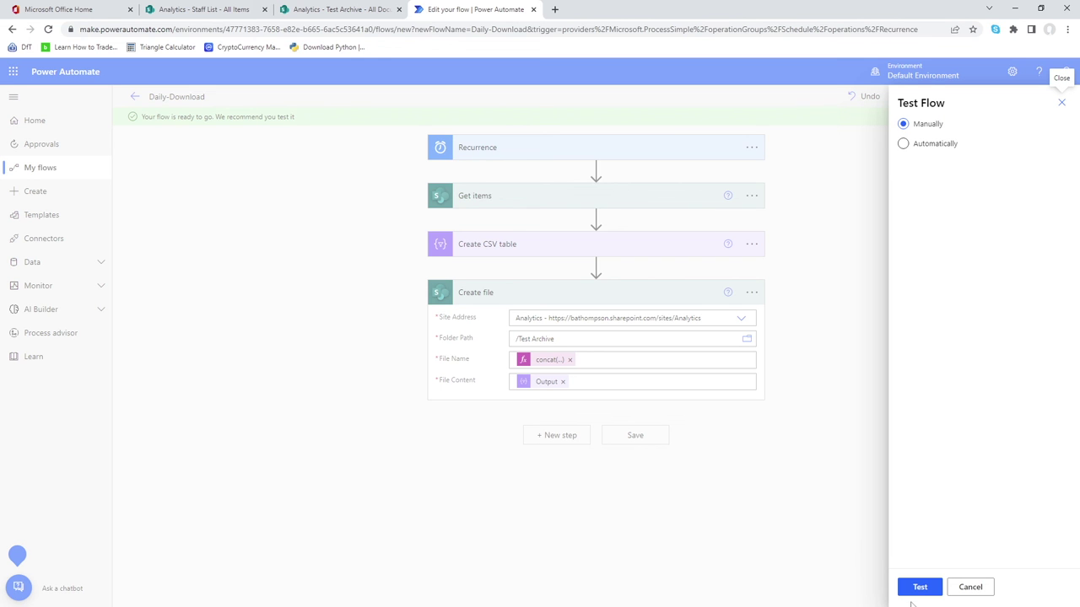
pyautogui.click(920, 588)
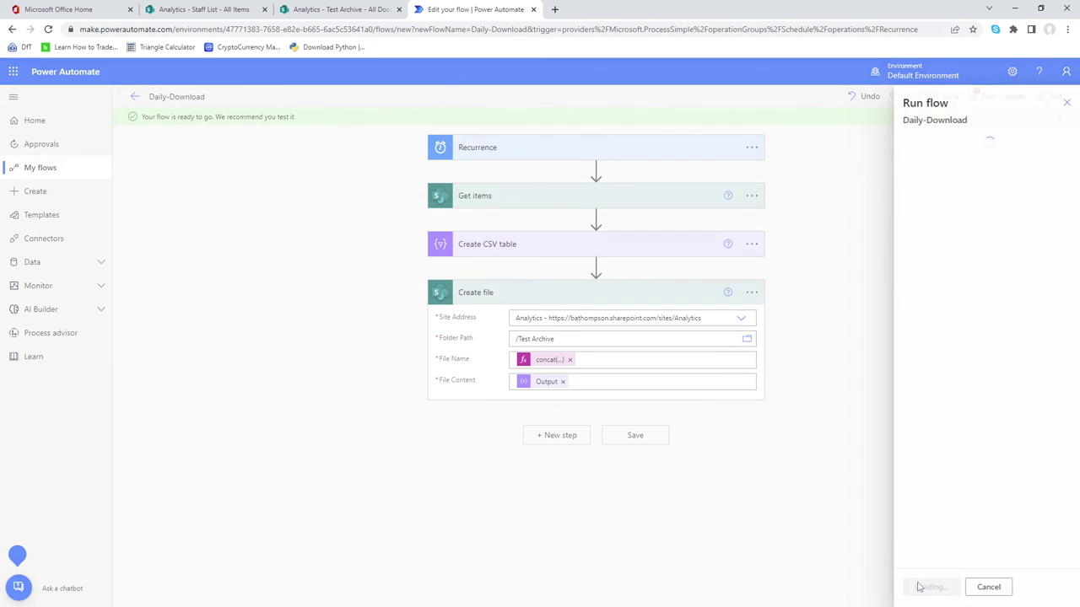
pyautogui.click(918, 588)
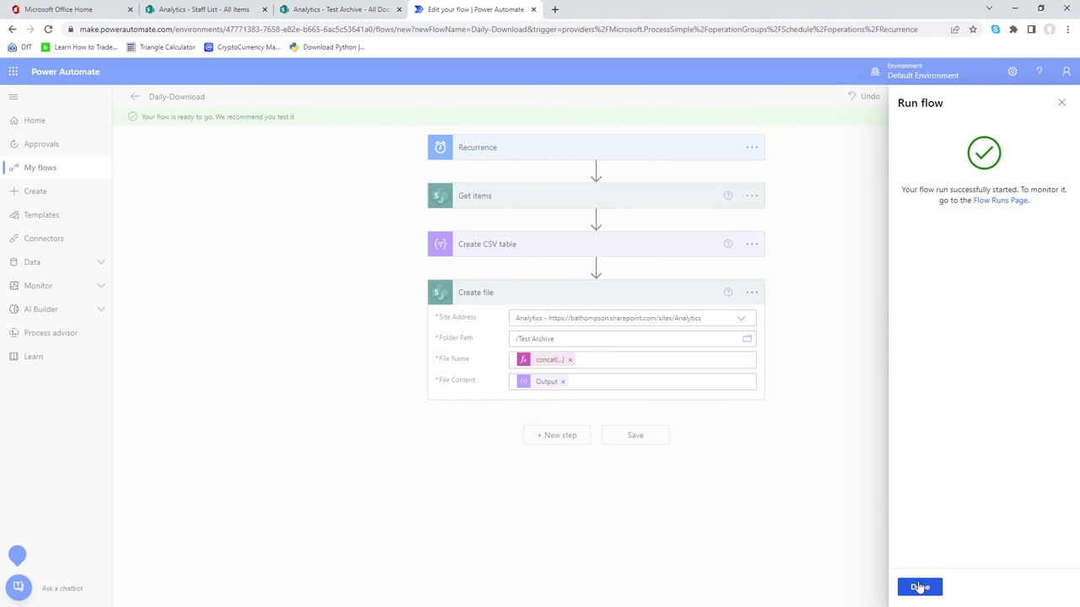
pyautogui.click(919, 588)
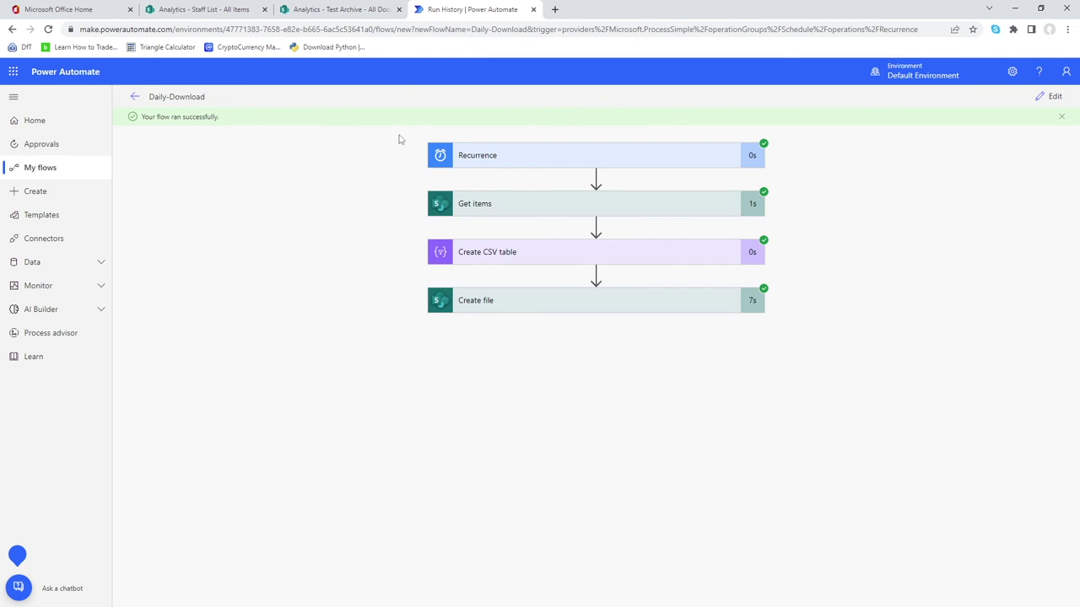
pyautogui.click(342, 10)
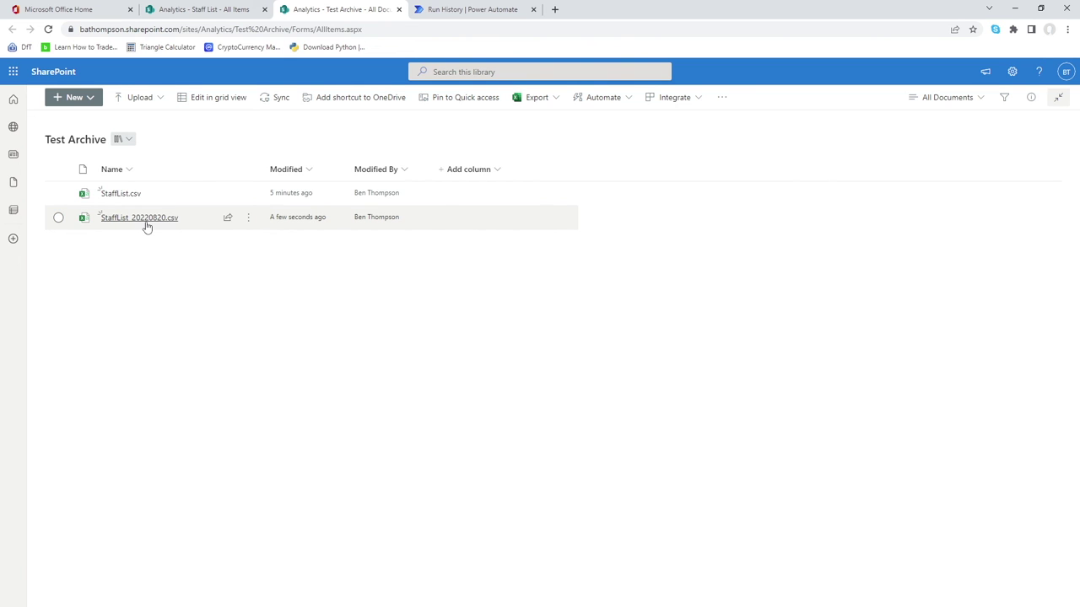
pyautogui.moveTo(147, 226)
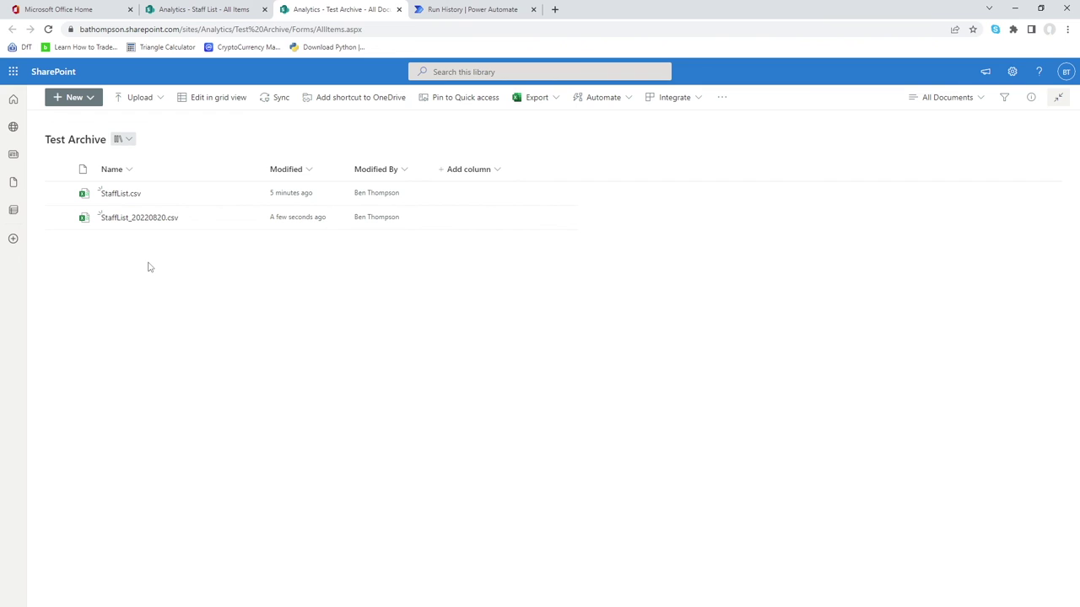